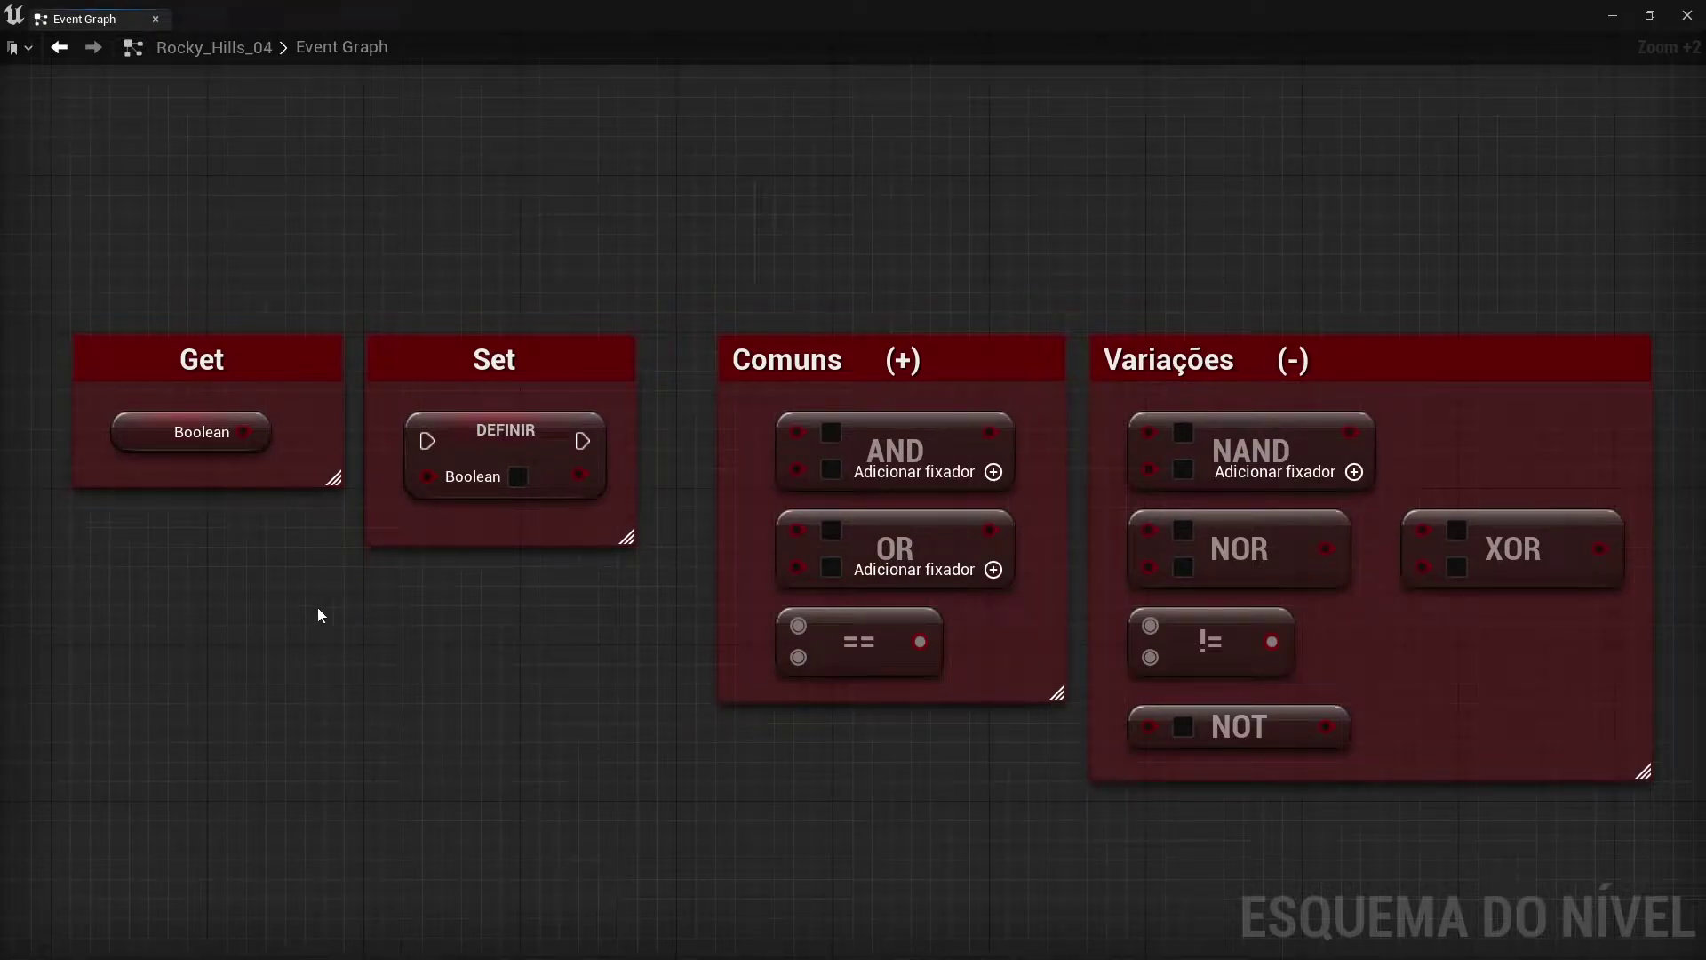
# Select the Boolean getter and the Comuns operator group in the Event Graph.
pyautogui.click(244, 443)
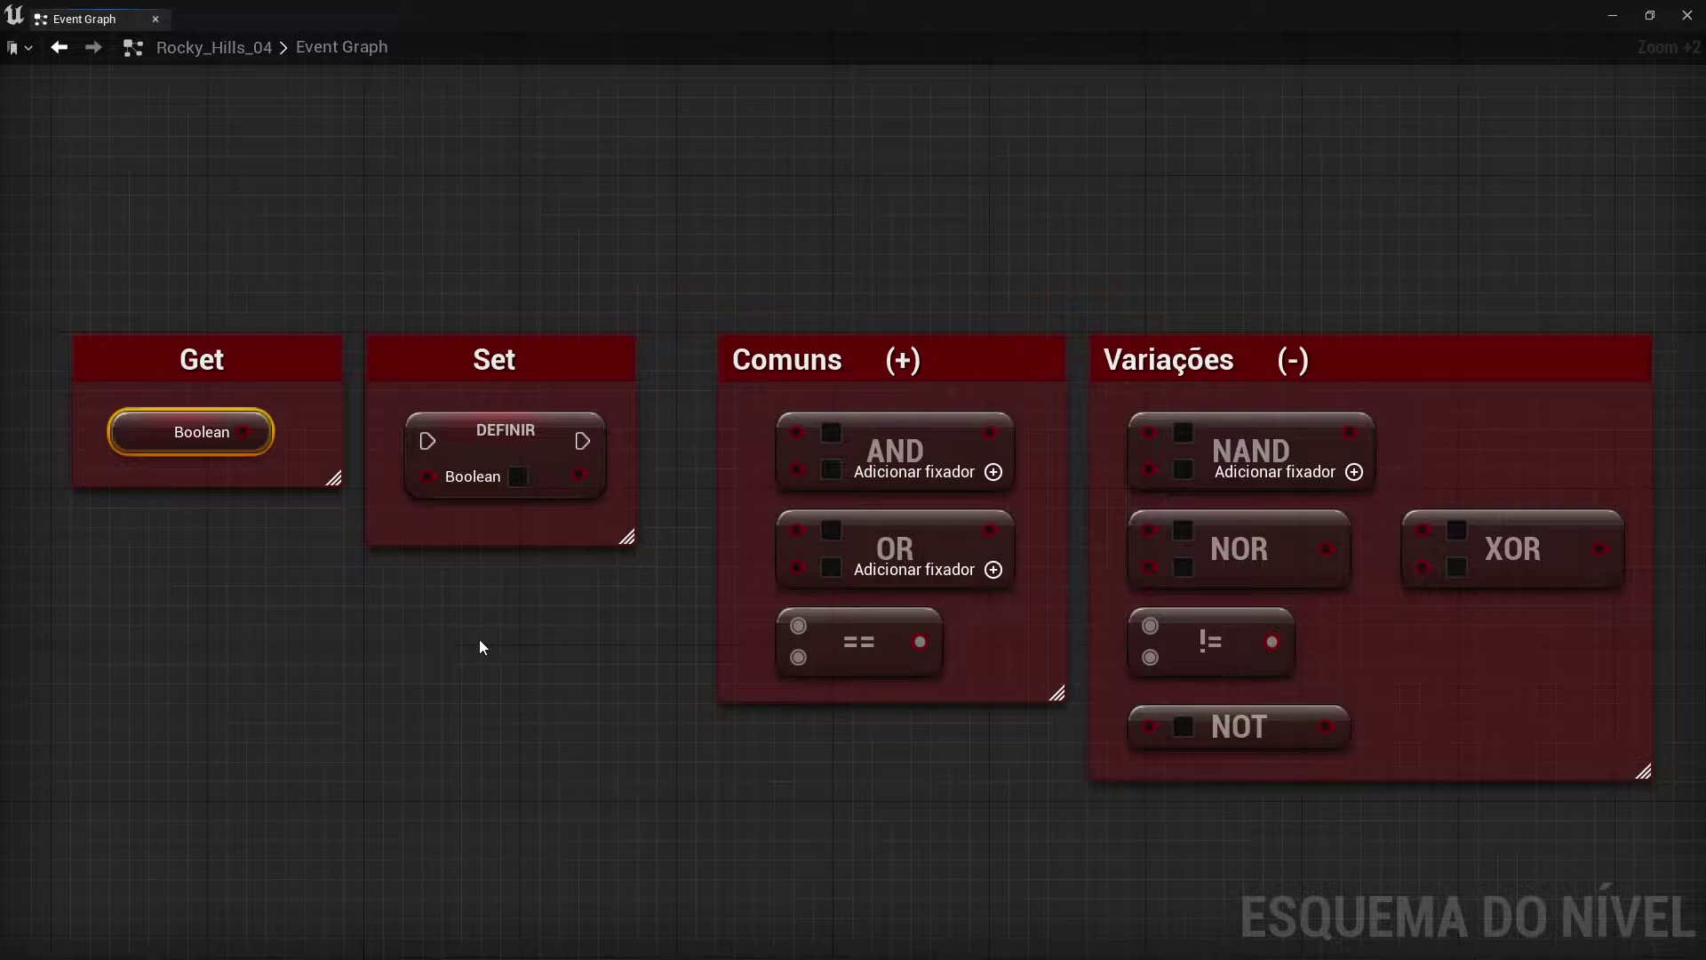
pyautogui.moveTo(295, 281); pyautogui.dragTo(1364, 302)
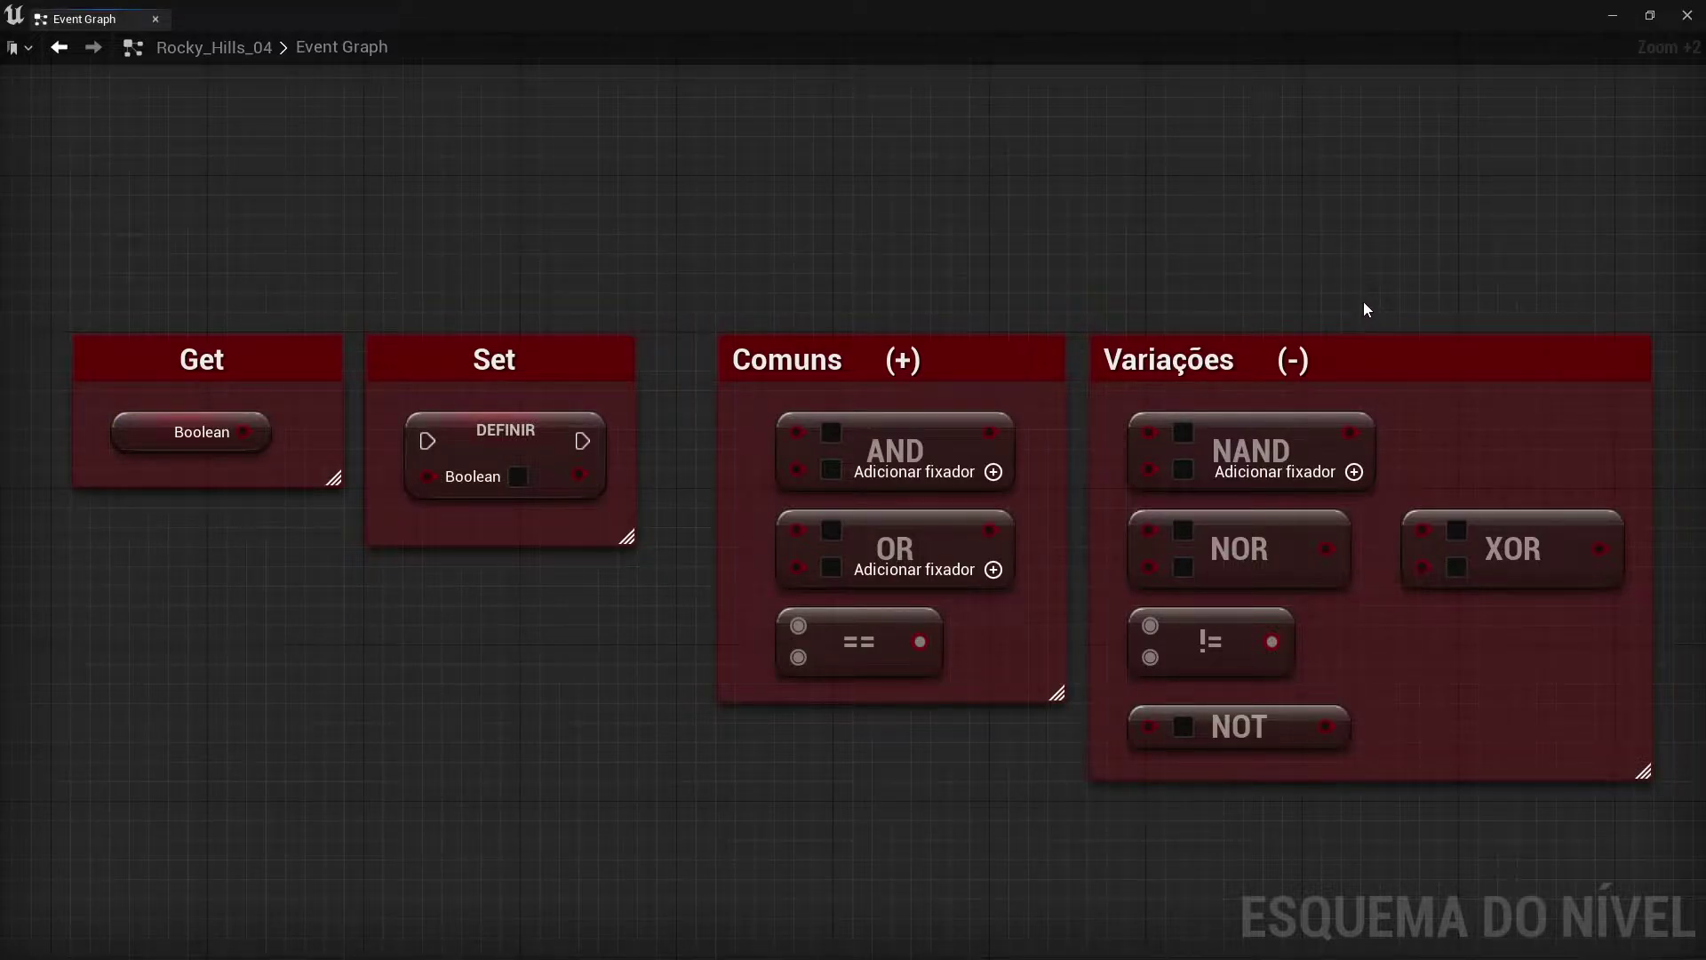
pyautogui.click(518, 477)
pyautogui.click(1015, 382)
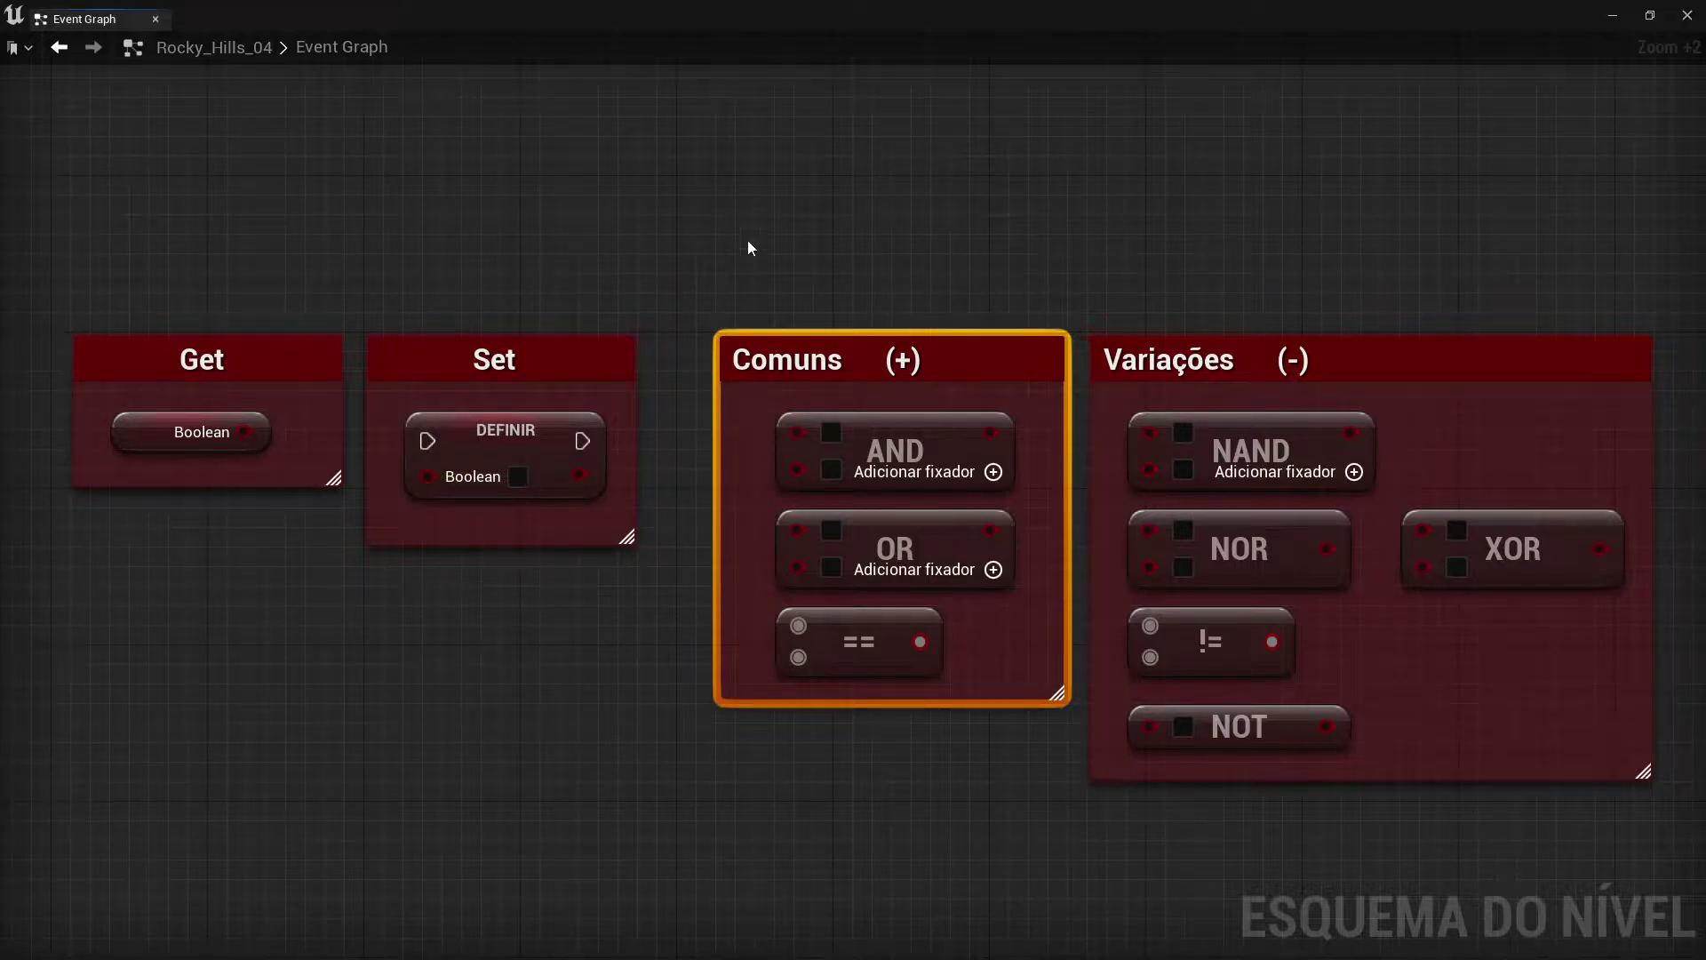
# Select the sphere in the level and inspect the Verde and Vermelho materials in the Content Drawer.
pyautogui.hotkey('shift', 'F11')
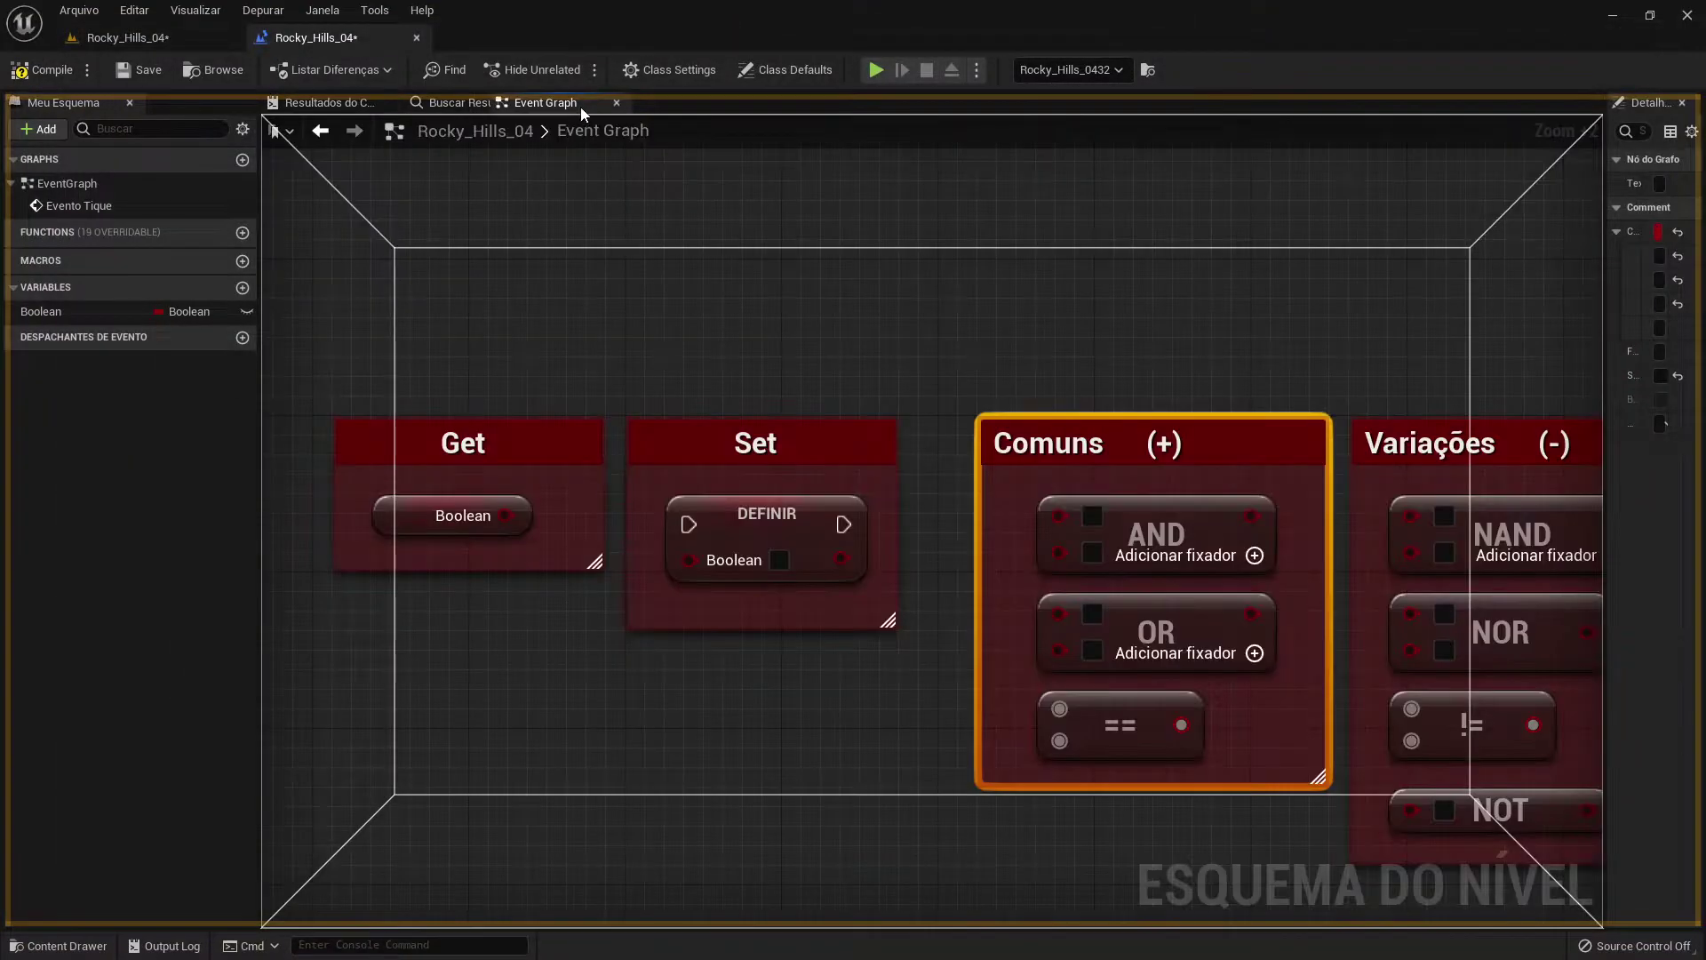
pyautogui.click(127, 37)
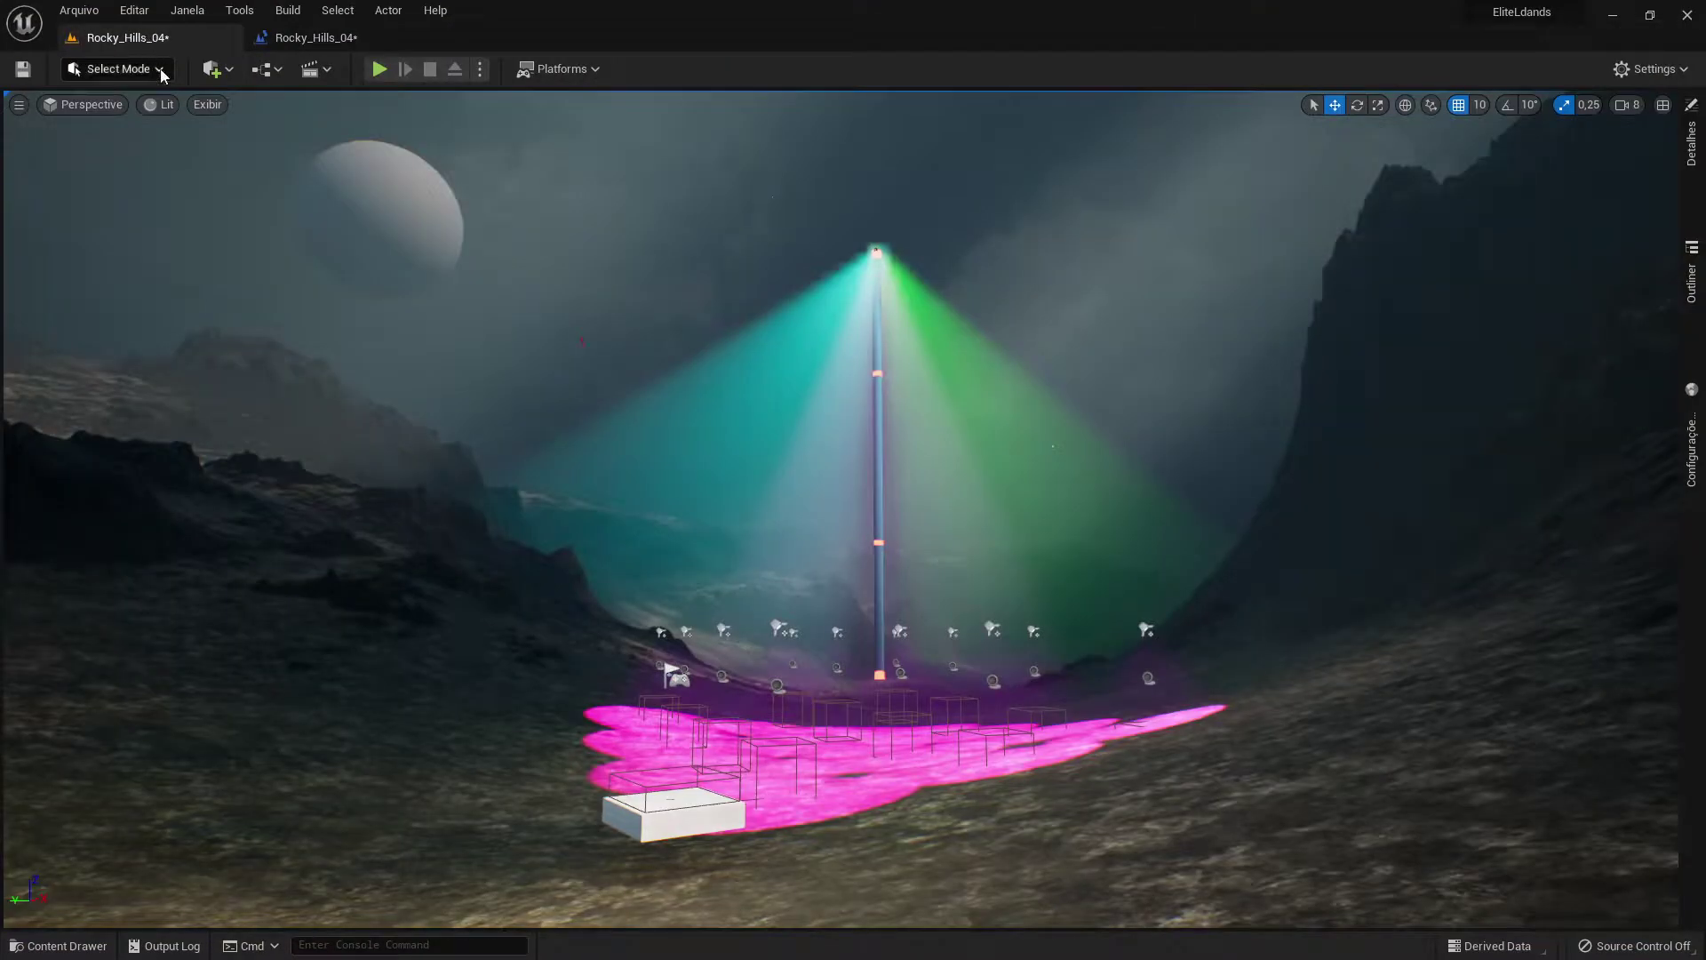
pyautogui.click(377, 217)
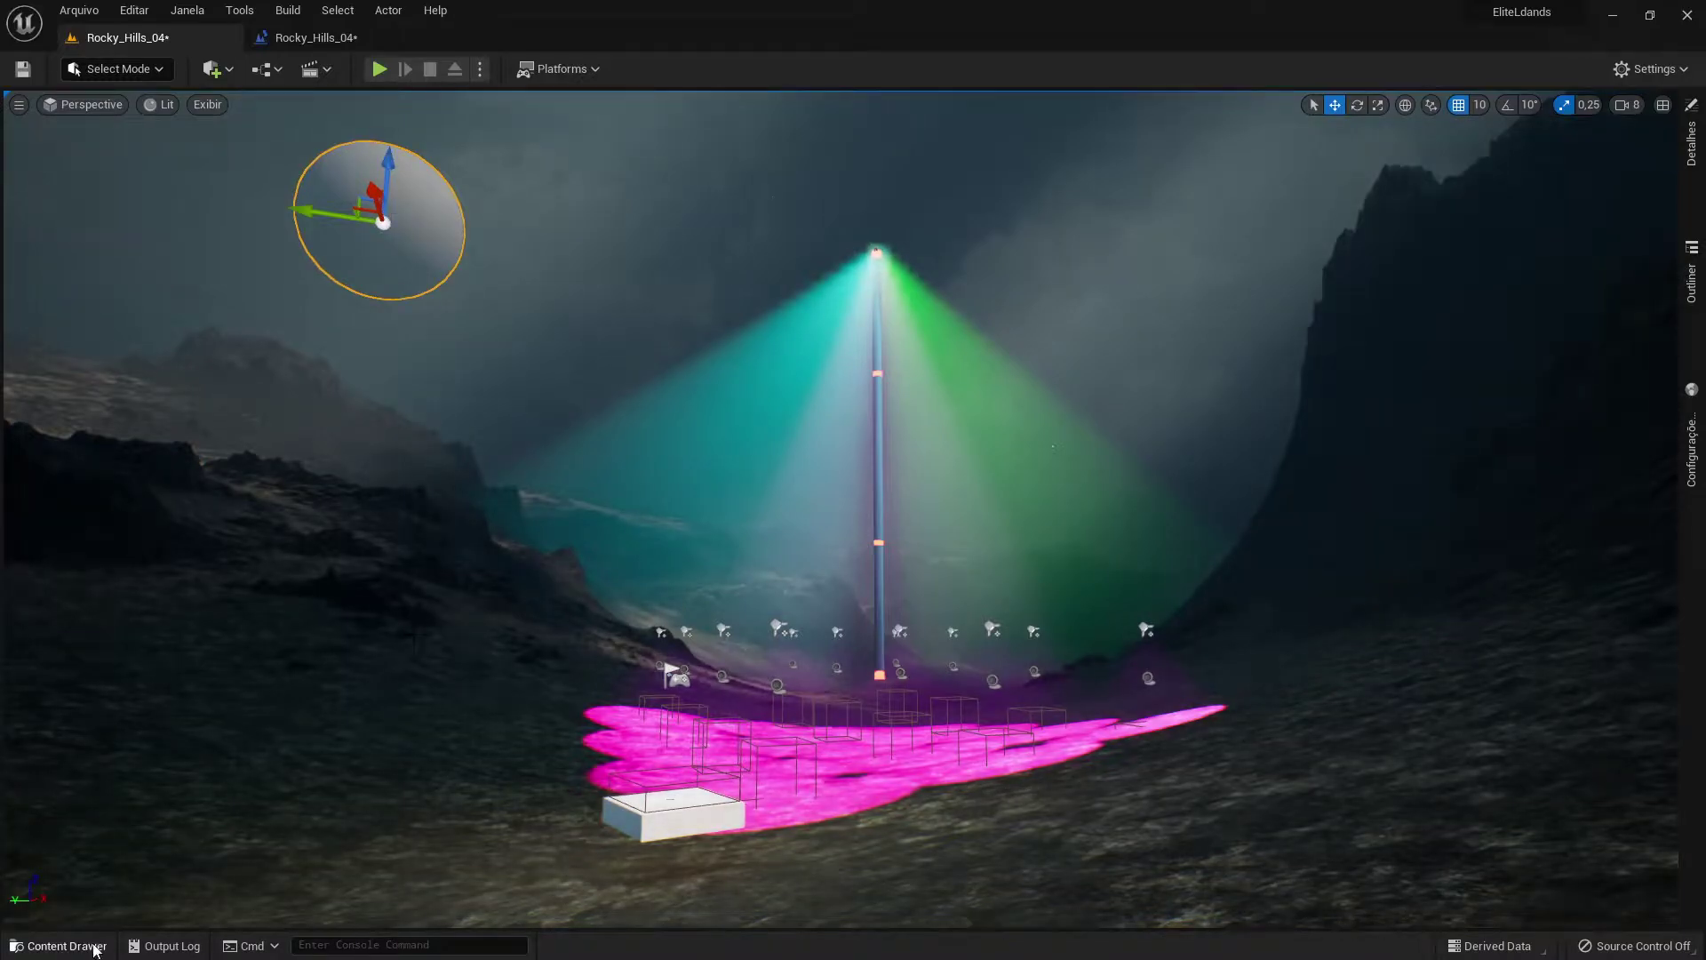
pyautogui.click(62, 946)
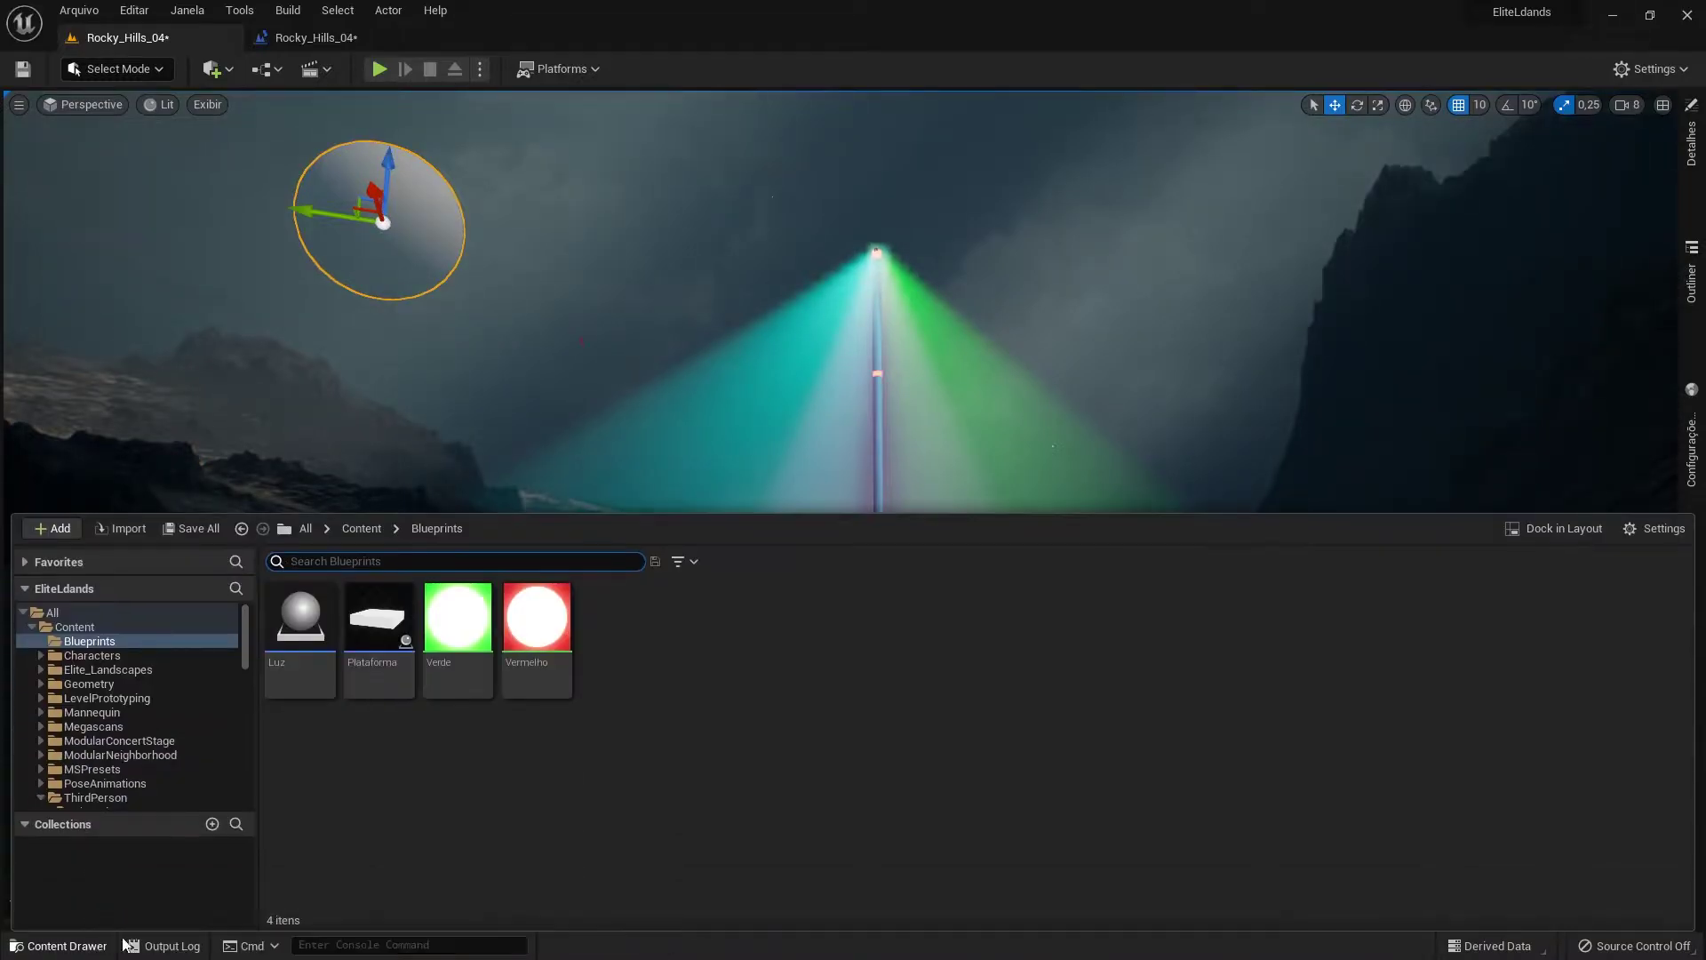
pyautogui.click(458, 685)
pyautogui.click(537, 683)
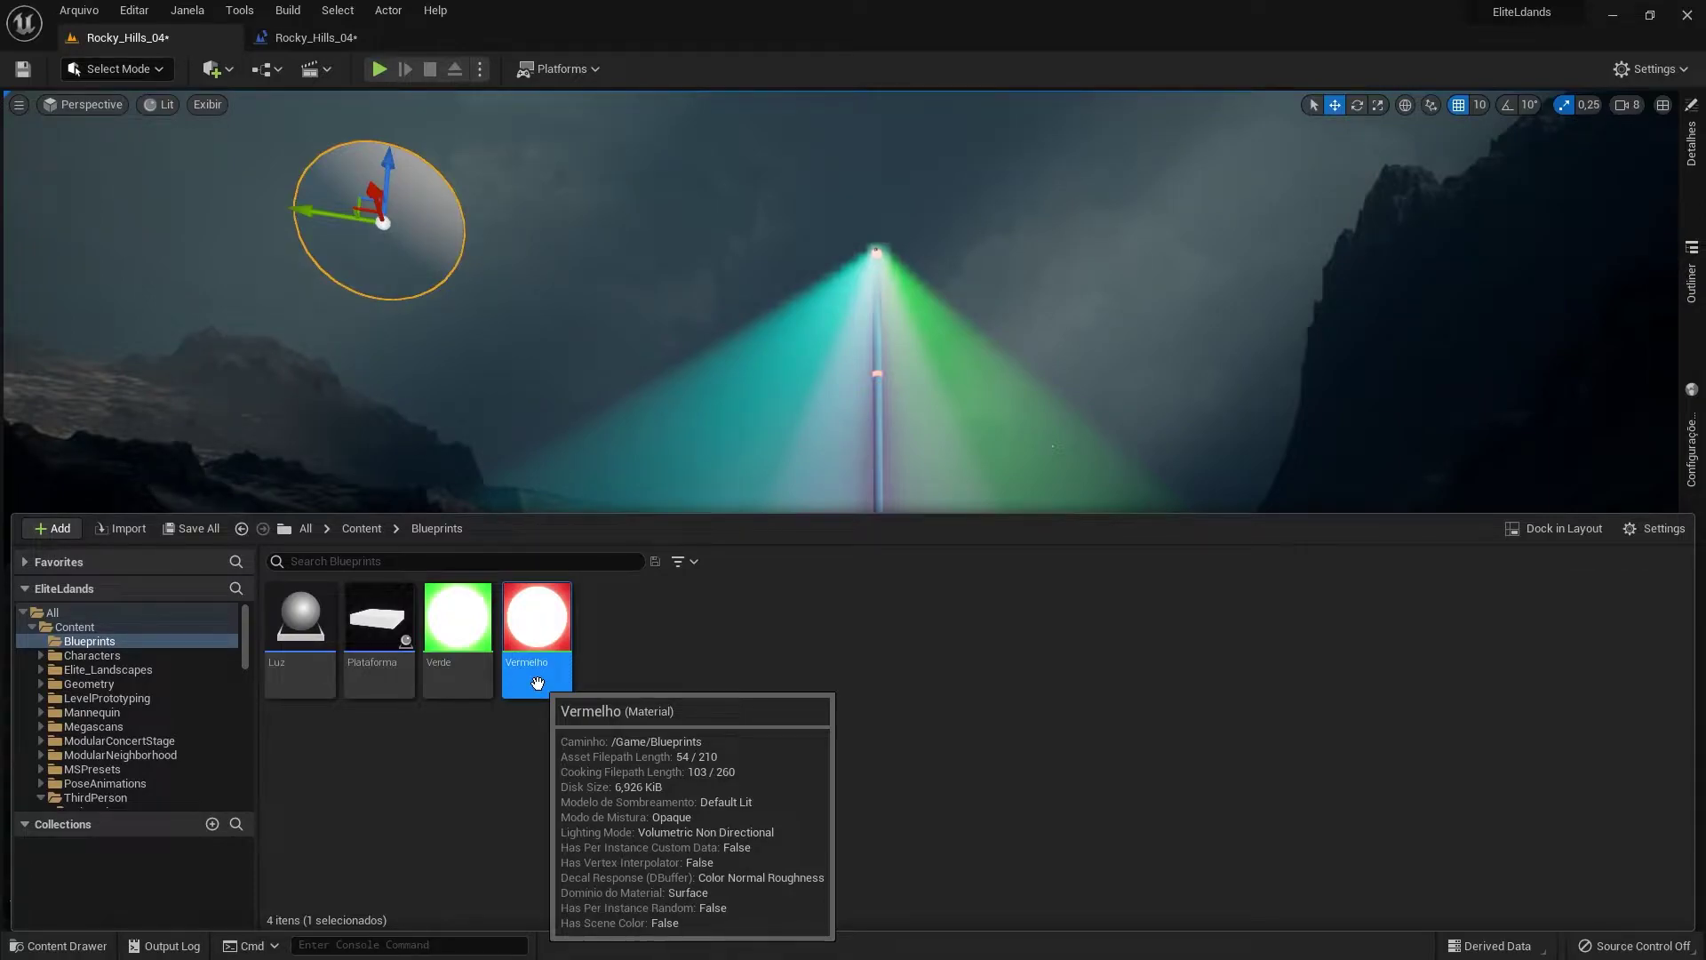
pyautogui.click(417, 268)
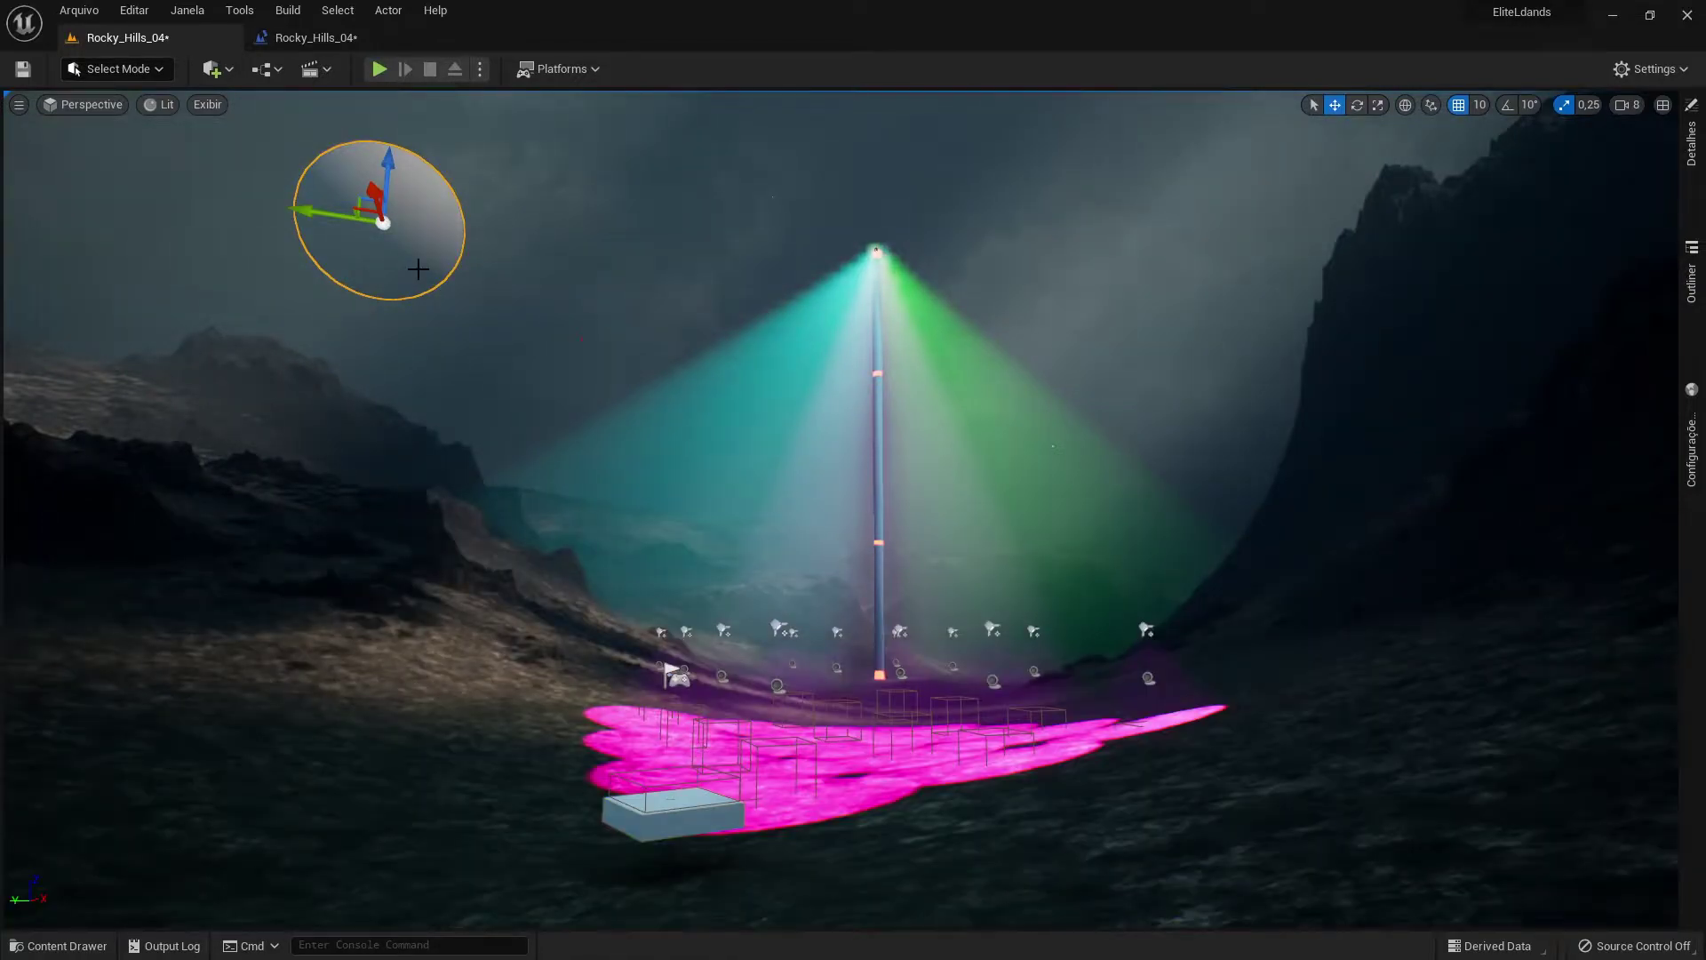
pyautogui.click(305, 40)
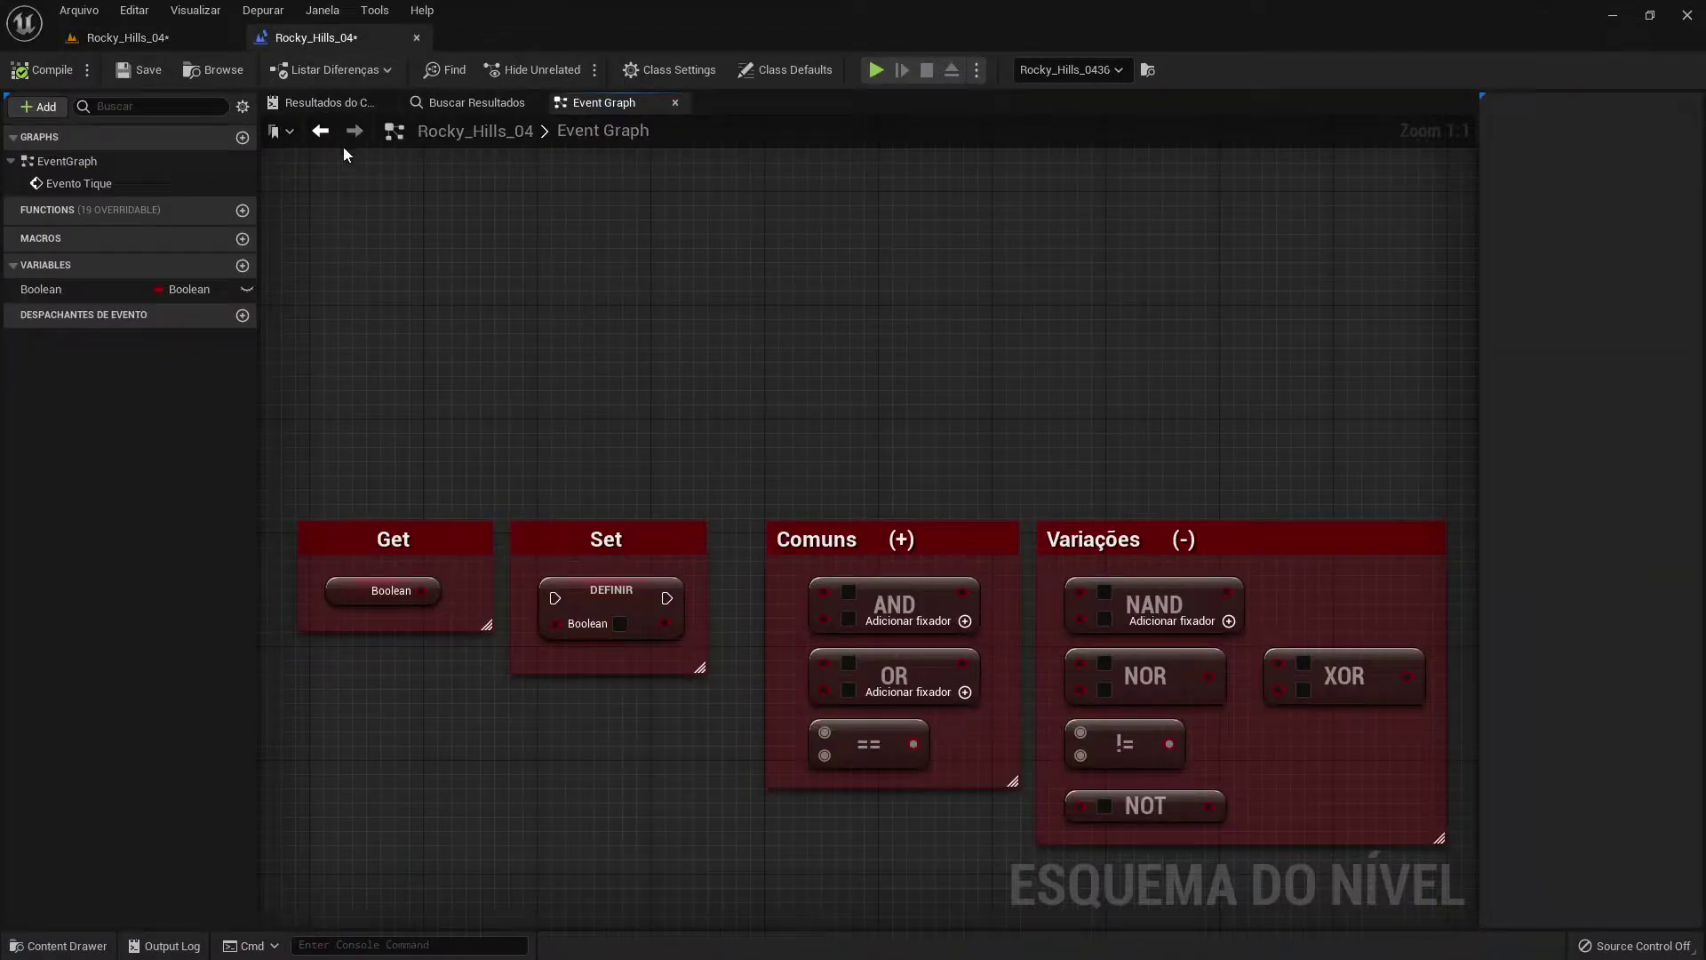
# Add an Esfera reference feeding a Definir Material node set to Verde.
pyautogui.rightClick(741, 317)
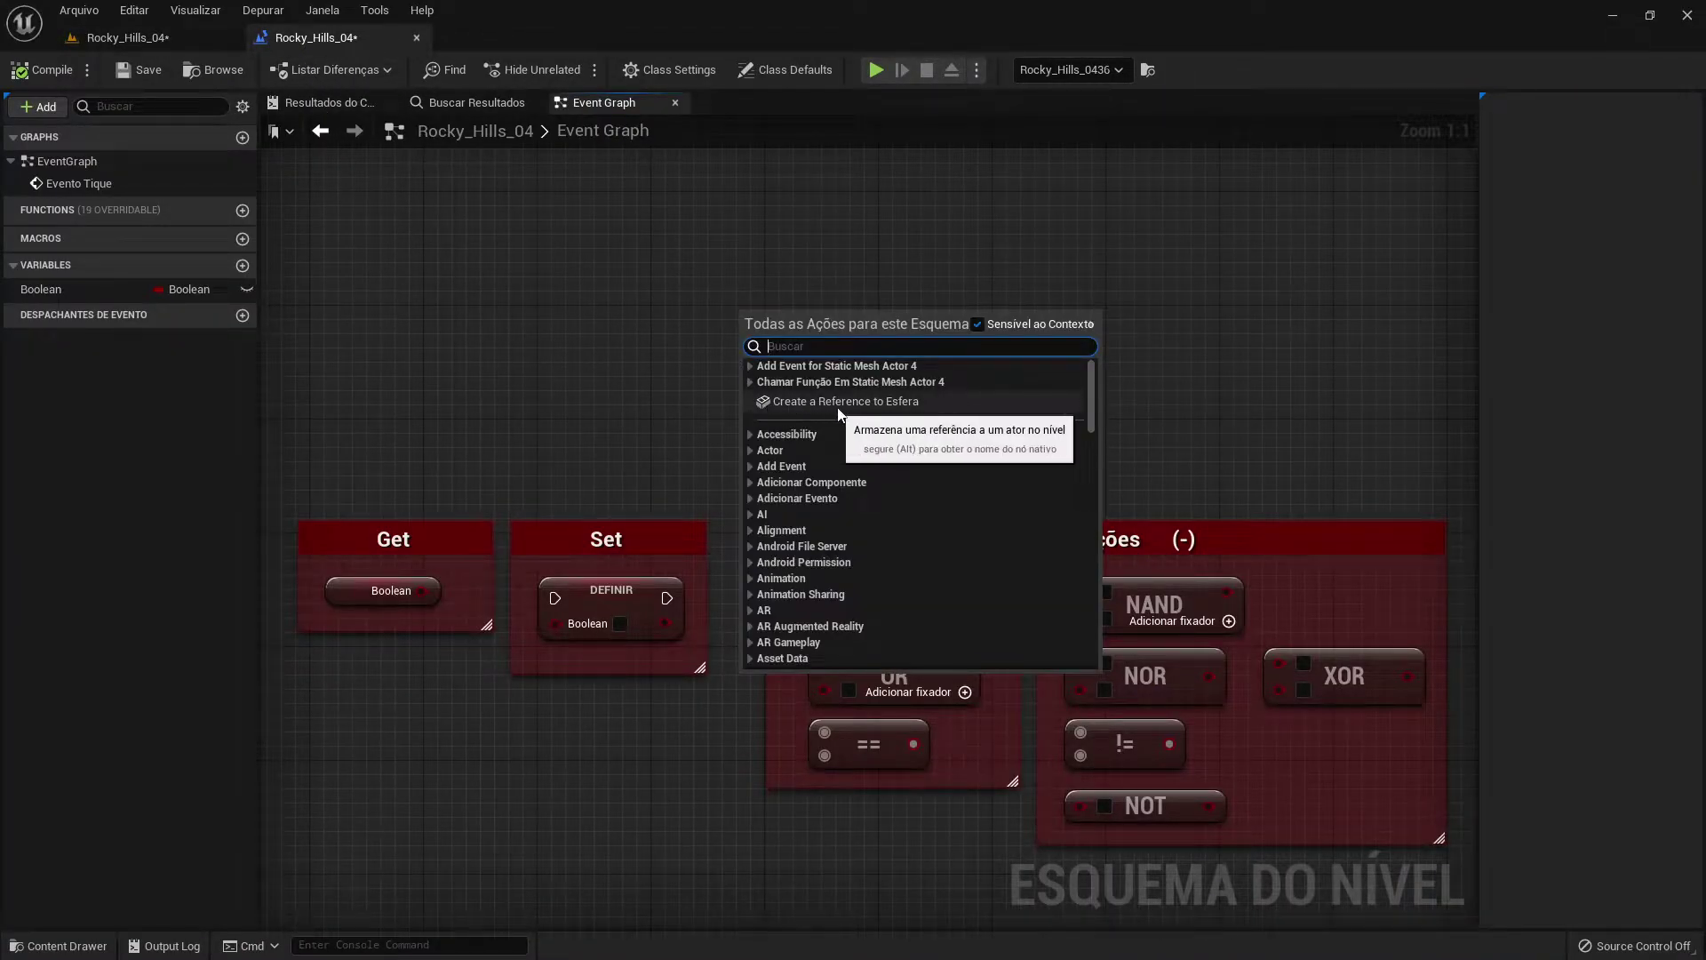
pyautogui.click(883, 404)
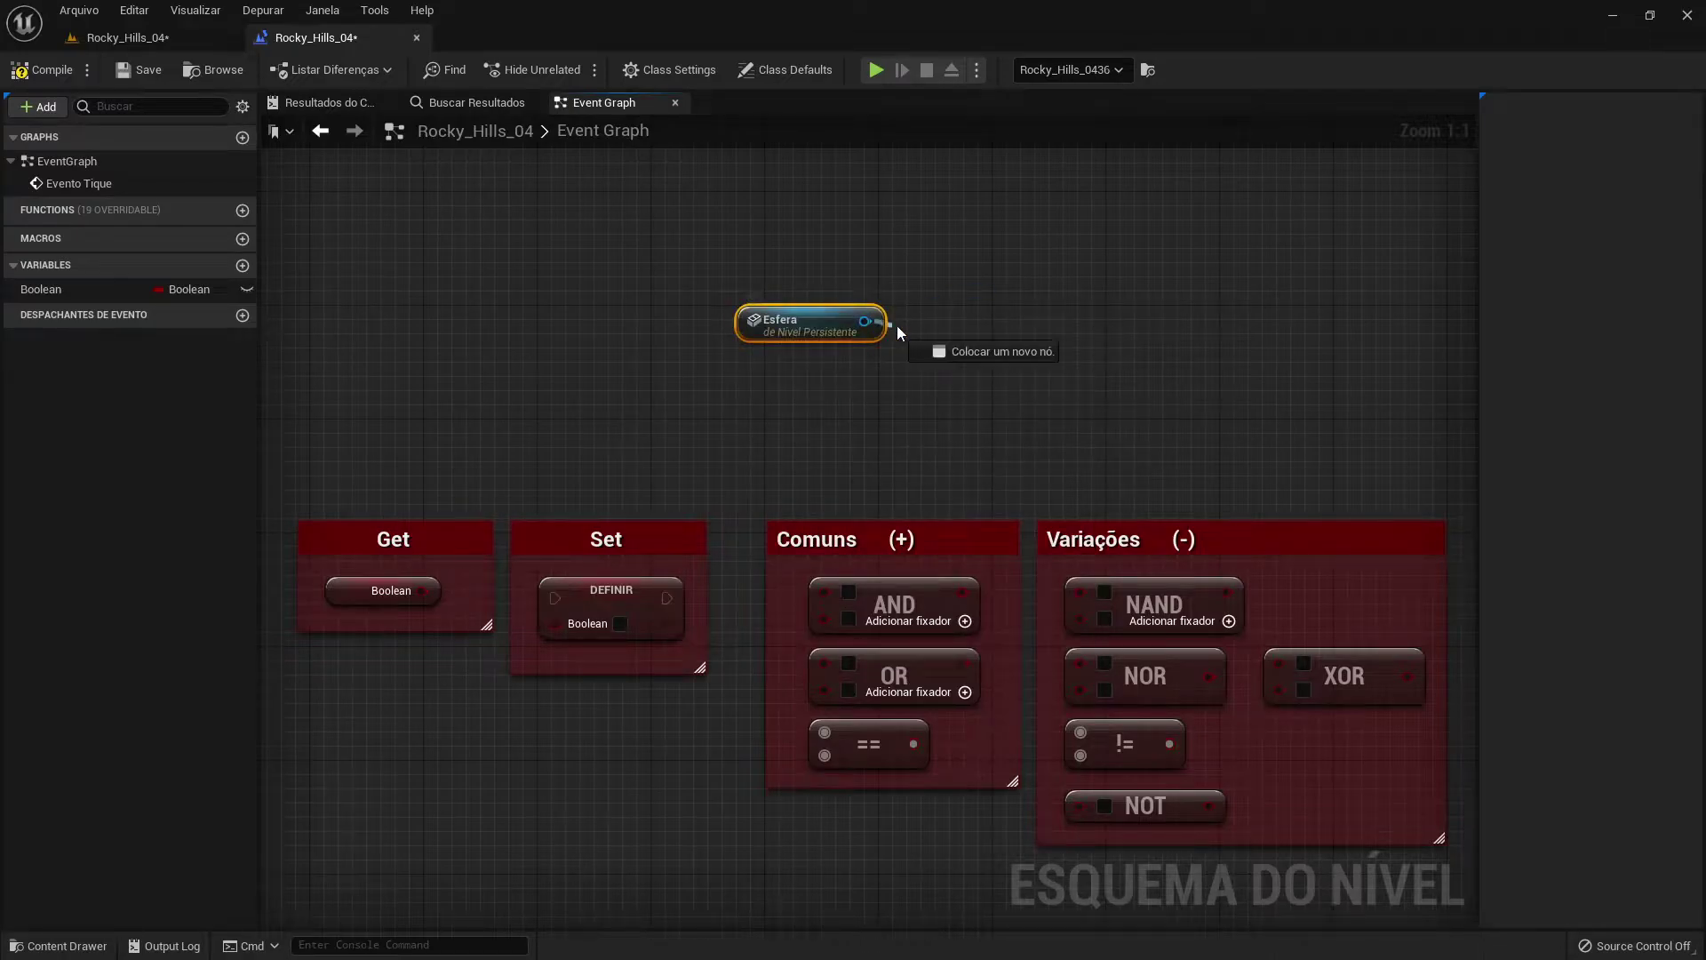
pyautogui.moveTo(897, 327); pyautogui.dragTo(1011, 281)
pyautogui.write('definir')
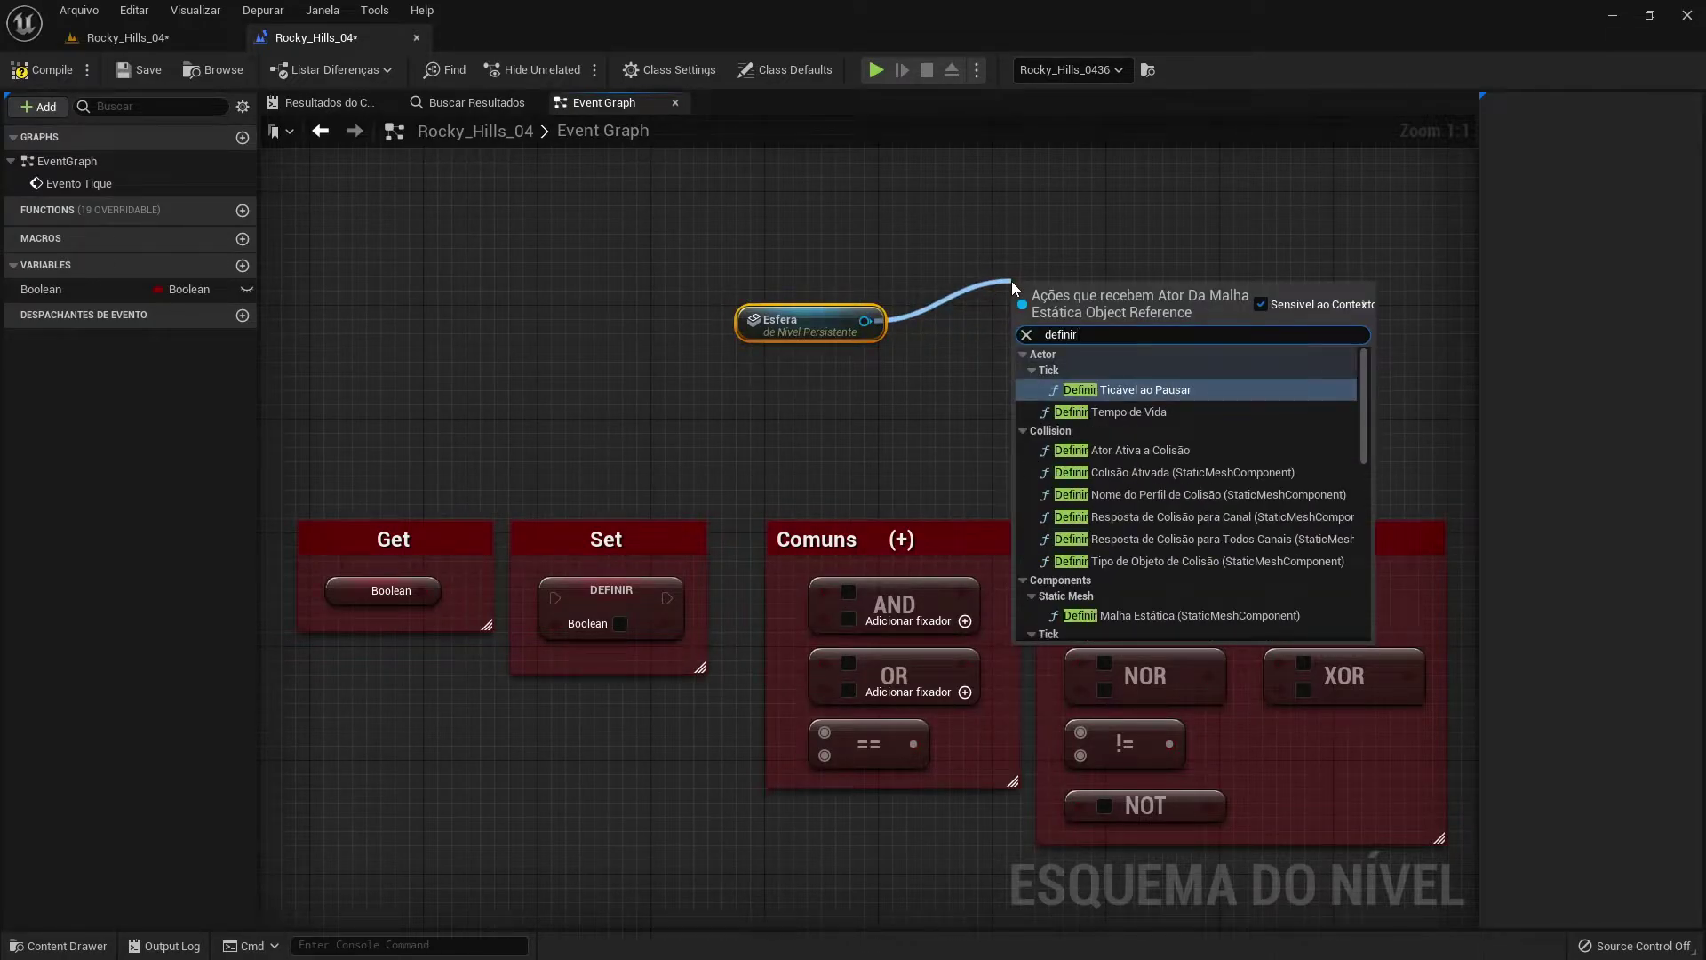
pyautogui.write(' material')
pyautogui.press('Return')
pyautogui.moveTo(1116, 263)
pyautogui.mouseDown()
pyautogui.moveTo(1421, 232)
pyautogui.moveTo(1349, 161)
pyautogui.mouseUp()
pyautogui.click(1331, 293)
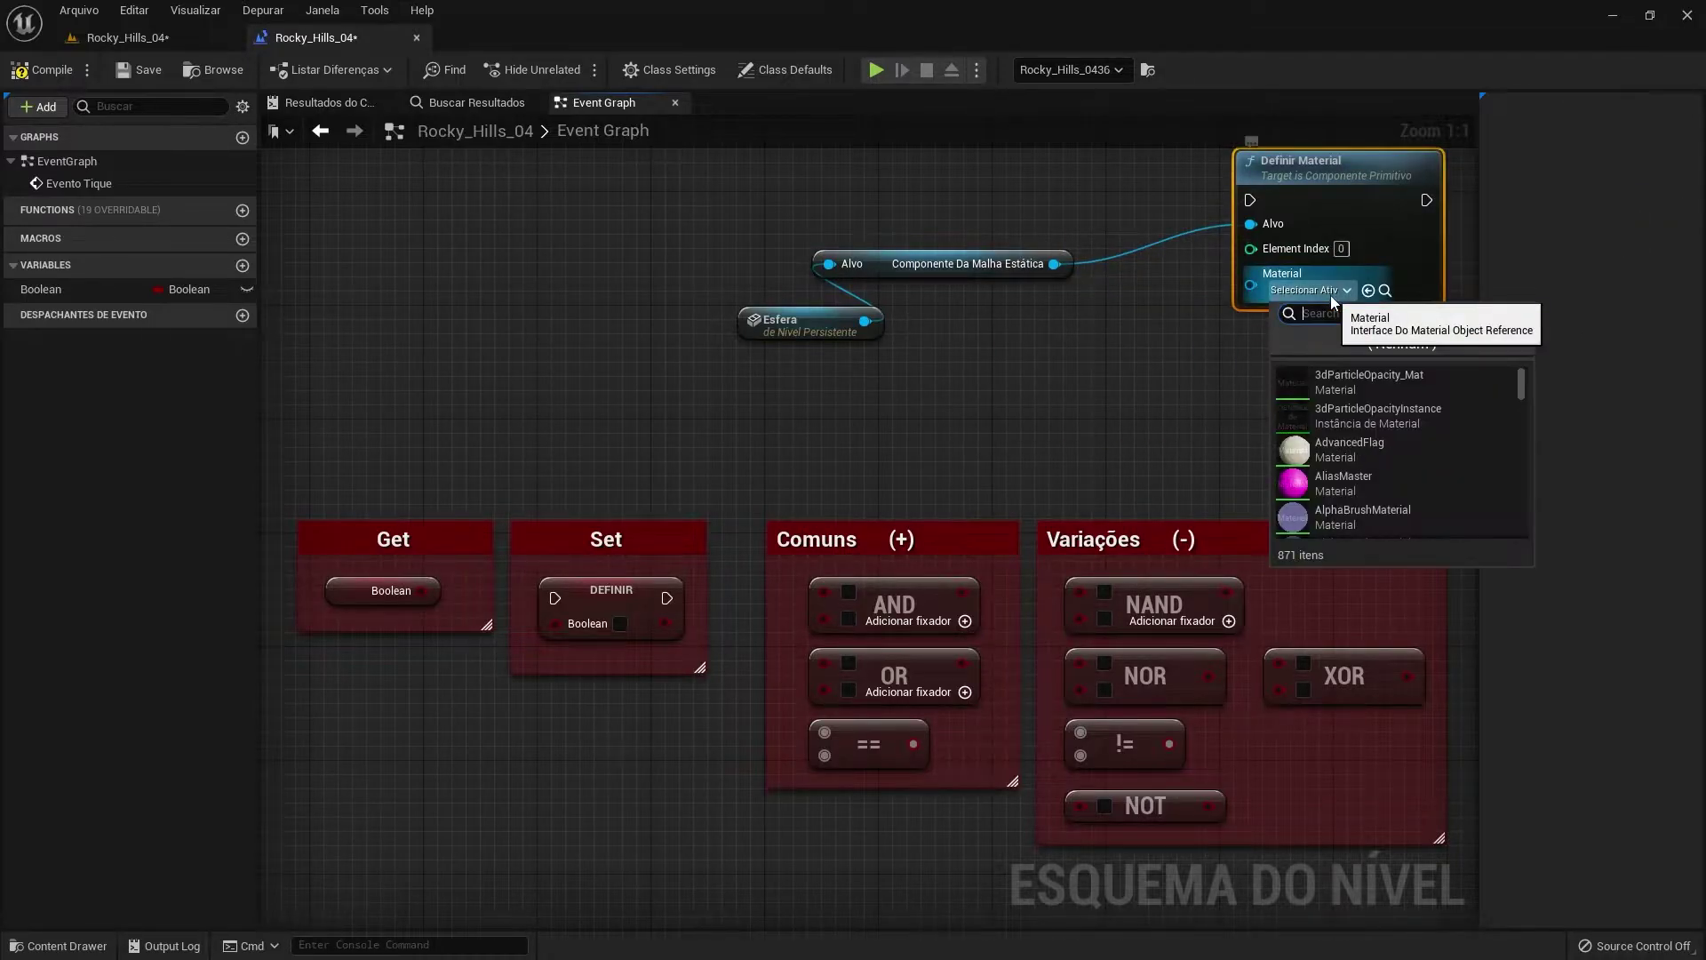
pyautogui.write('verde')
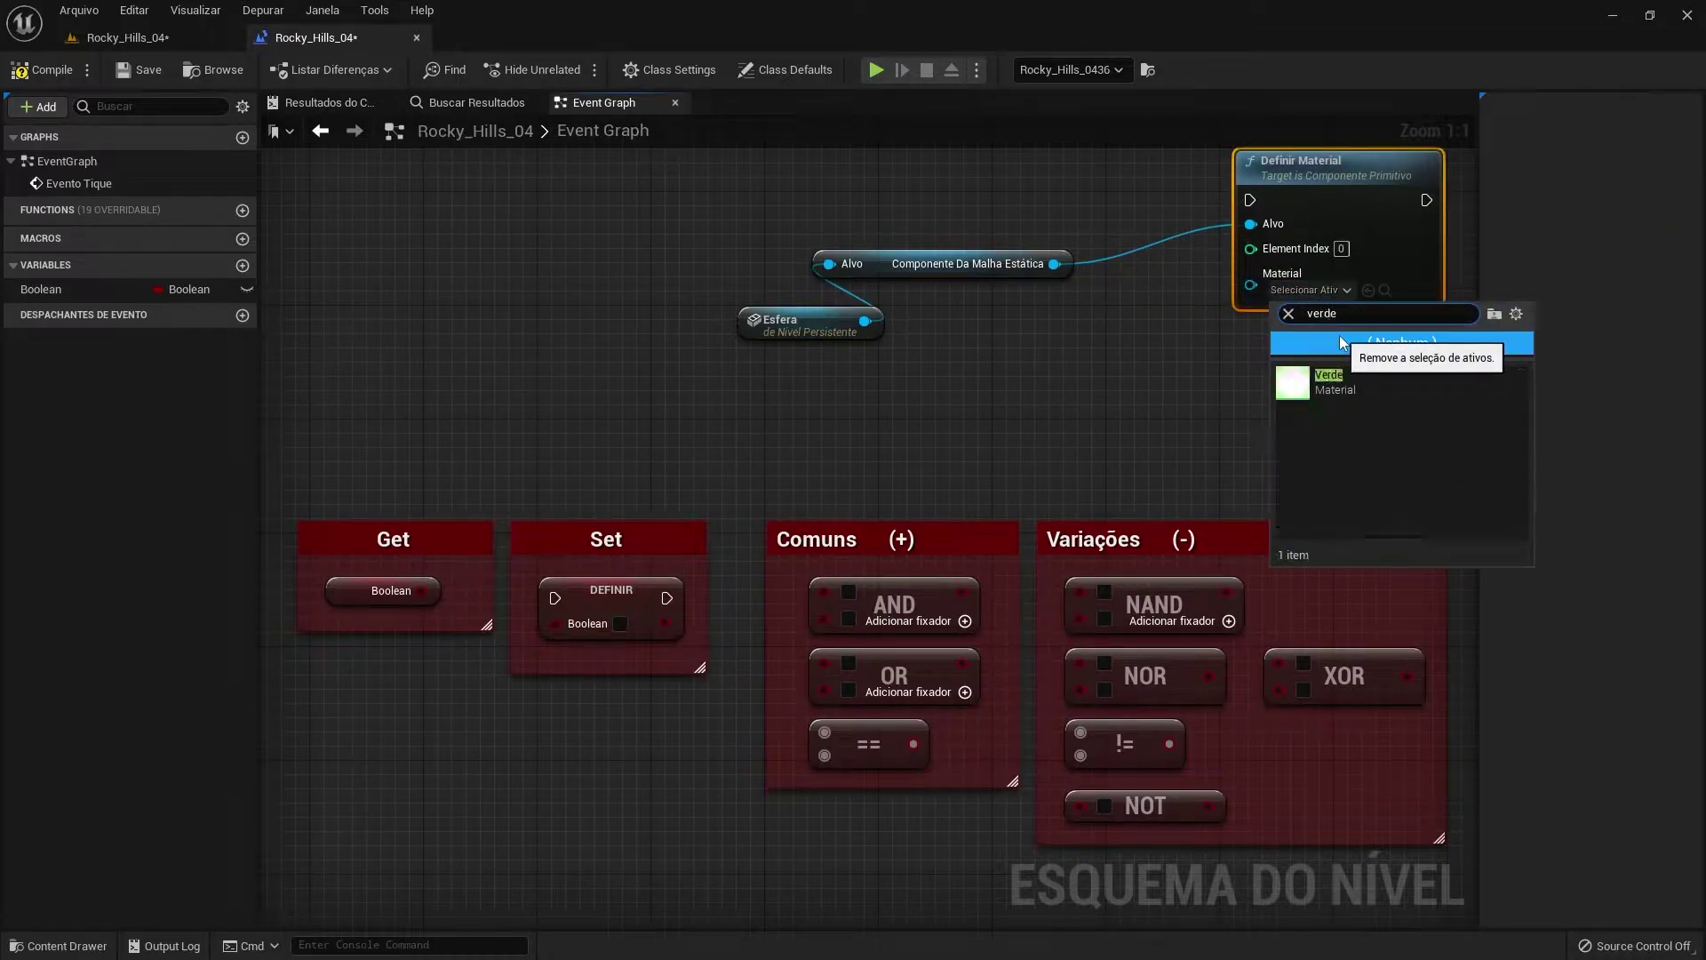
pyautogui.click(1351, 380)
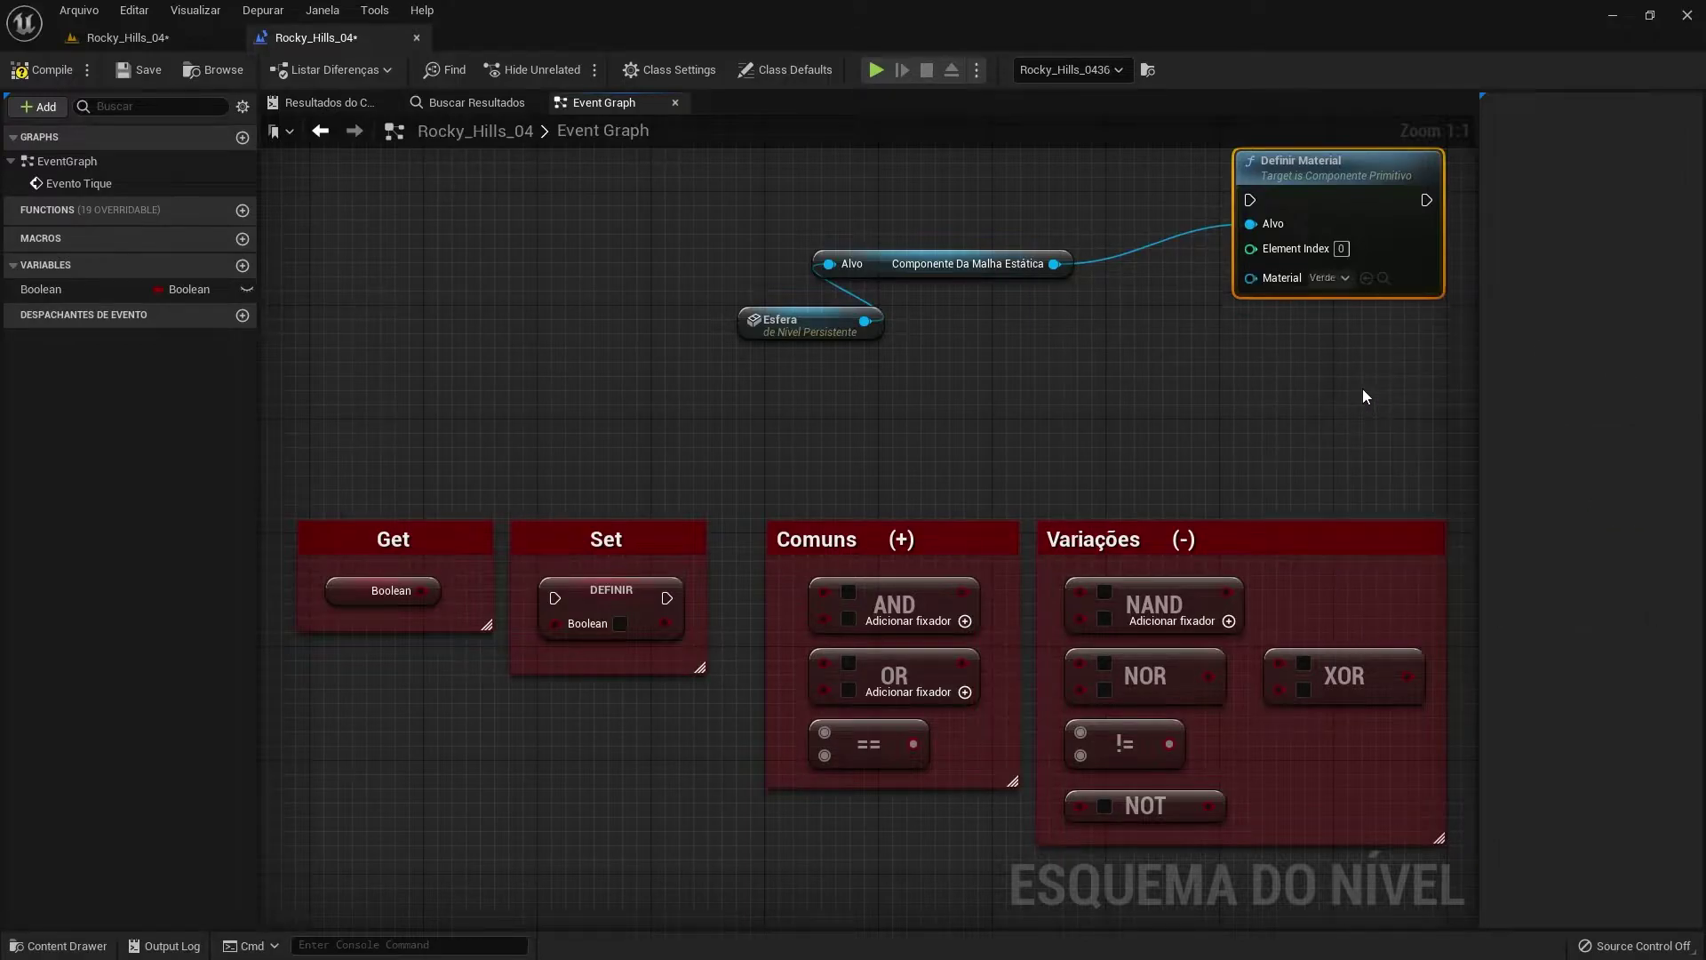
# Duplicate the node, set the copy to Vermelho, and target it at the sphere's mesh component.
pyautogui.hotkey('ctrl', 'c')
pyautogui.hotkey('ctrl', 'v')
pyautogui.moveTo(1407, 403); pyautogui.dragTo(1282, 338)
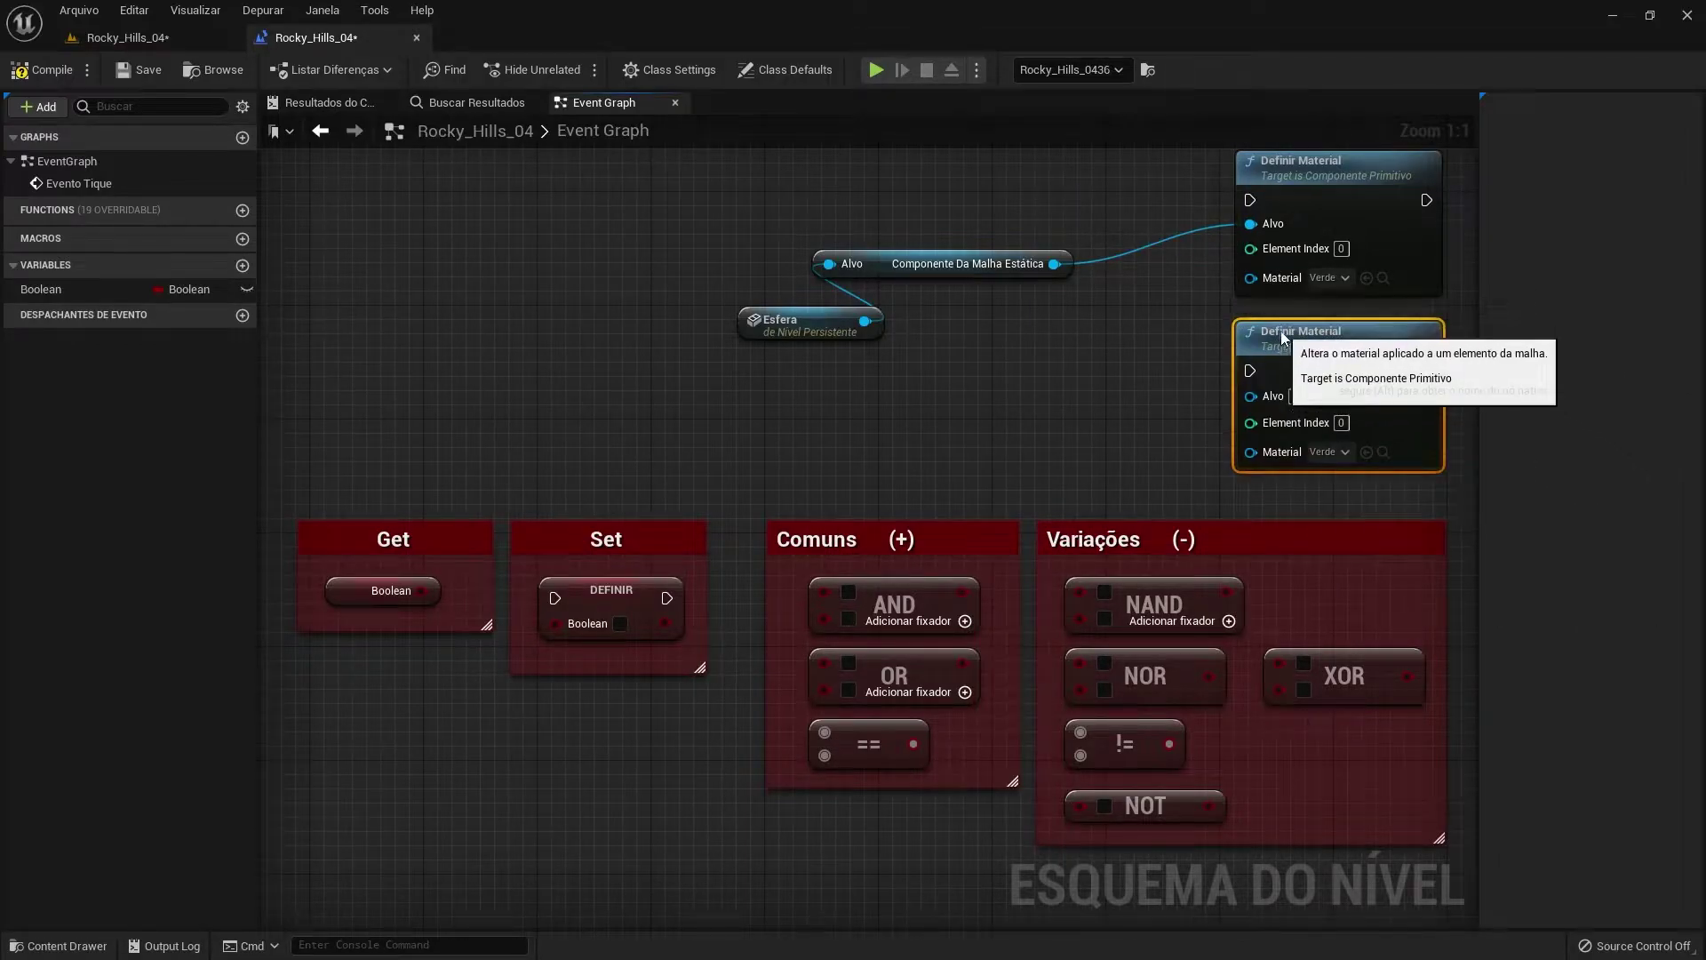
pyautogui.click(1329, 452)
pyautogui.write('verme')
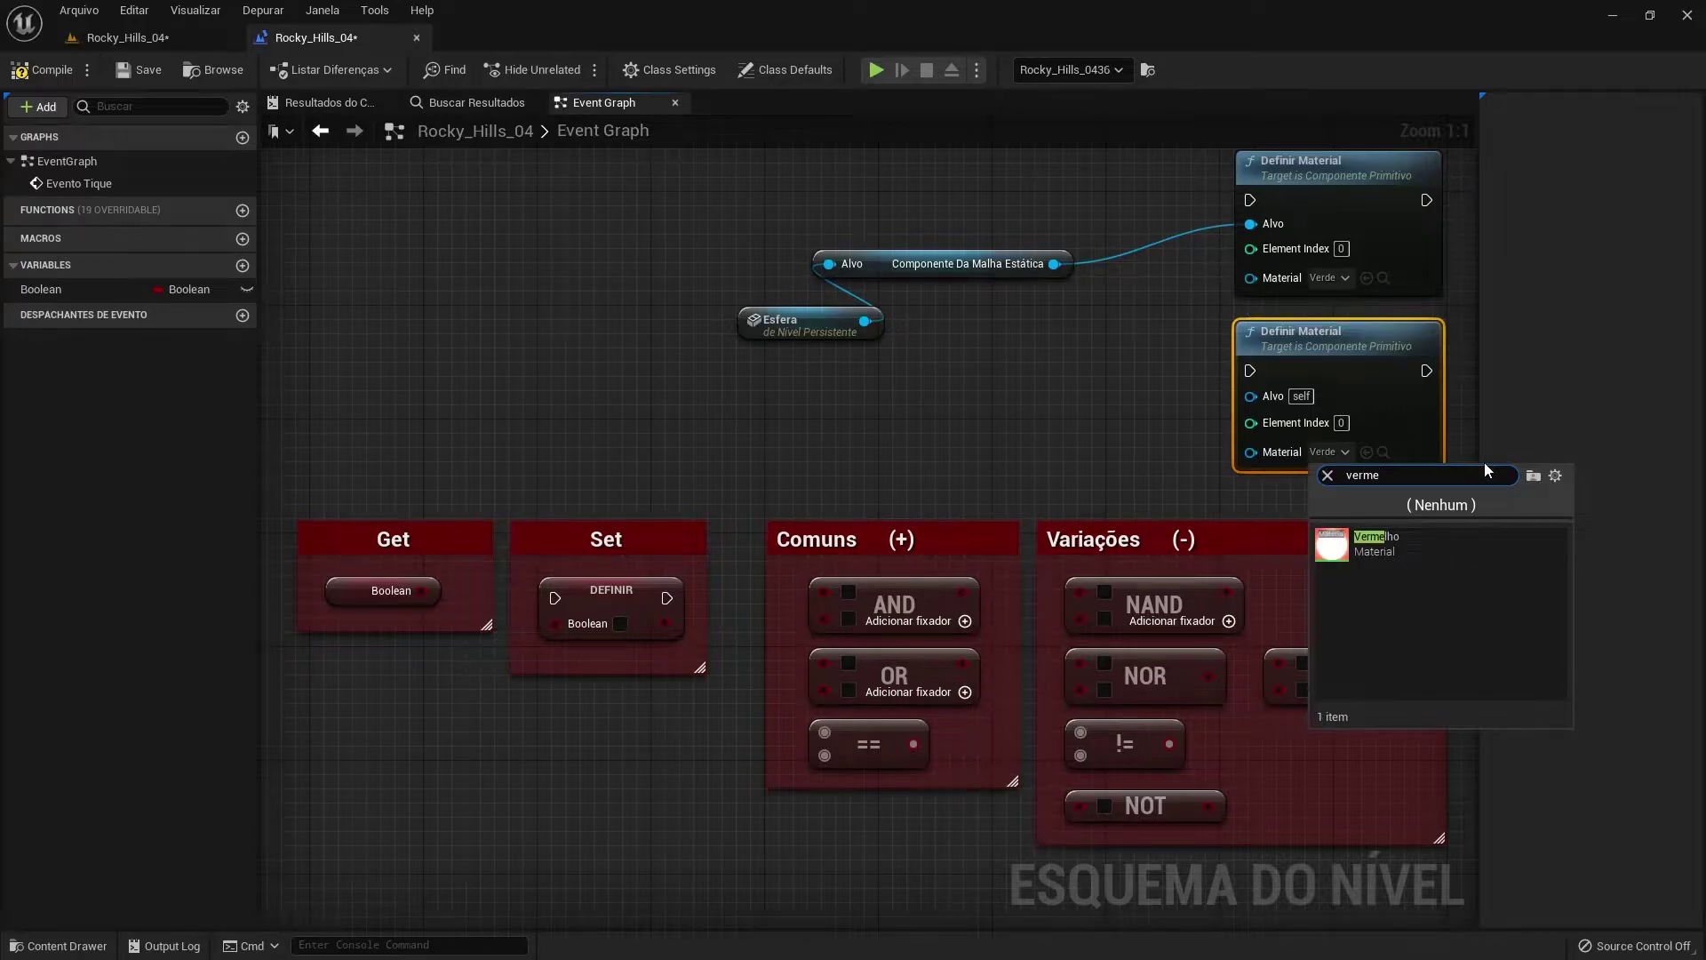
pyautogui.click(1418, 544)
pyautogui.moveTo(1251, 396)
pyautogui.mouseDown()
pyautogui.moveTo(1078, 310)
pyautogui.moveTo(1054, 264)
pyautogui.moveTo(1088, 320)
pyautogui.mouseUp()
pyautogui.moveTo(940, 320); pyautogui.dragTo(865, 320)
pyautogui.moveTo(800, 326); pyautogui.dragTo(828, 325)
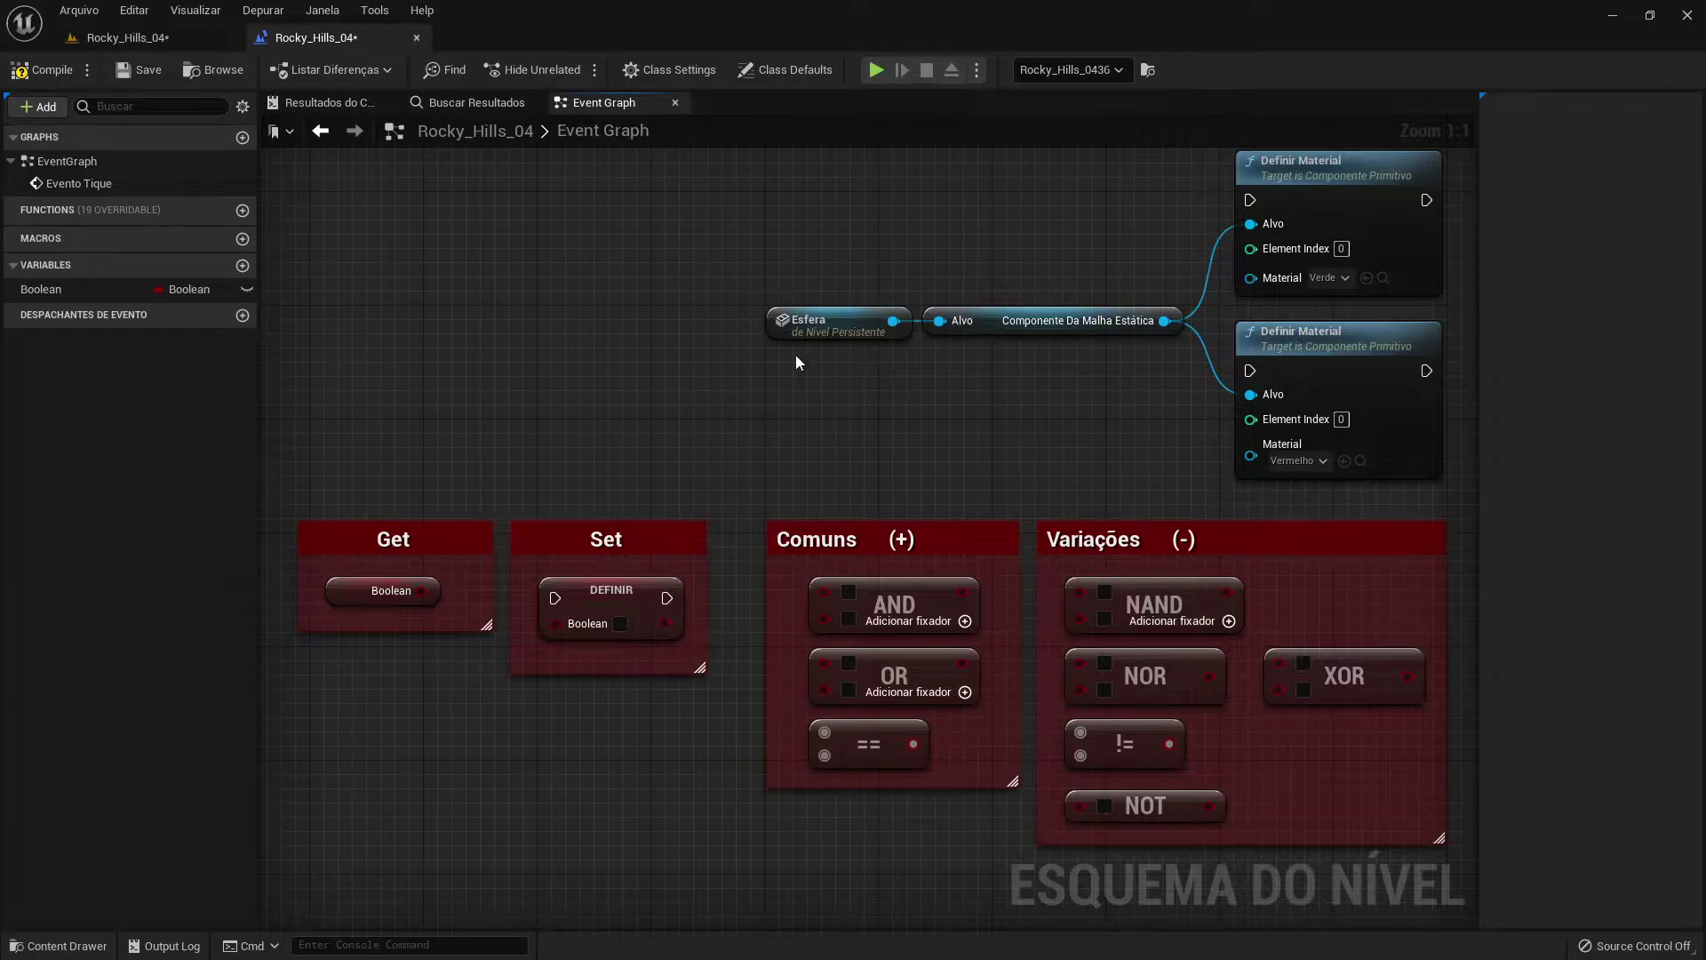
# Add a Ramificação branch whose True runs the Verde node and False runs Vermelho.
pyautogui.click(562, 280)
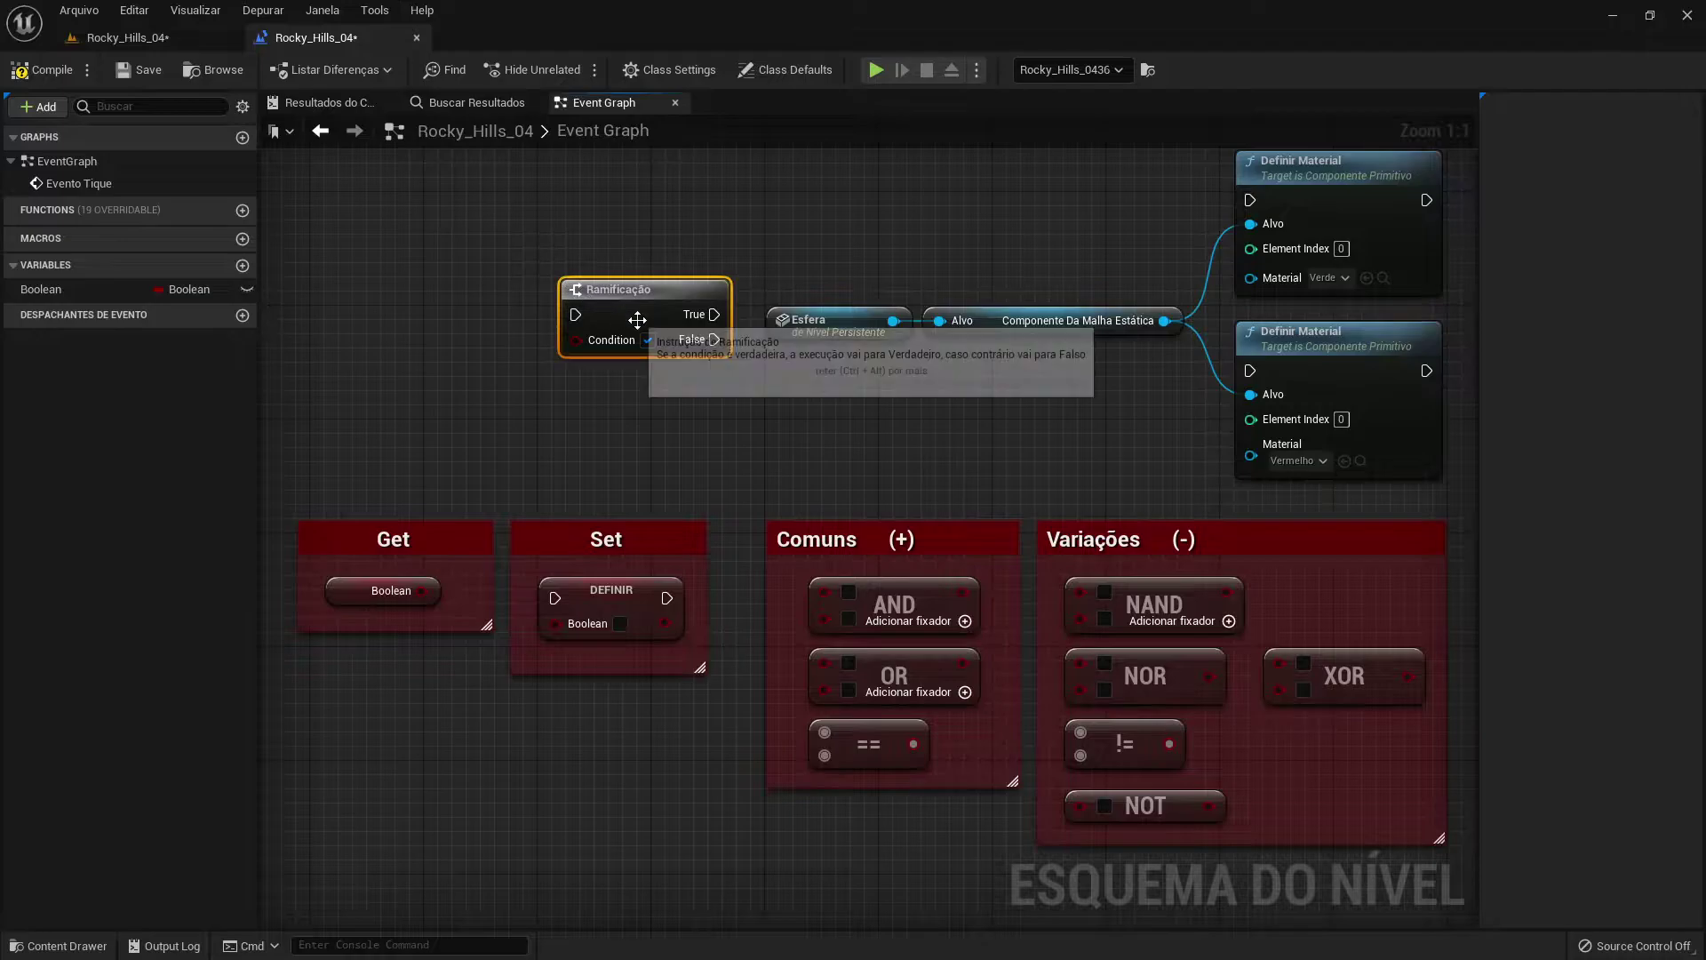
pyautogui.moveTo(714, 314); pyautogui.dragTo(1250, 200)
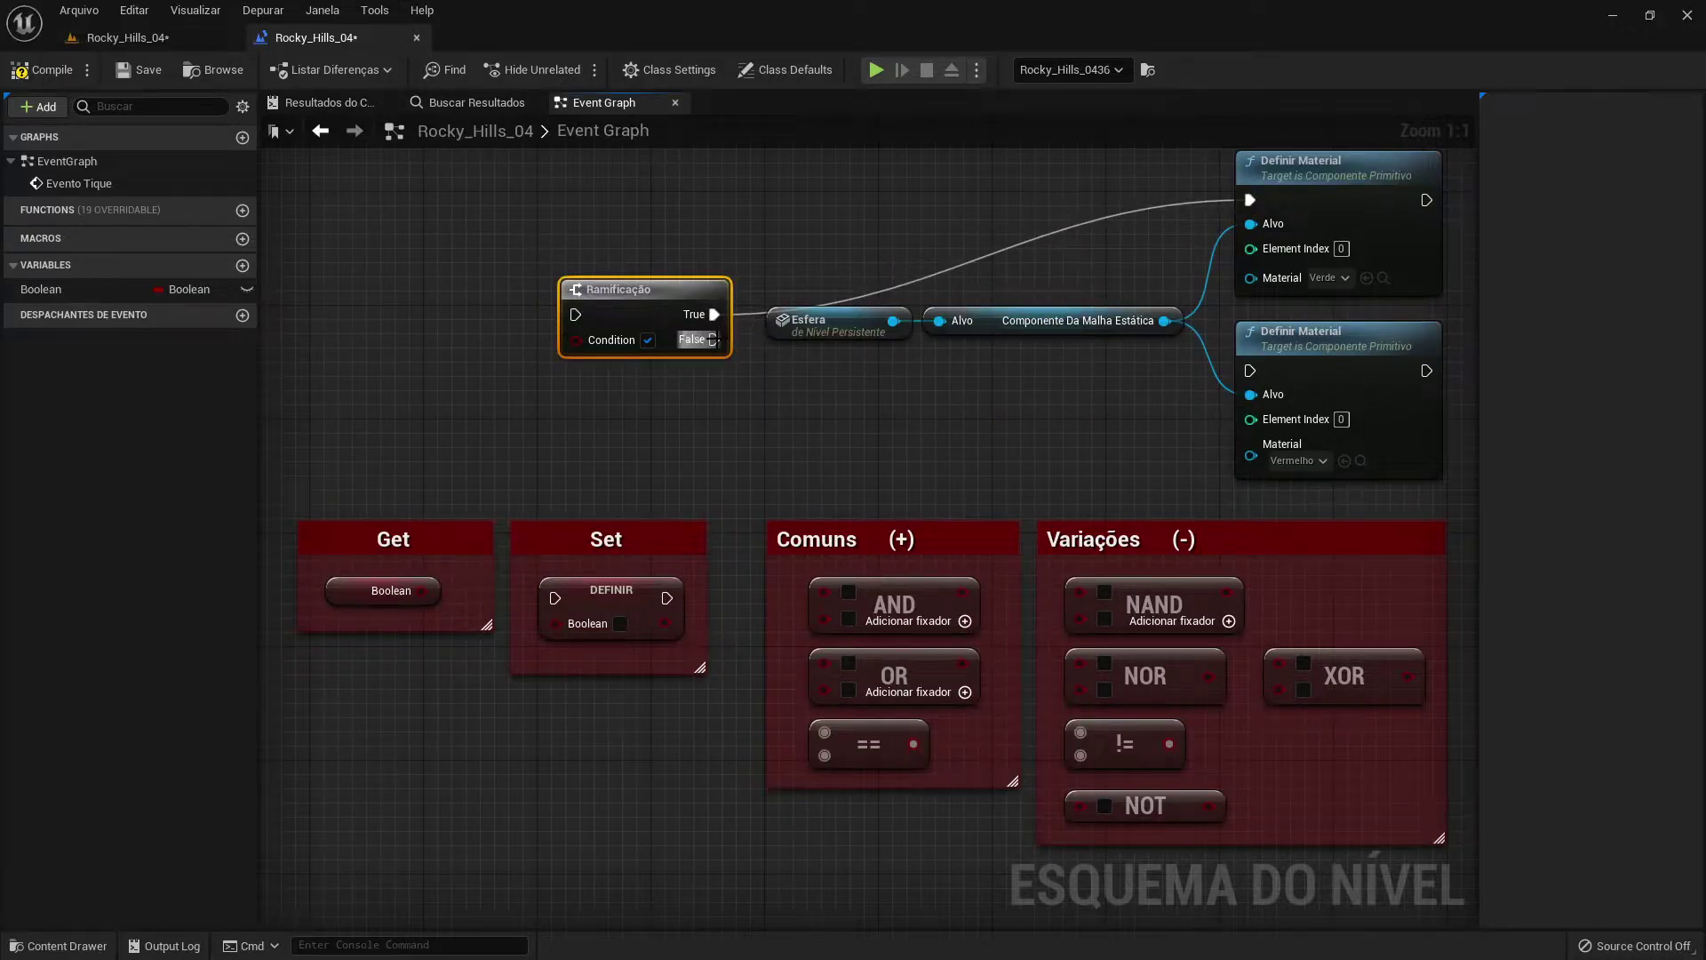
pyautogui.moveTo(714, 338); pyautogui.dragTo(1250, 372)
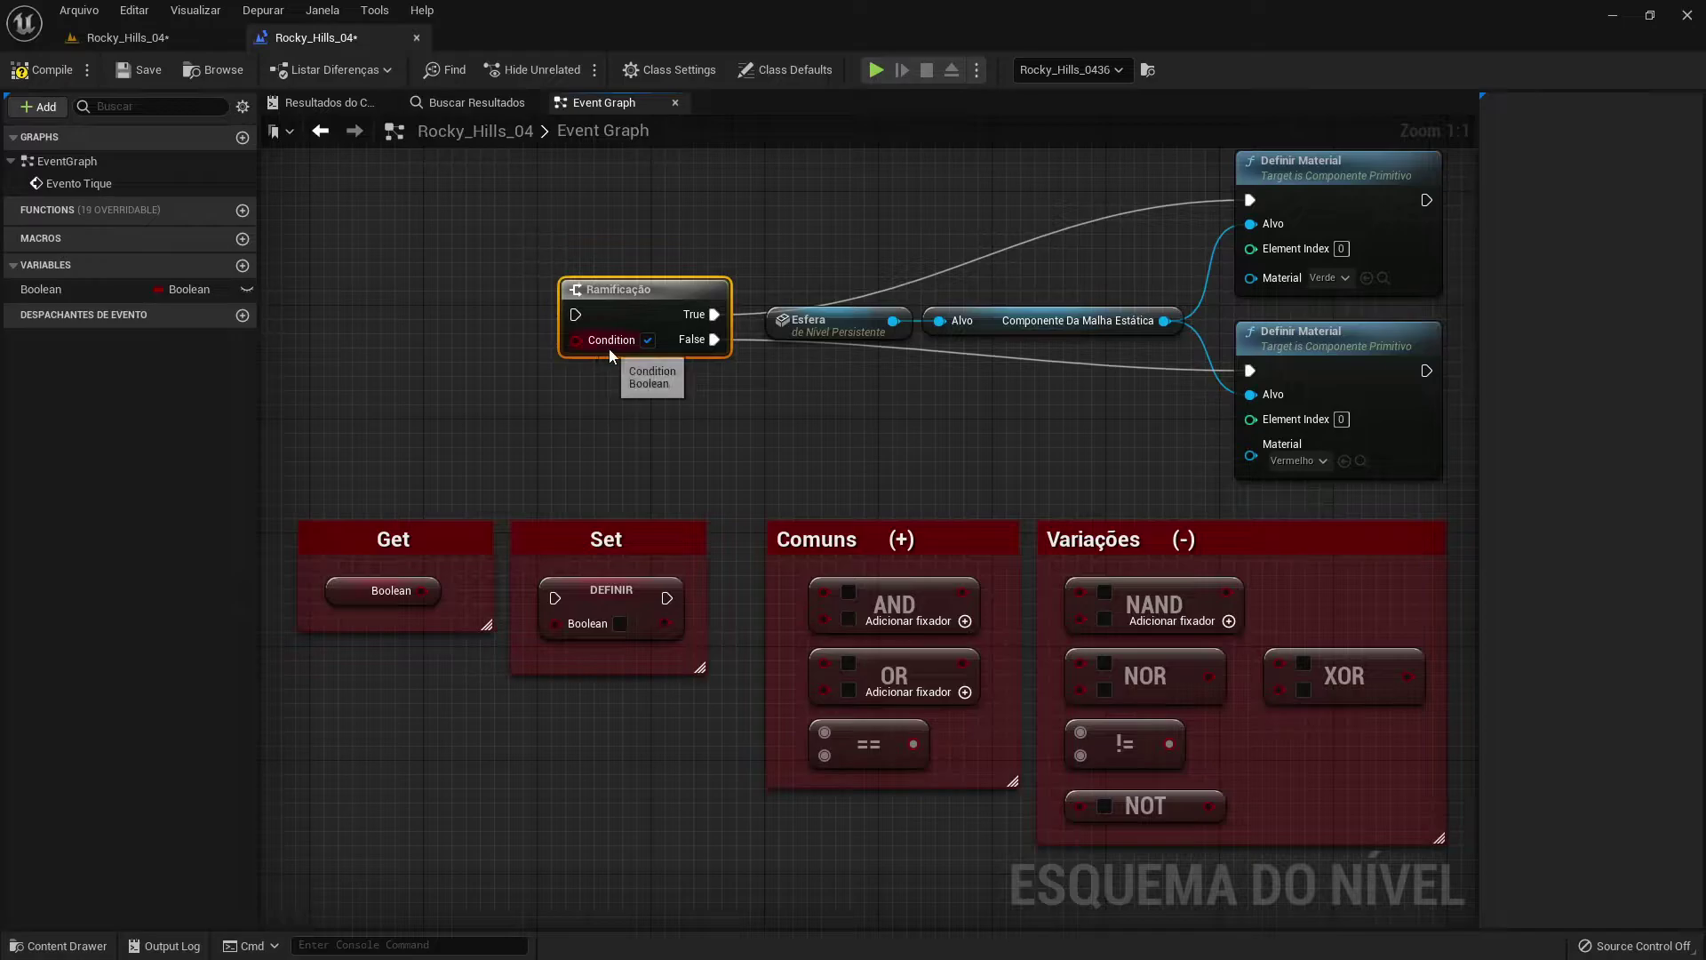
# Create a Boolean named Verdadeiro / Sim / 1 with default value true, and compile.
pyautogui.click(242, 265)
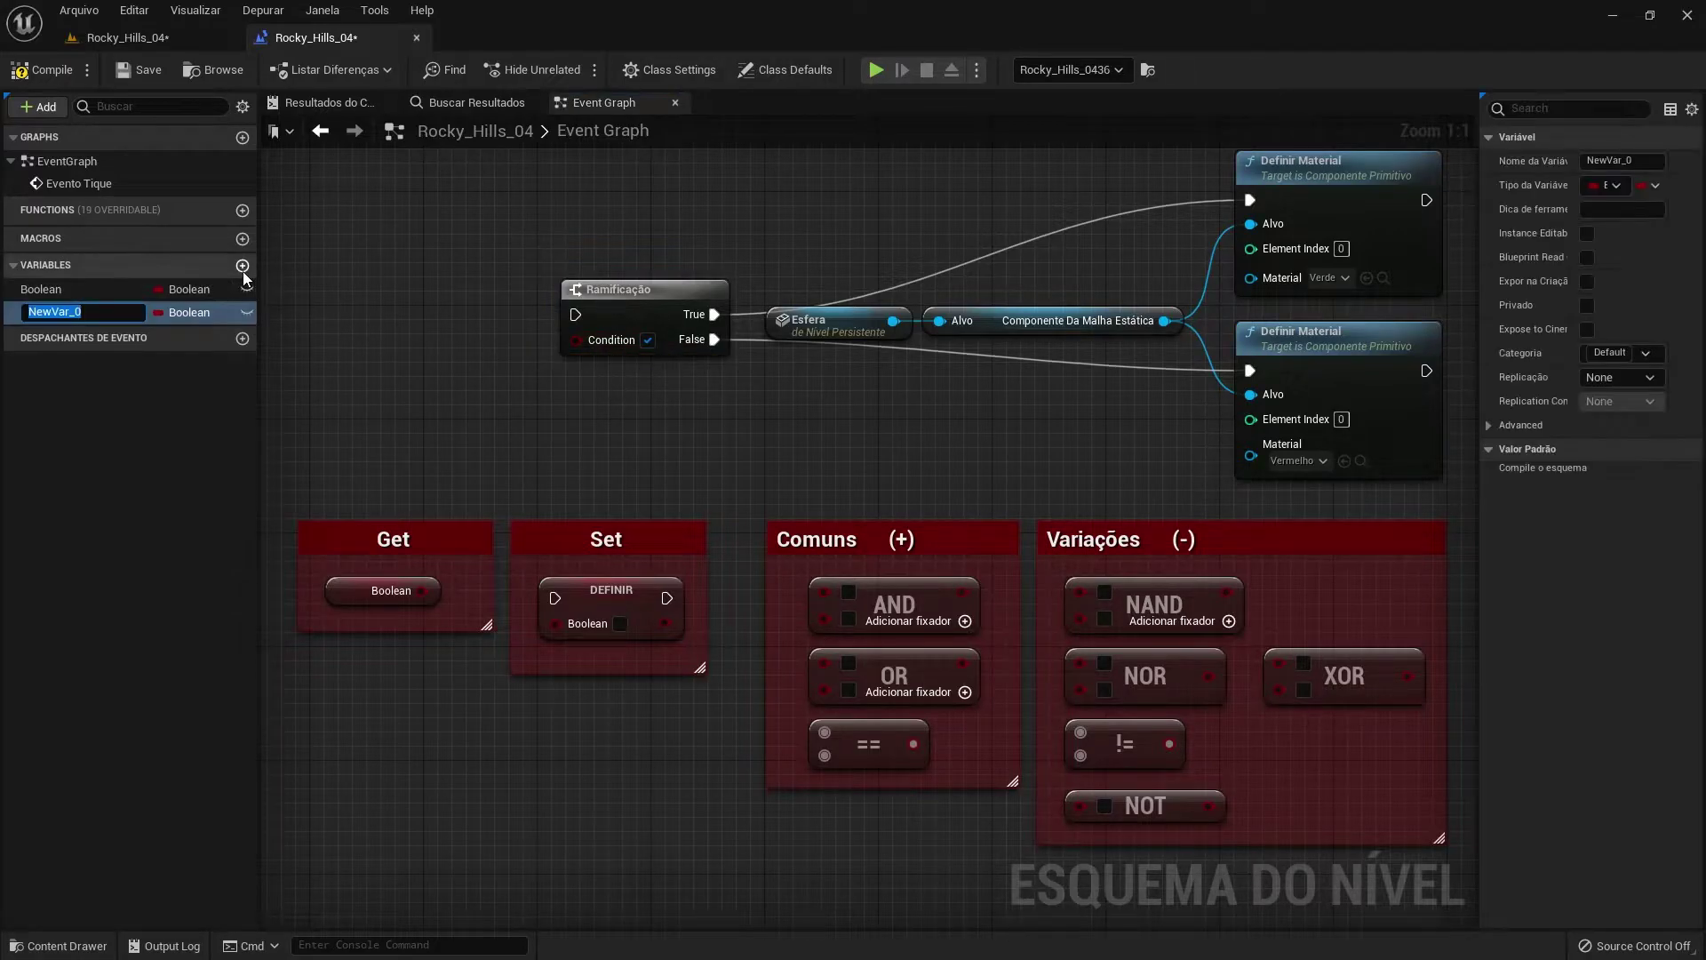
pyautogui.write('Verdadeiro / S')
pyautogui.write('im / 1')
pyautogui.press('Return')
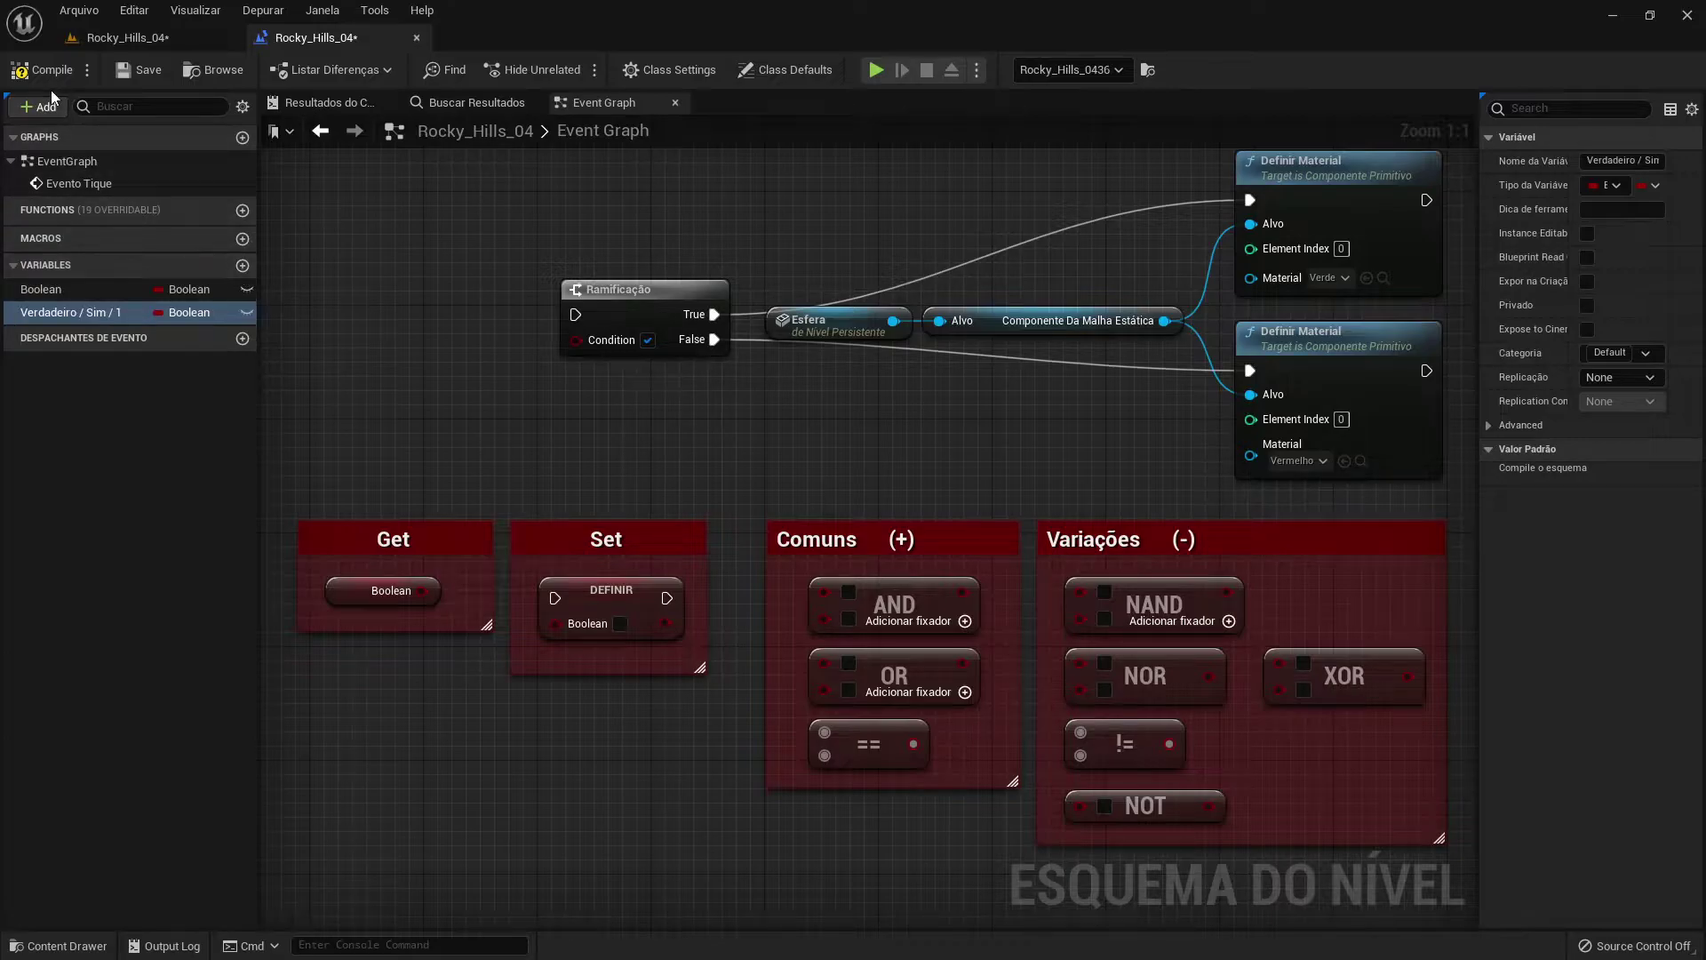
pyautogui.click(46, 69)
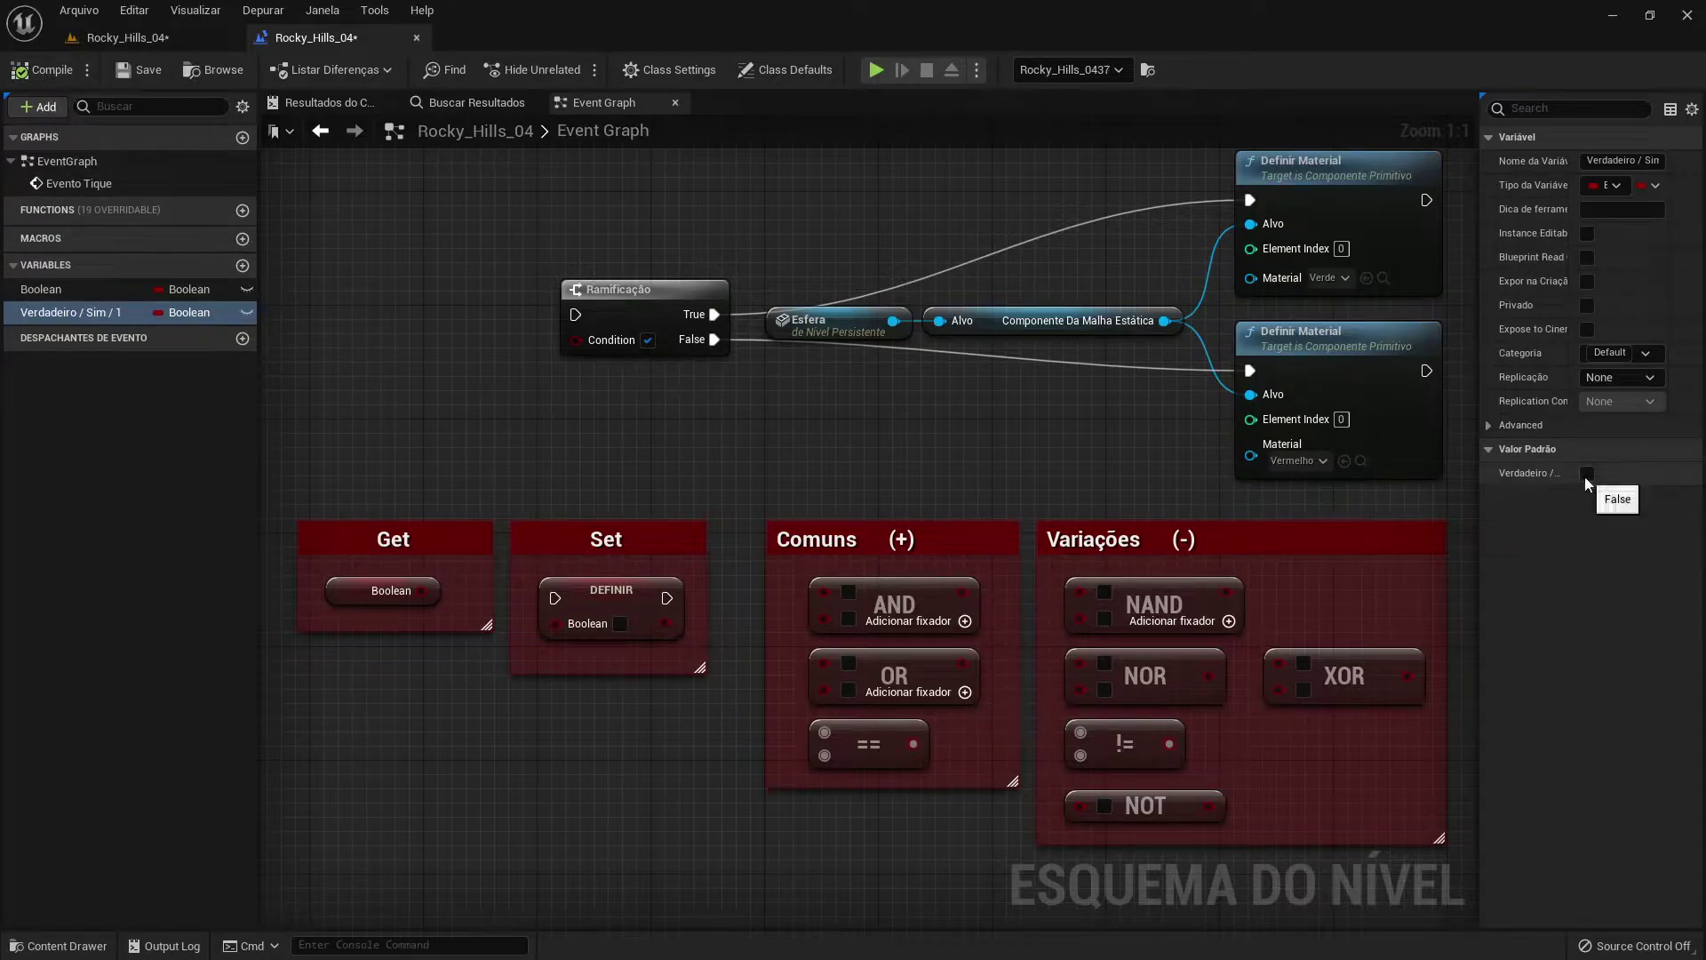
pyautogui.click(1586, 474)
pyautogui.click(46, 73)
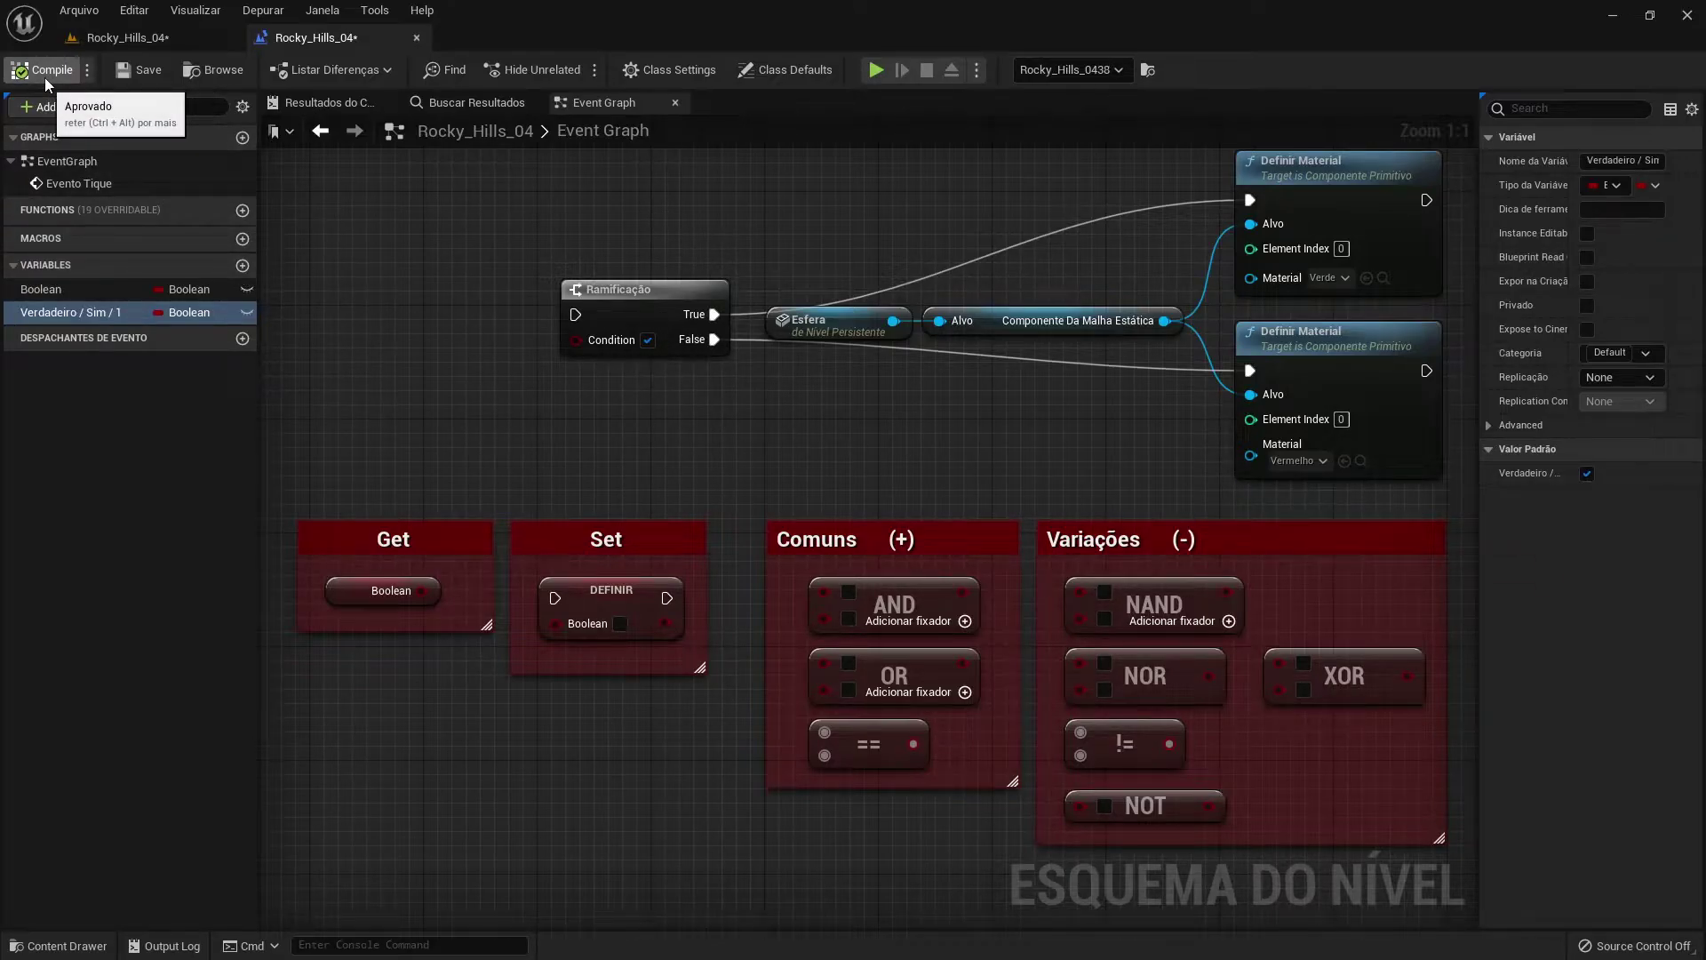
# Create a second Boolean named Falso / Não / 0 and compile.
pyautogui.click(242, 266)
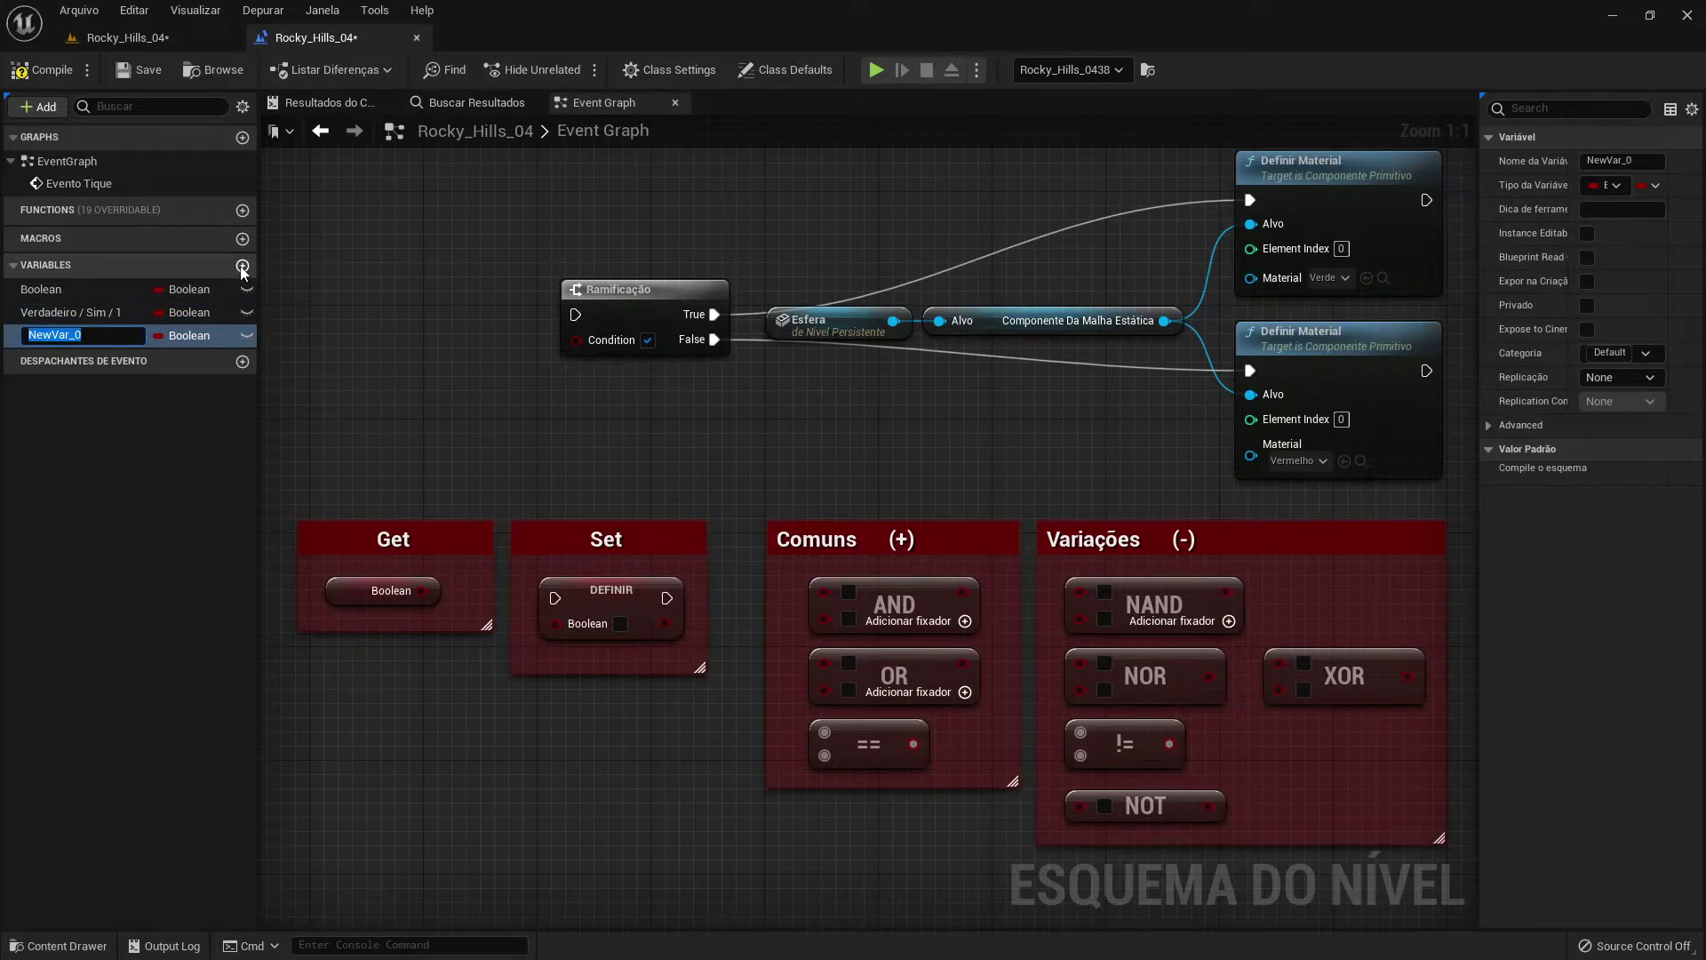
pyautogui.write('Falso / Não / 0')
pyautogui.press('Return')
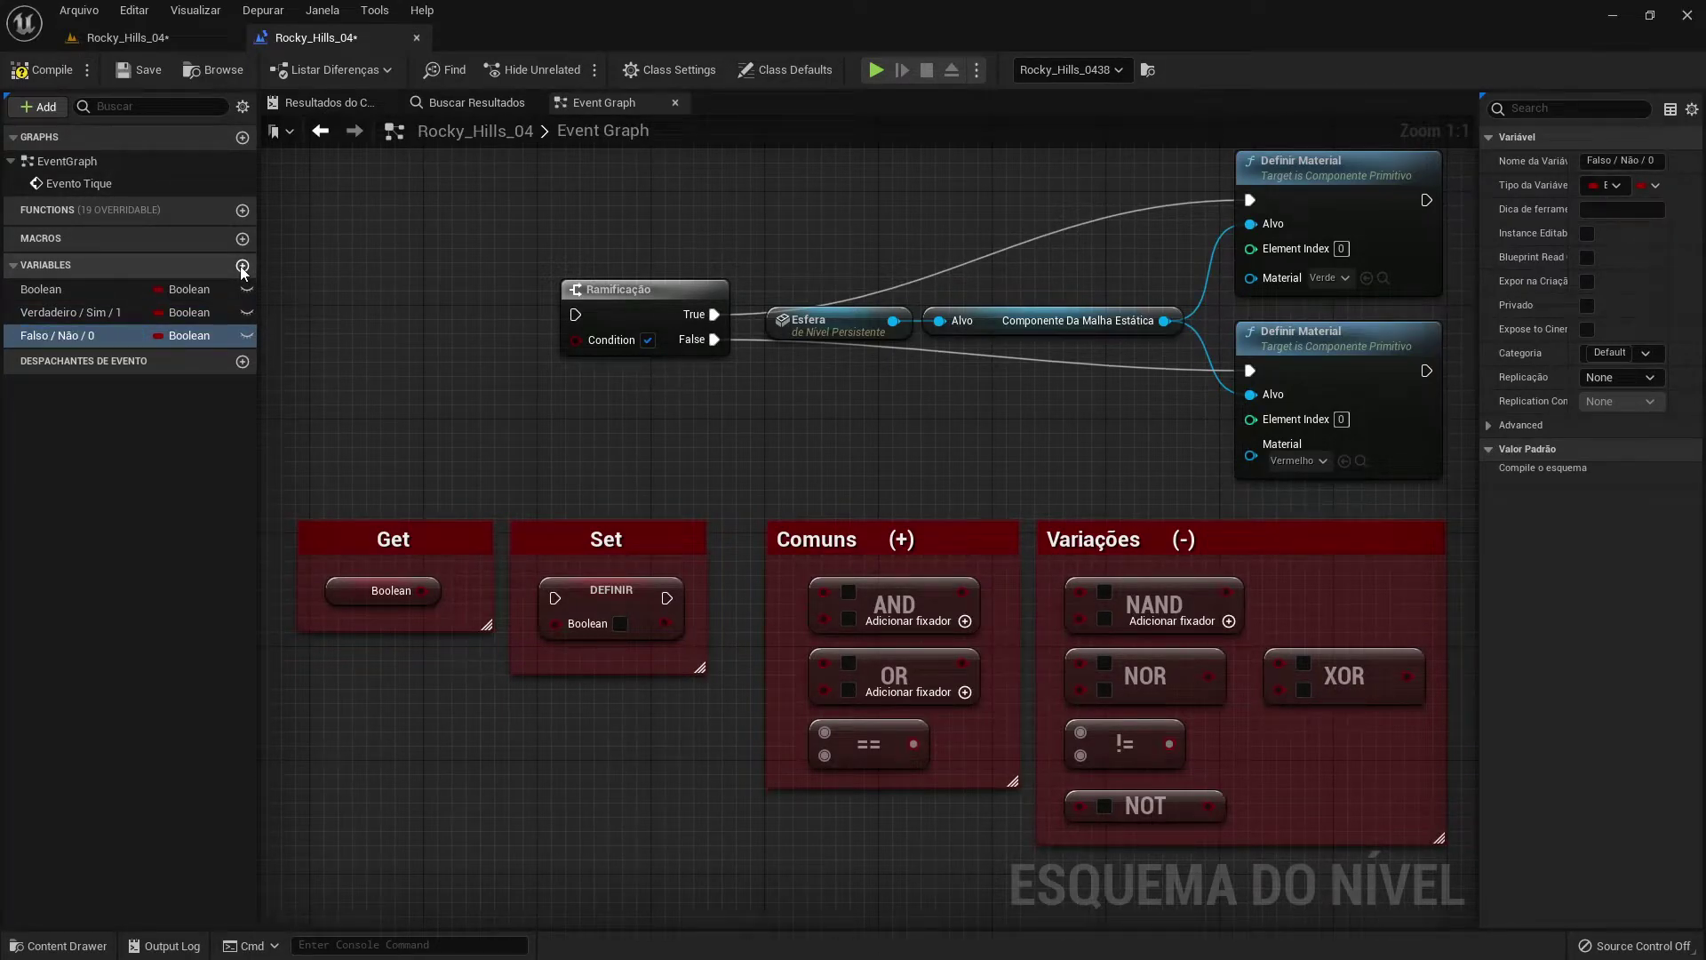
pyautogui.click(40, 69)
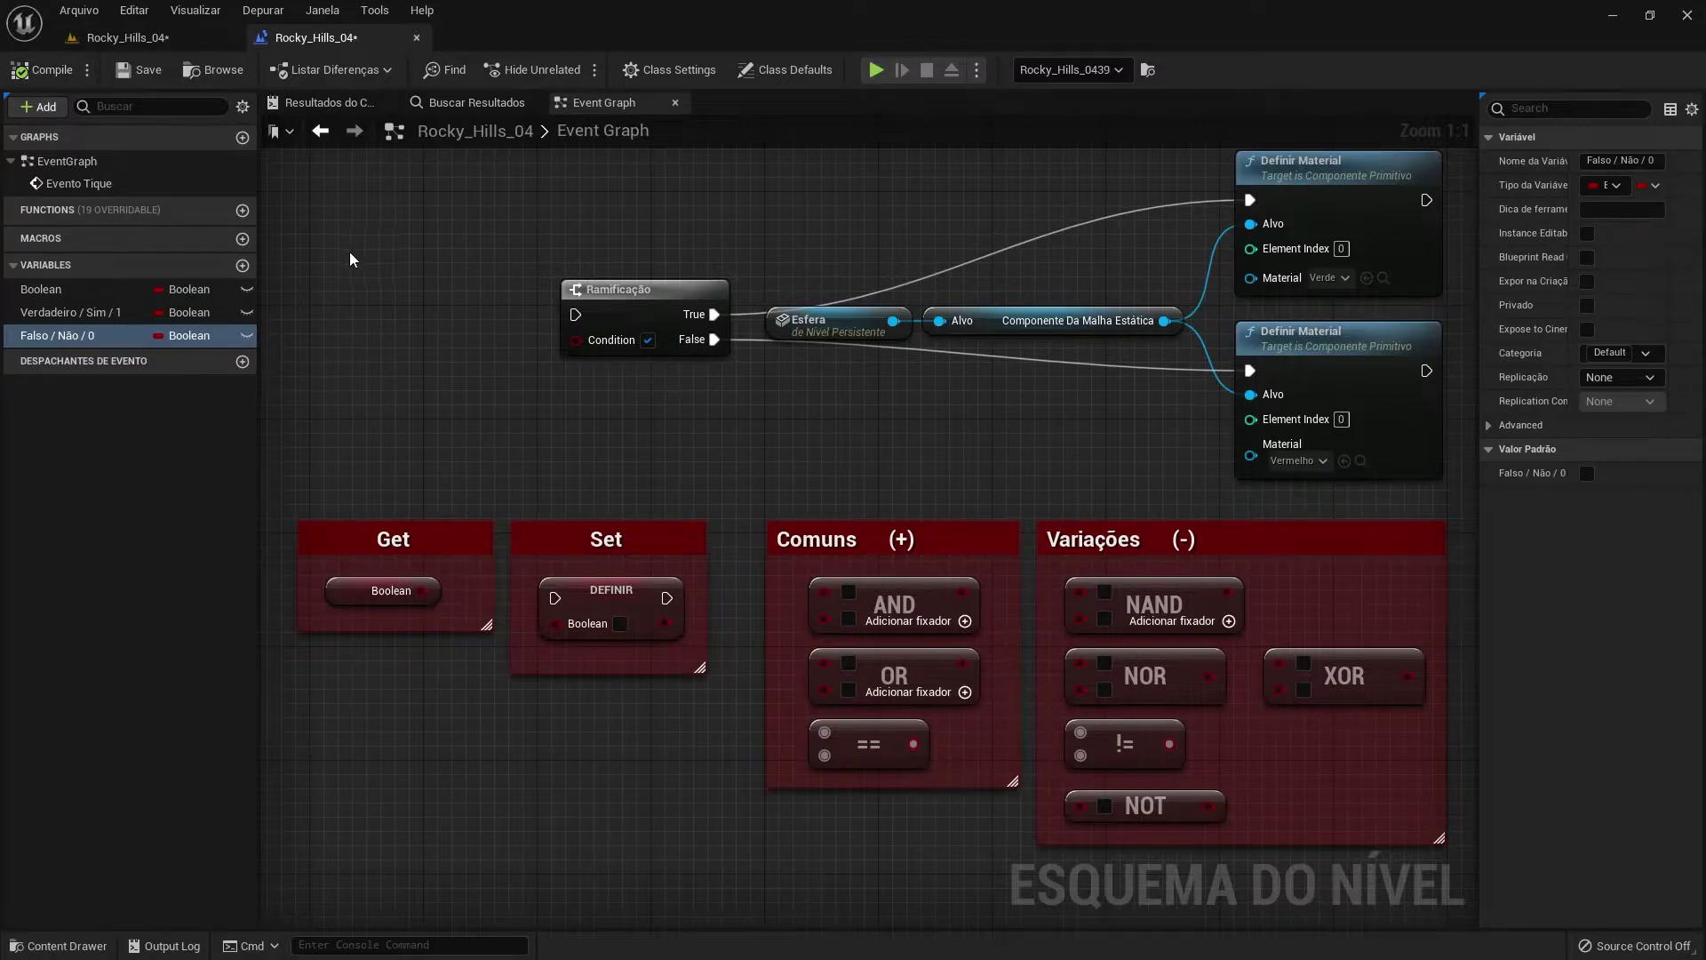
# Feed a Verdadeiro / Sim / 1 getter into the branch condition and place a Falso getter below.
pyautogui.moveTo(71, 312)
pyautogui.mouseDown()
pyautogui.moveTo(270, 375)
pyautogui.moveTo(573, 340)
pyautogui.mouseUp()
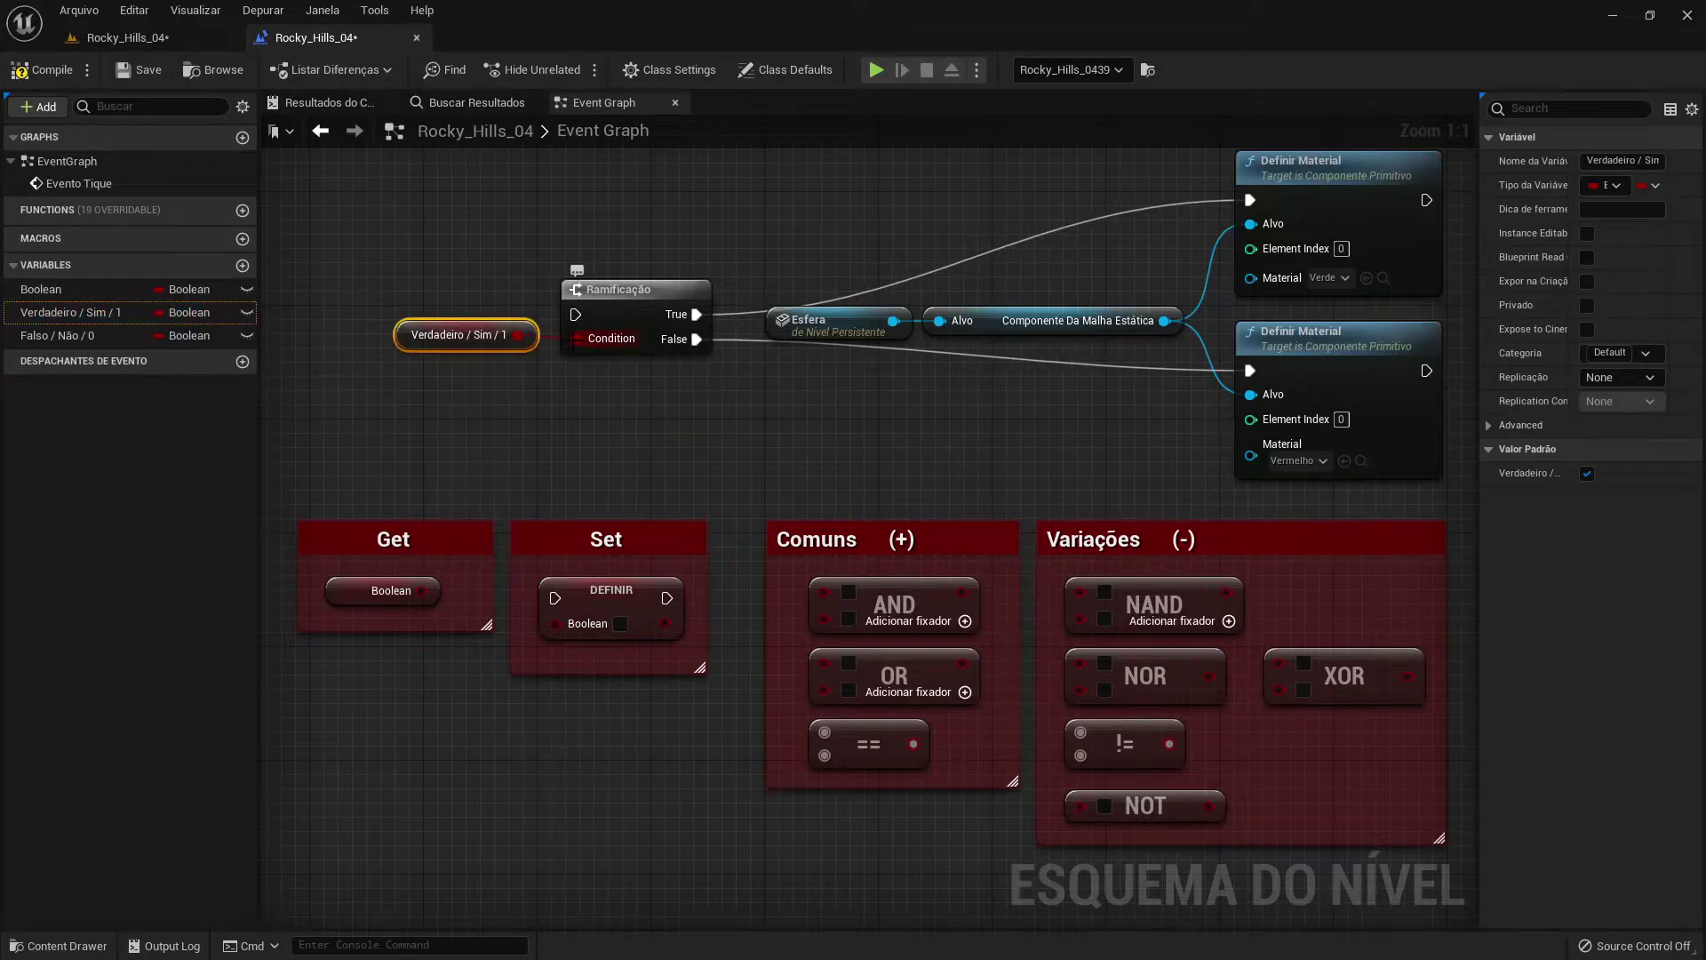
pyautogui.moveTo(468, 349); pyautogui.dragTo(354, 407)
pyautogui.keyDown('ctrl'); pyautogui.moveTo(57, 335); pyautogui.dragTo(365, 440); pyautogui.keyUp('ctrl')
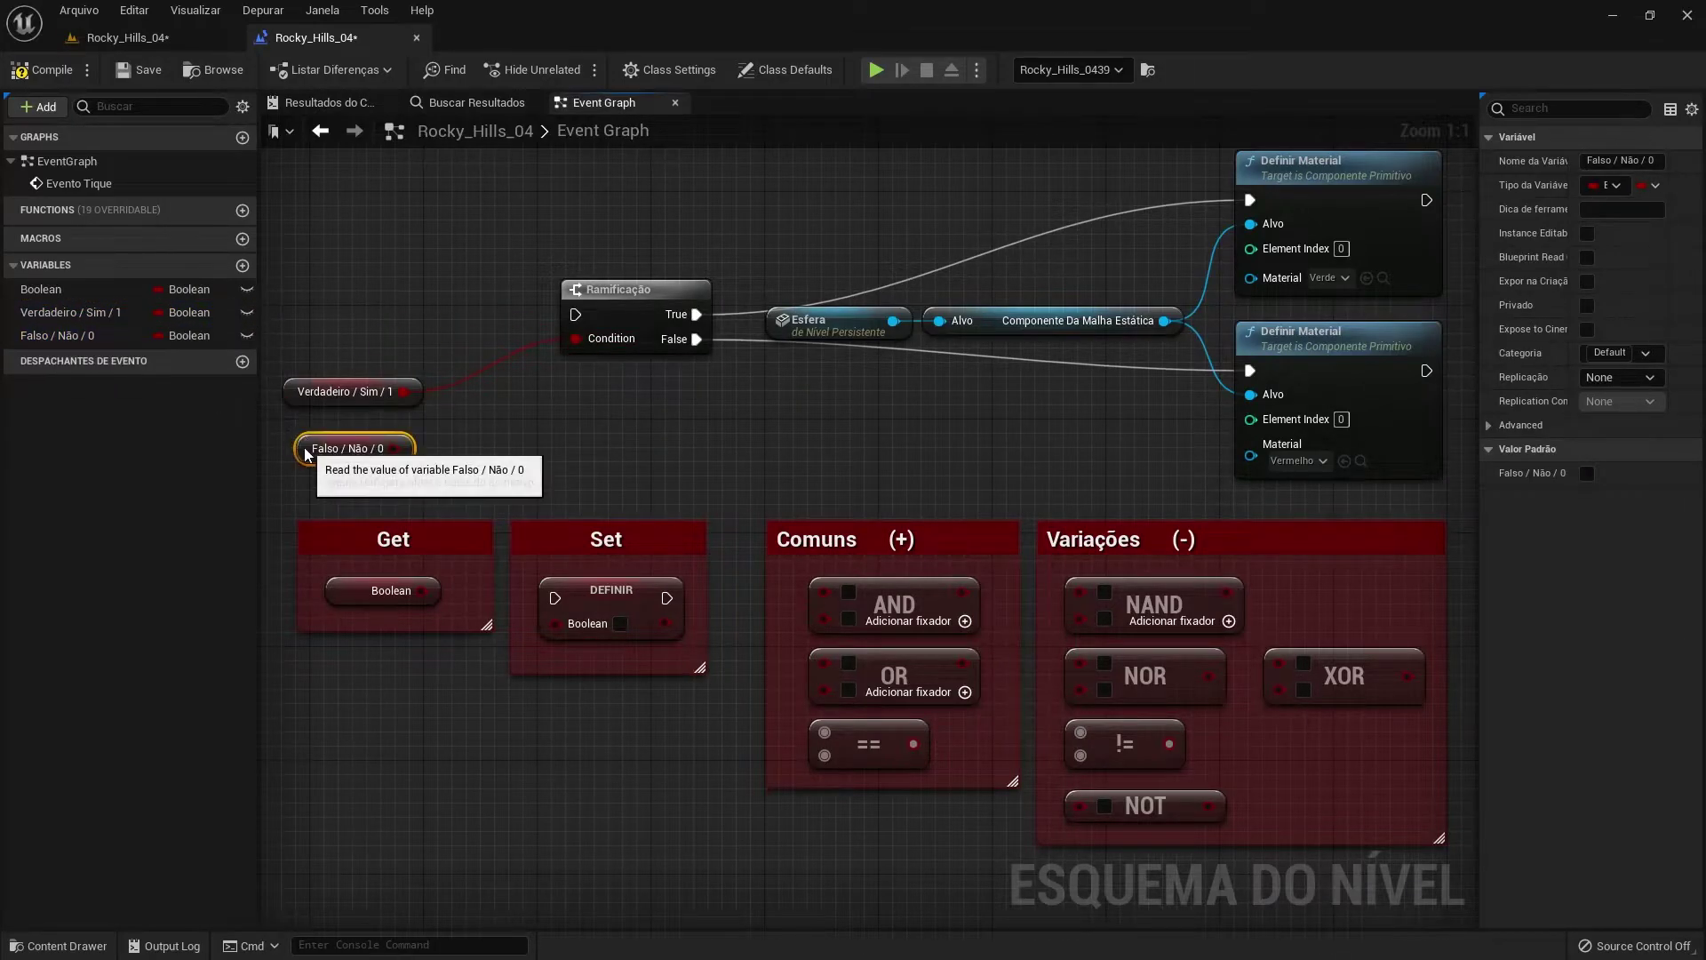
# Wire Event BeginPlay into the branch, compile, and play to see the sphere green.
pyautogui.rightClick(281, 243)
pyautogui.write('event beg')
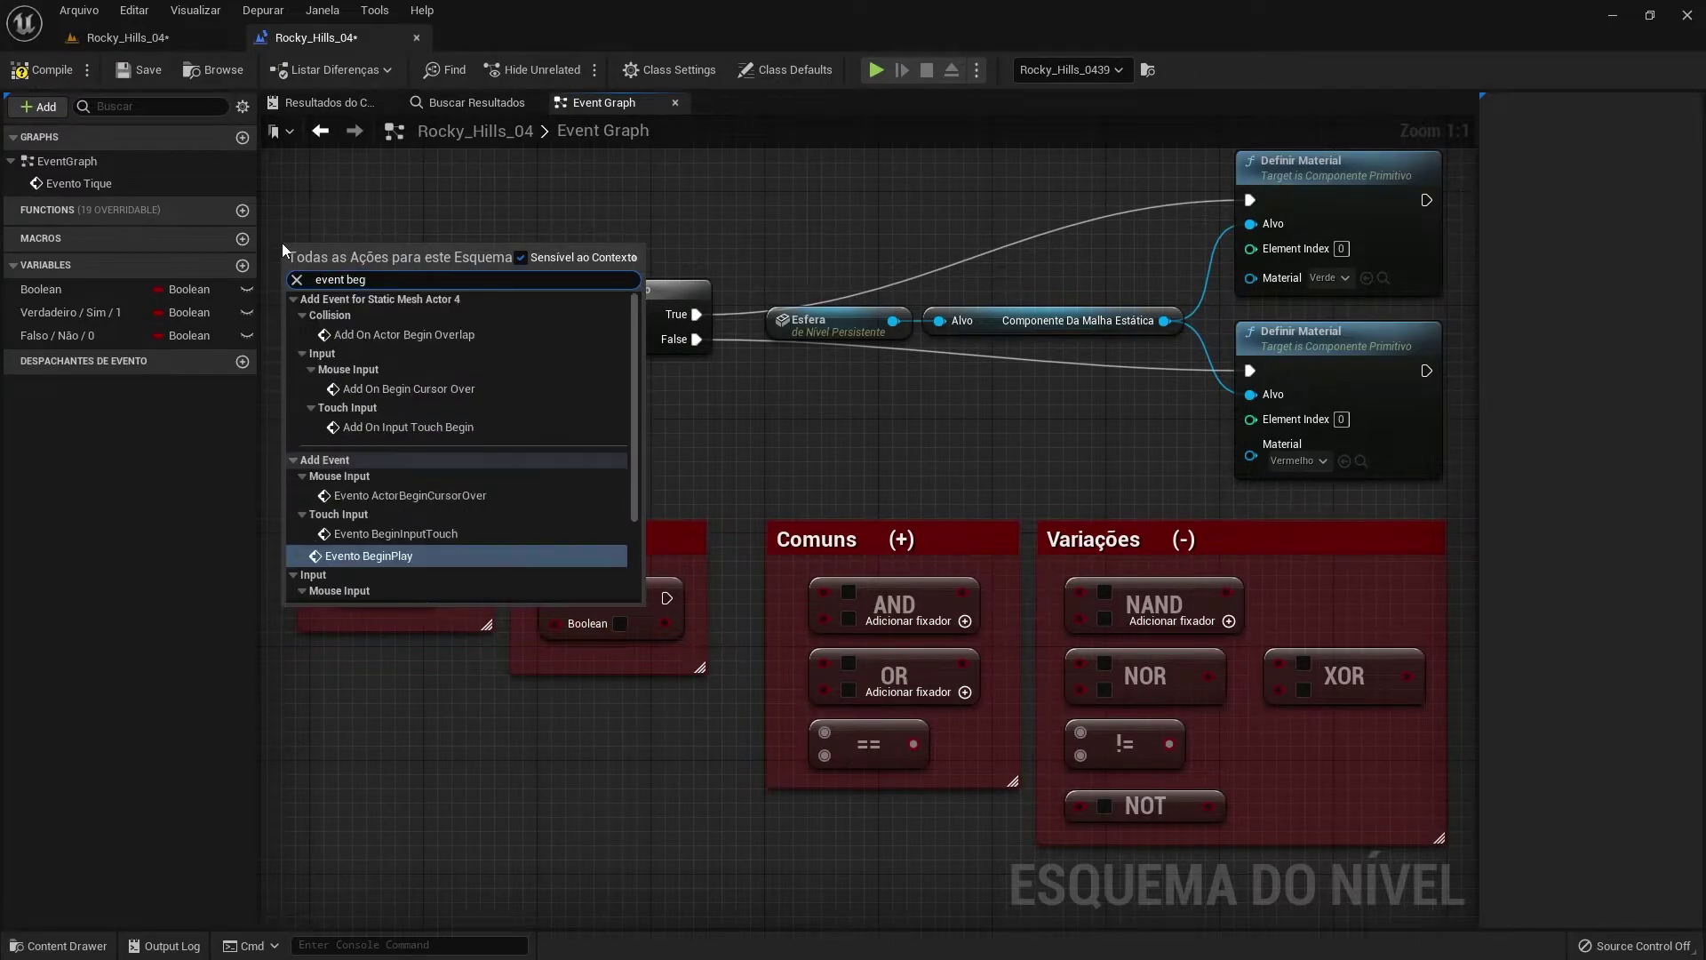
pyautogui.click(344, 556)
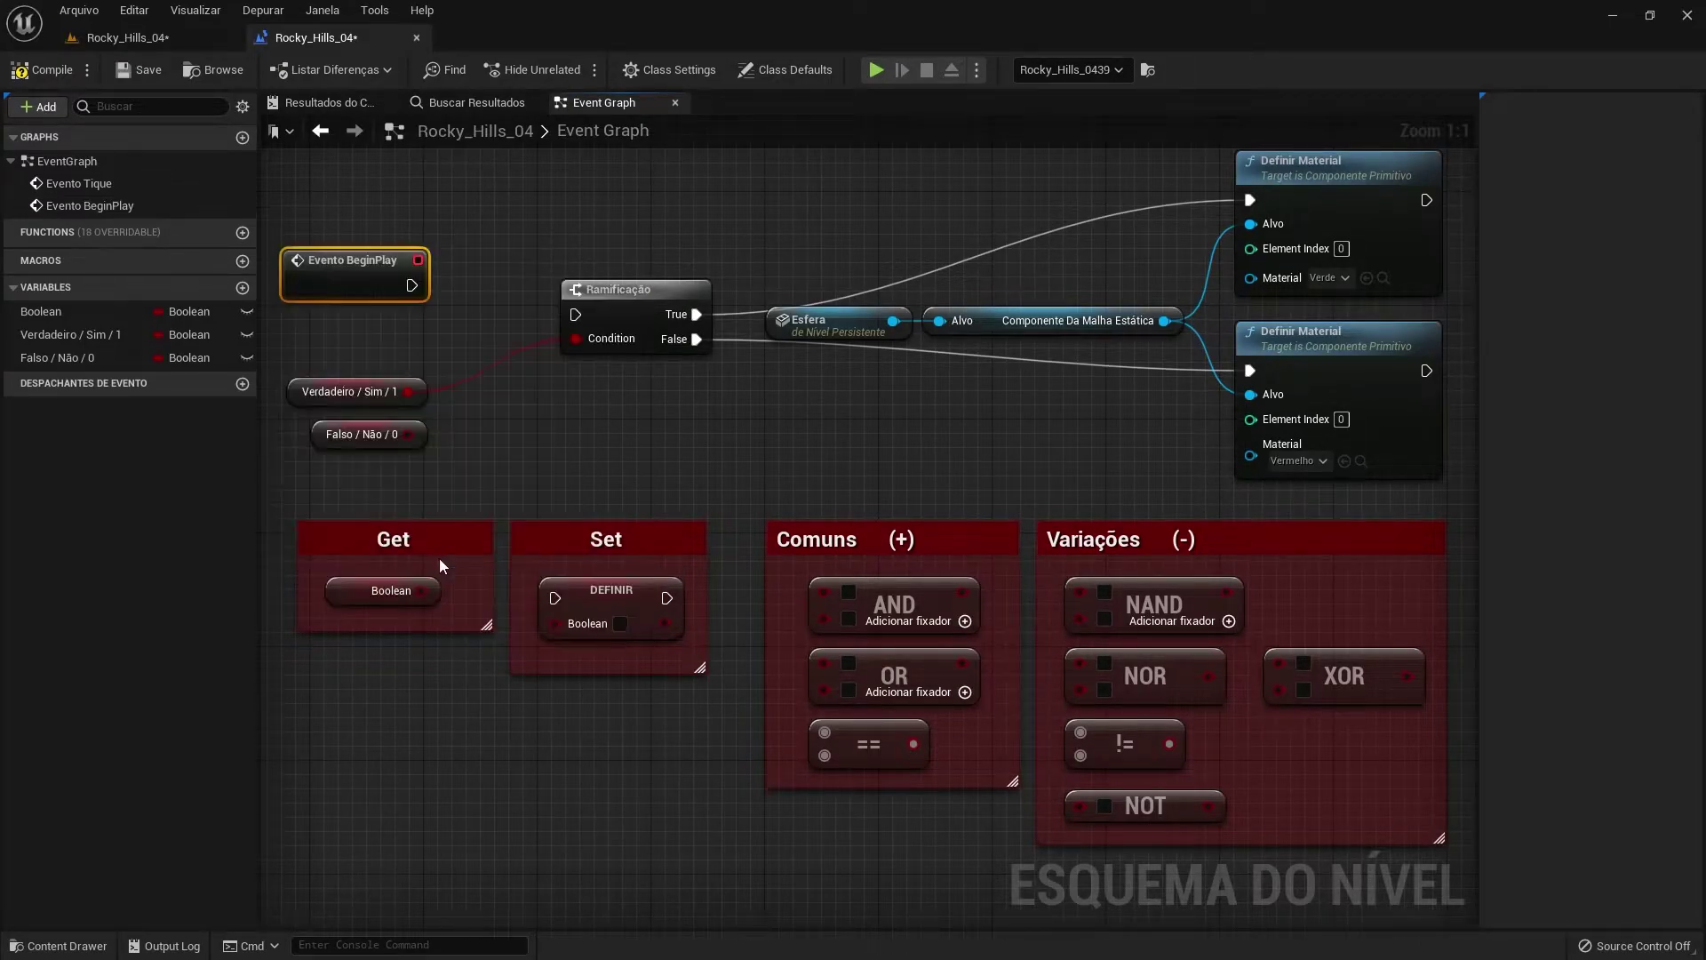
pyautogui.moveTo(412, 313); pyautogui.dragTo(576, 314)
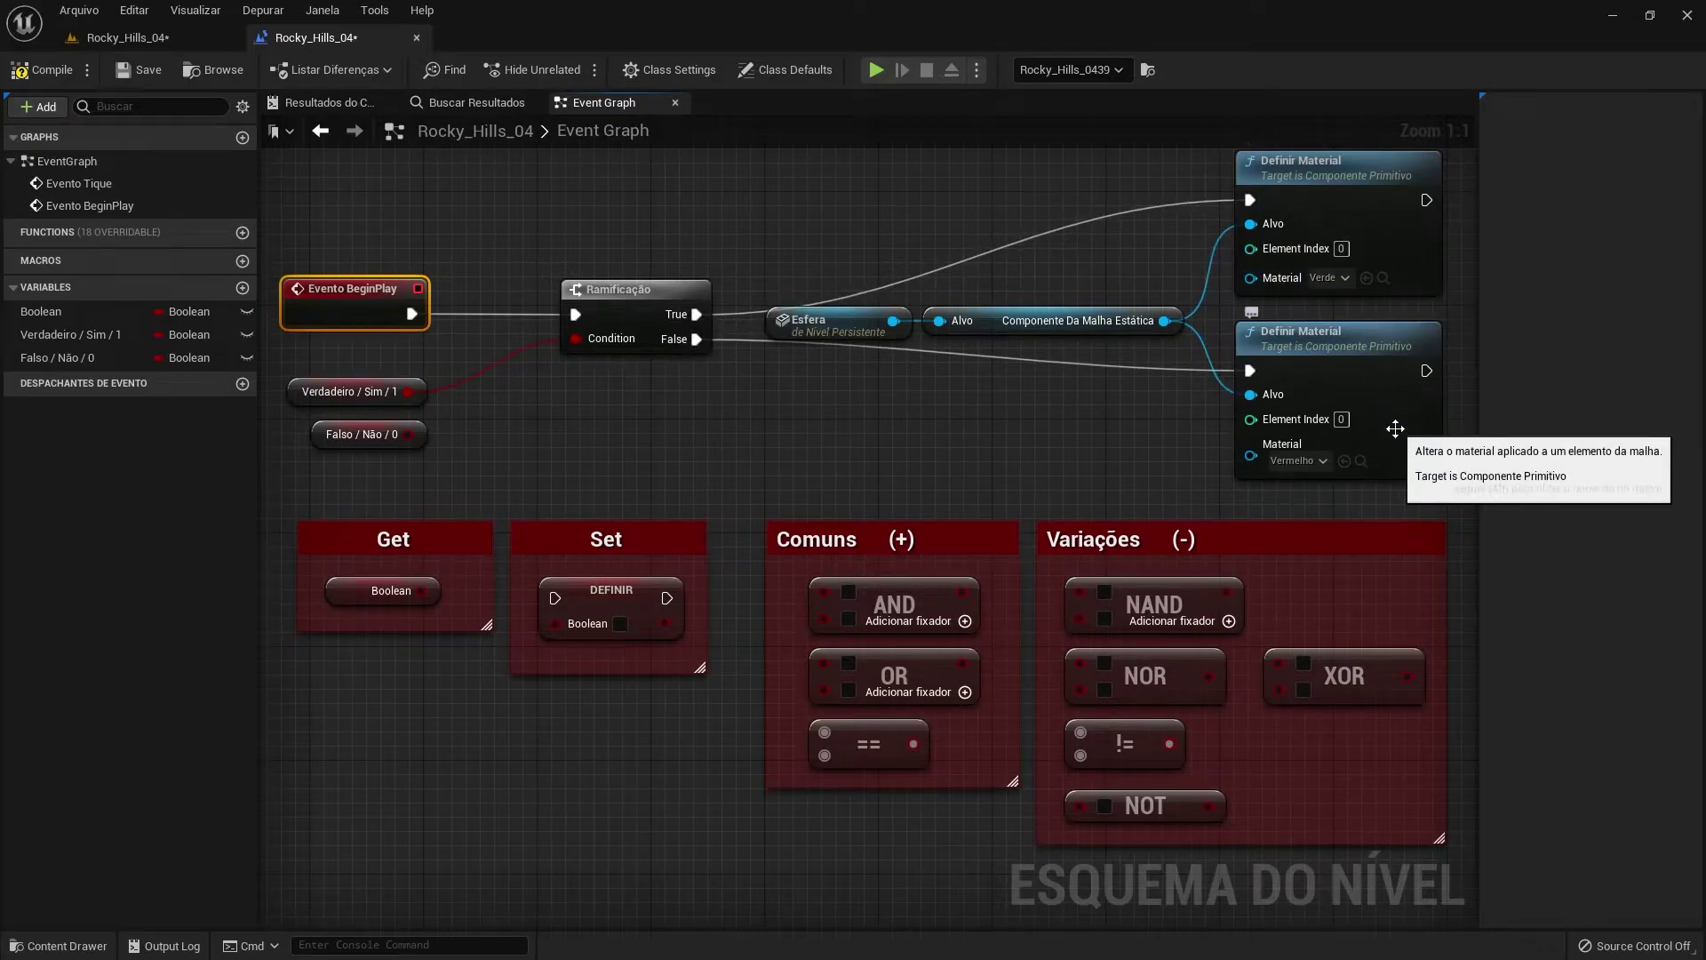
pyautogui.click(1154, 441)
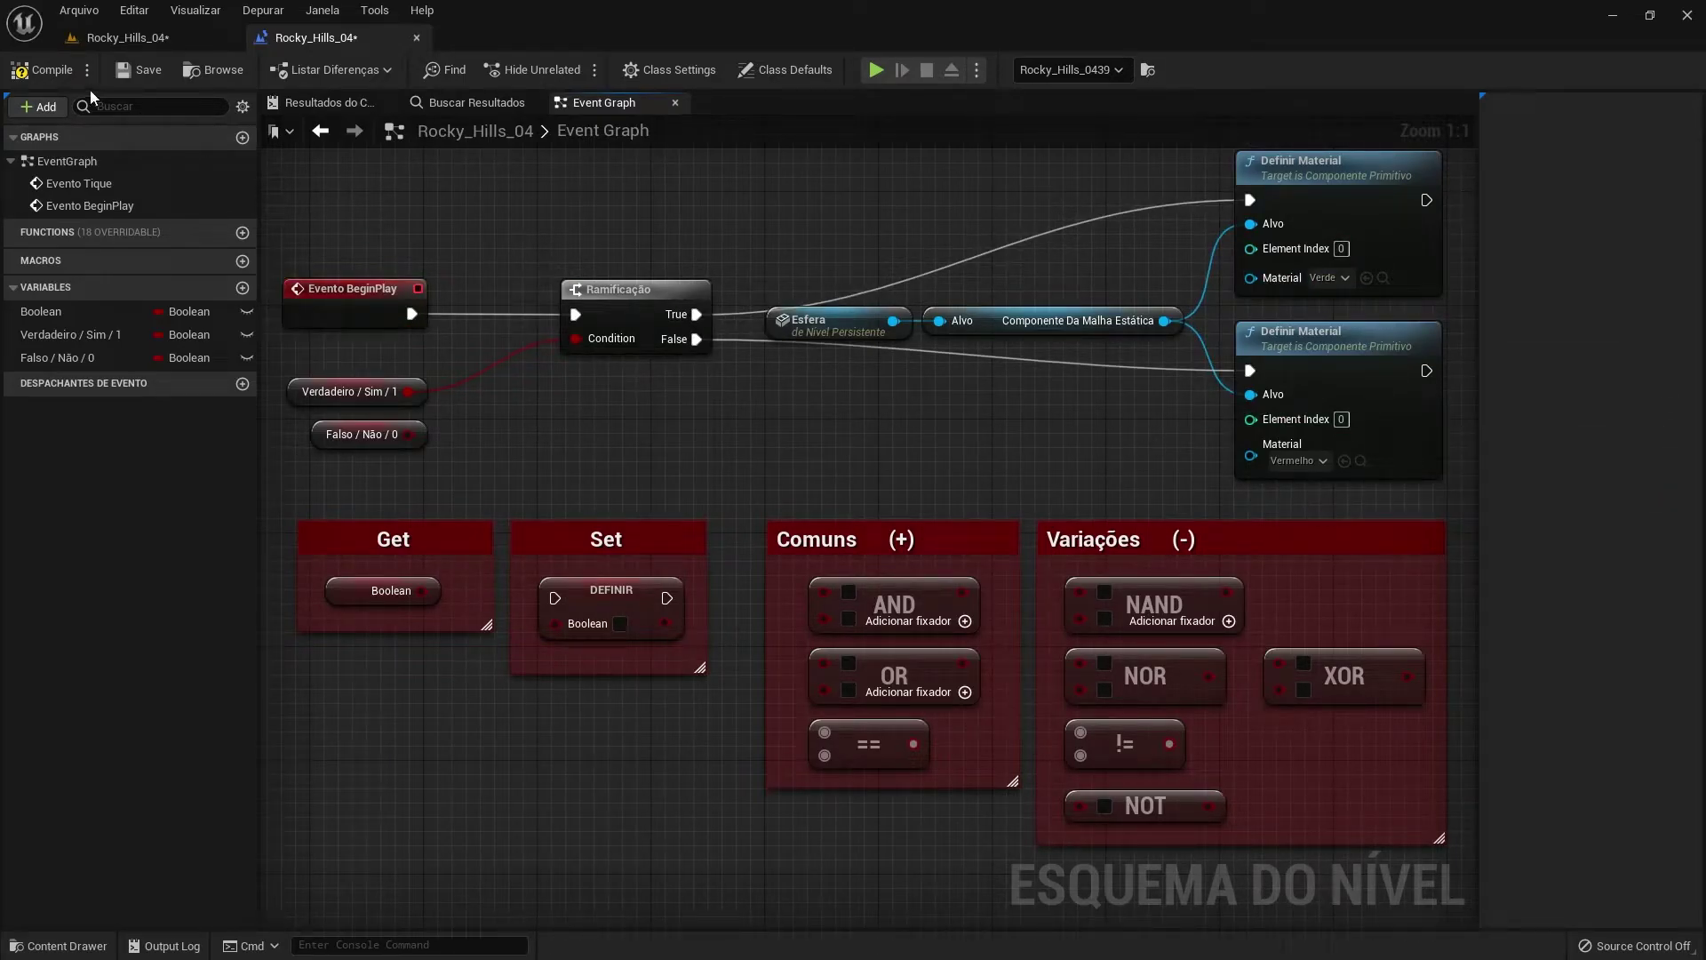
pyautogui.click(44, 70)
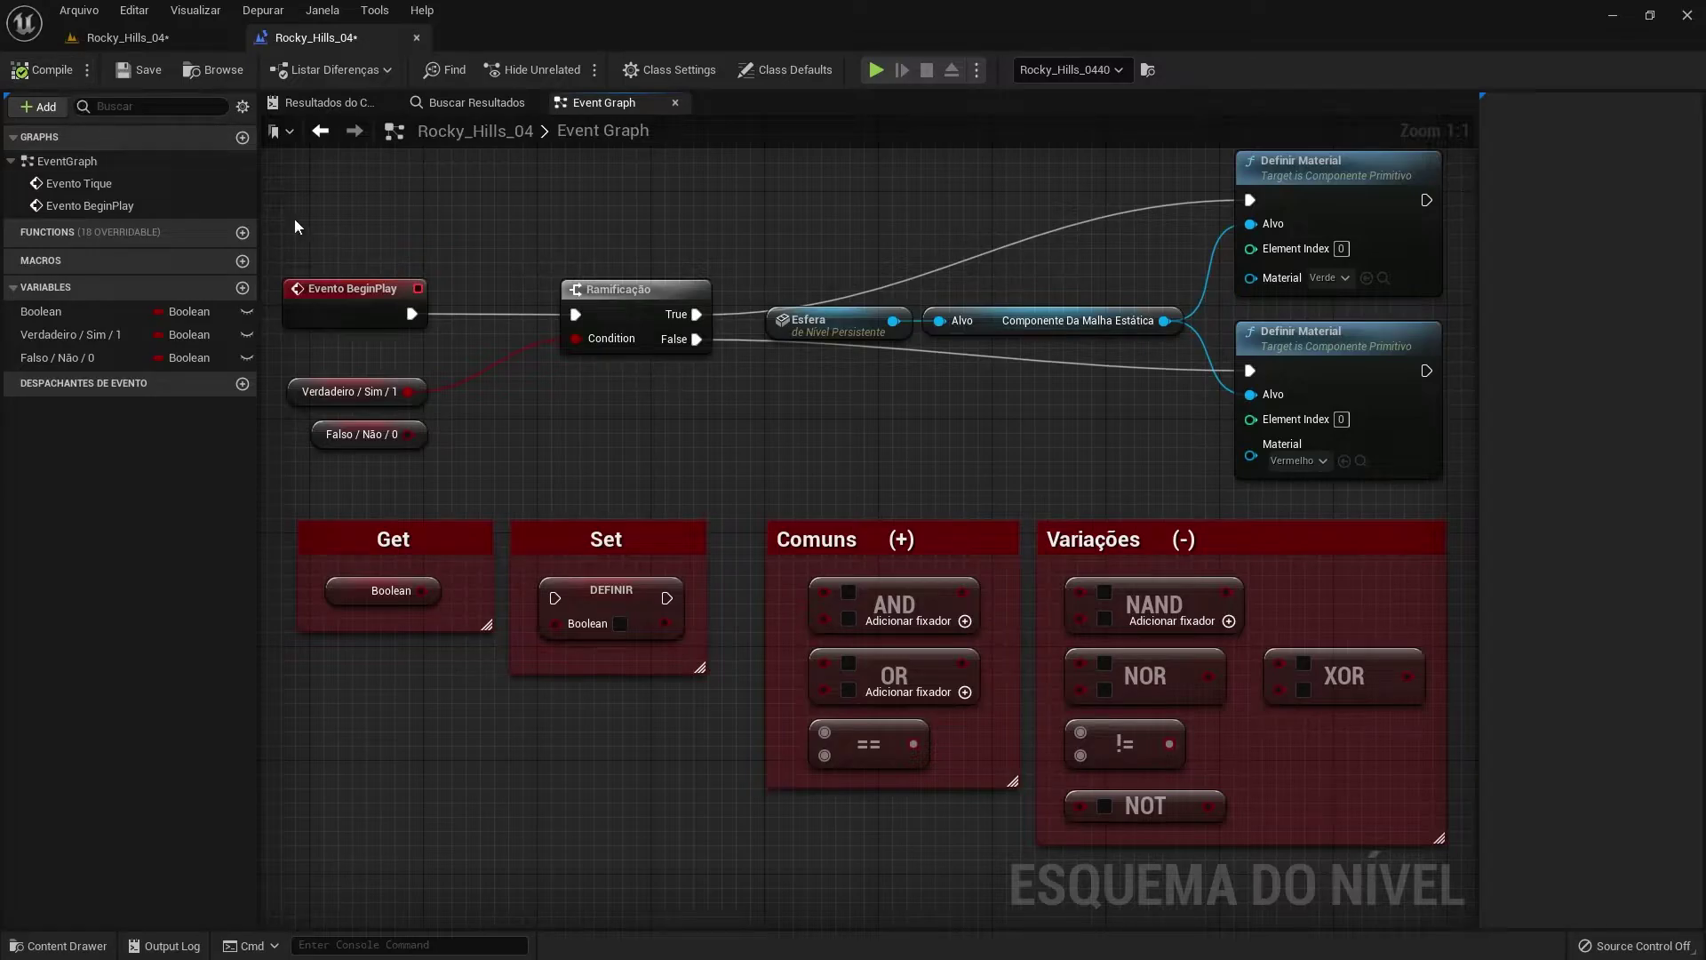
pyautogui.click(874, 70)
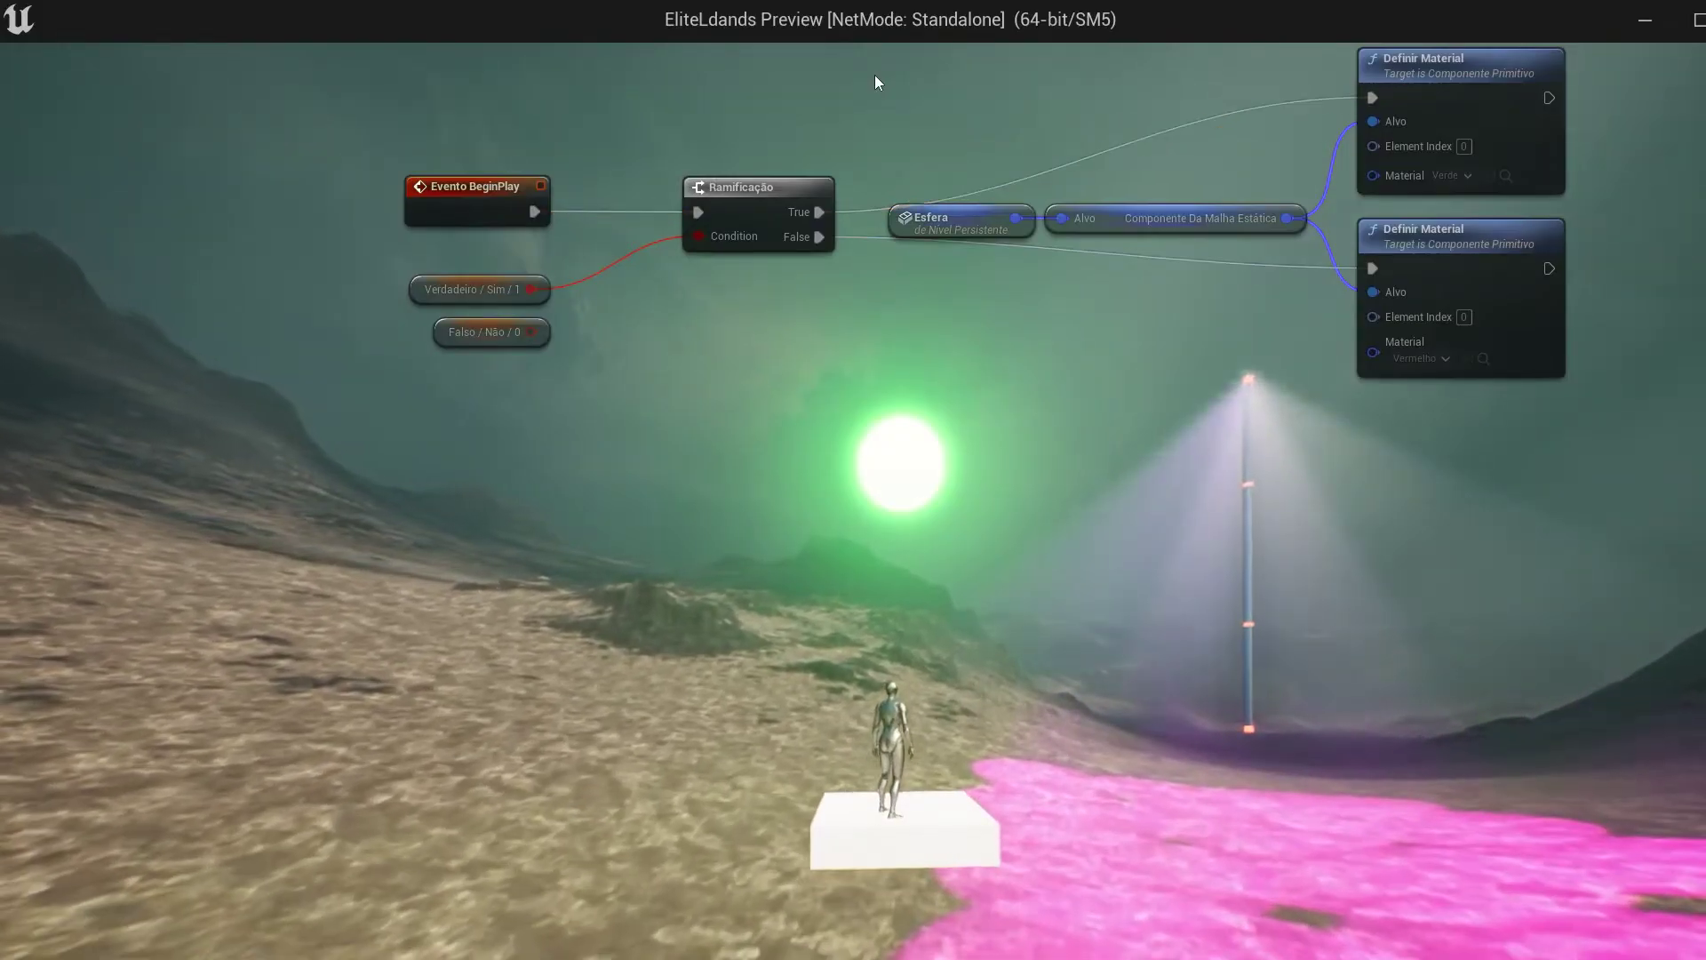
pyautogui.press('Escape')
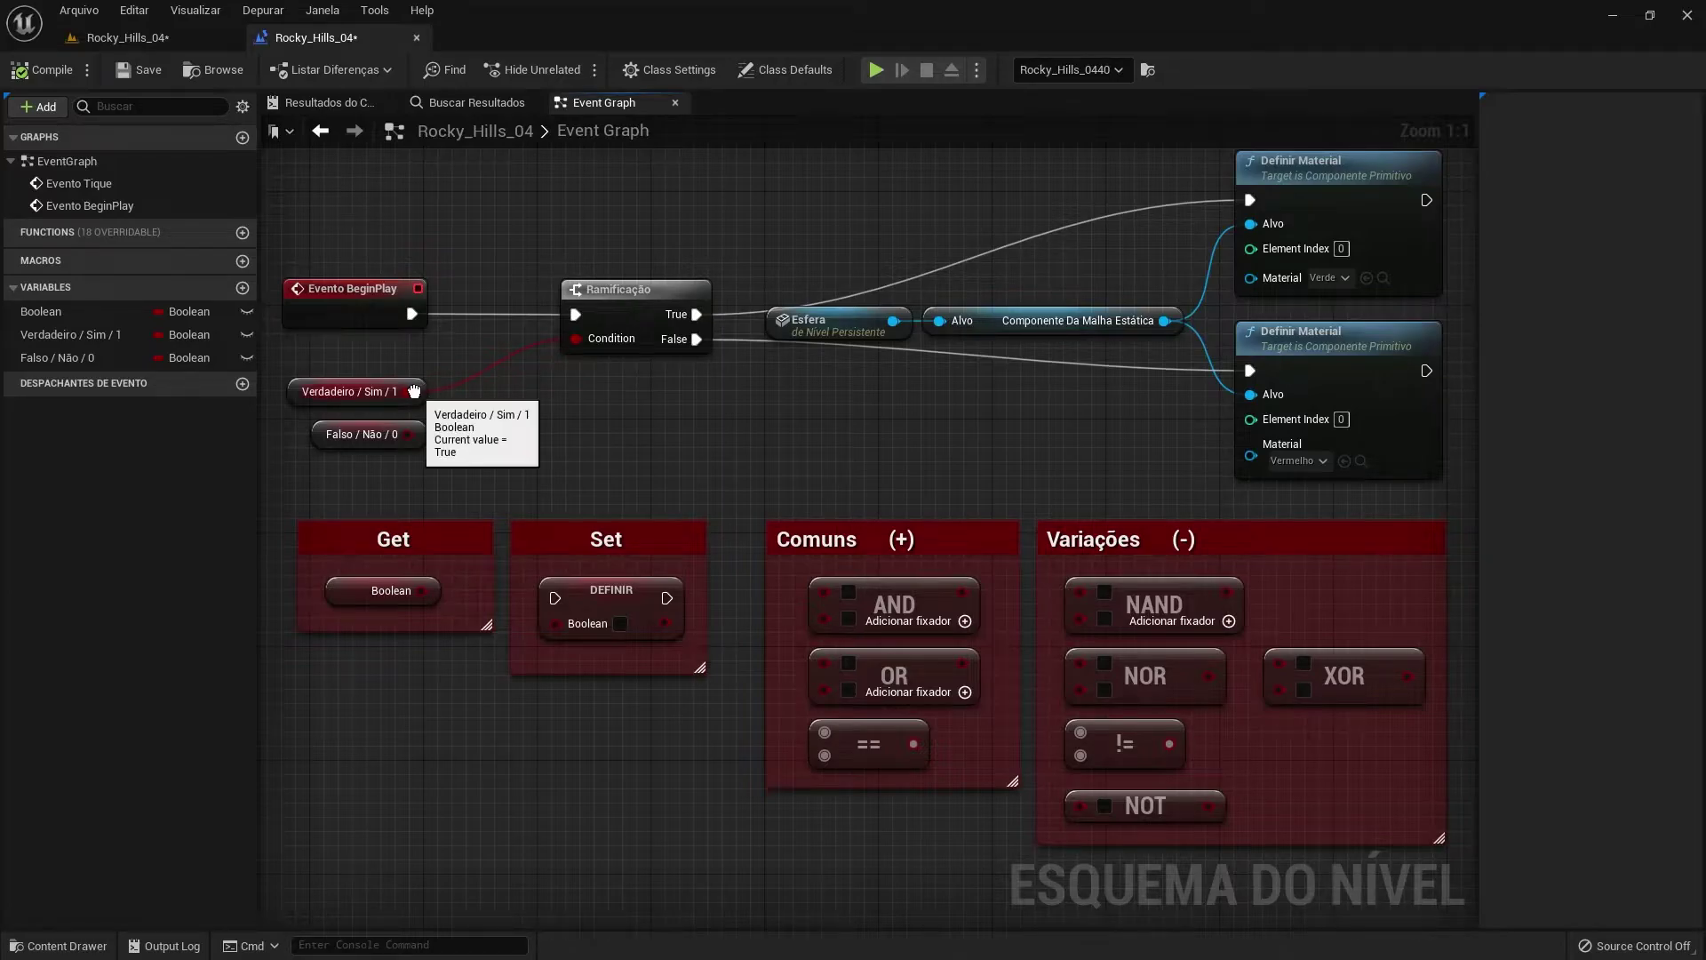
# Drive the condition from Falso / Não / 0, compile, and play to see the sphere red.
pyautogui.keyDown('ctrl'); pyautogui.moveTo(408, 392); pyautogui.dragTo(408, 434); pyautogui.keyUp('ctrl')
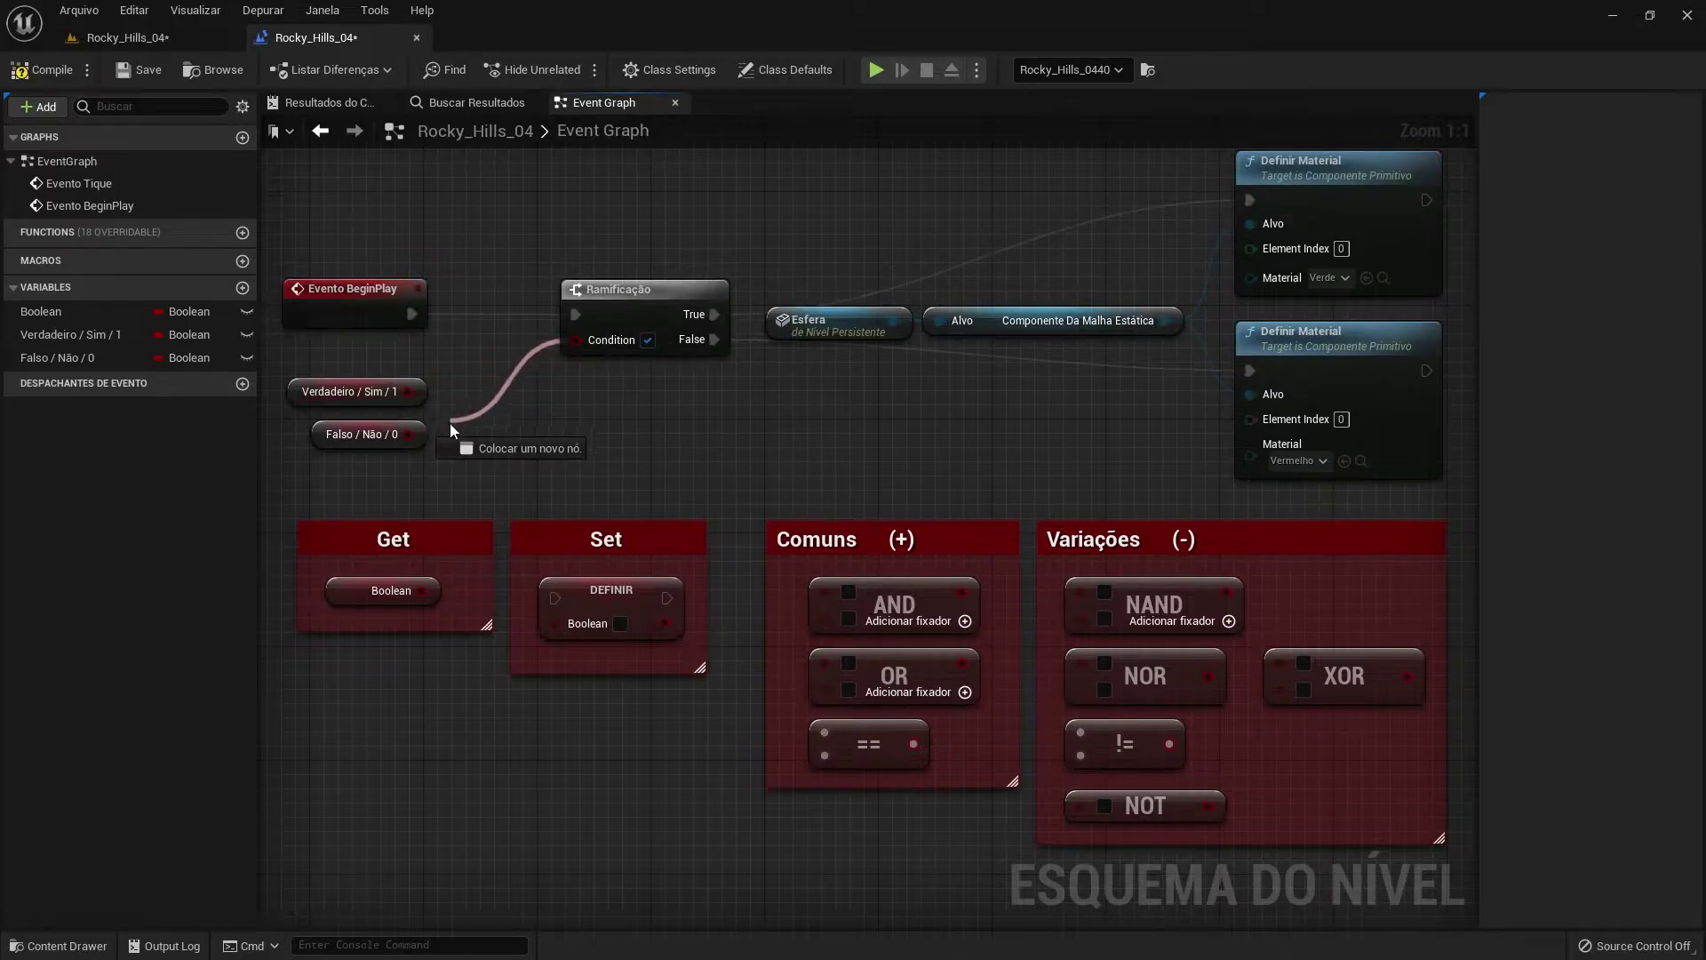
pyautogui.click(61, 79)
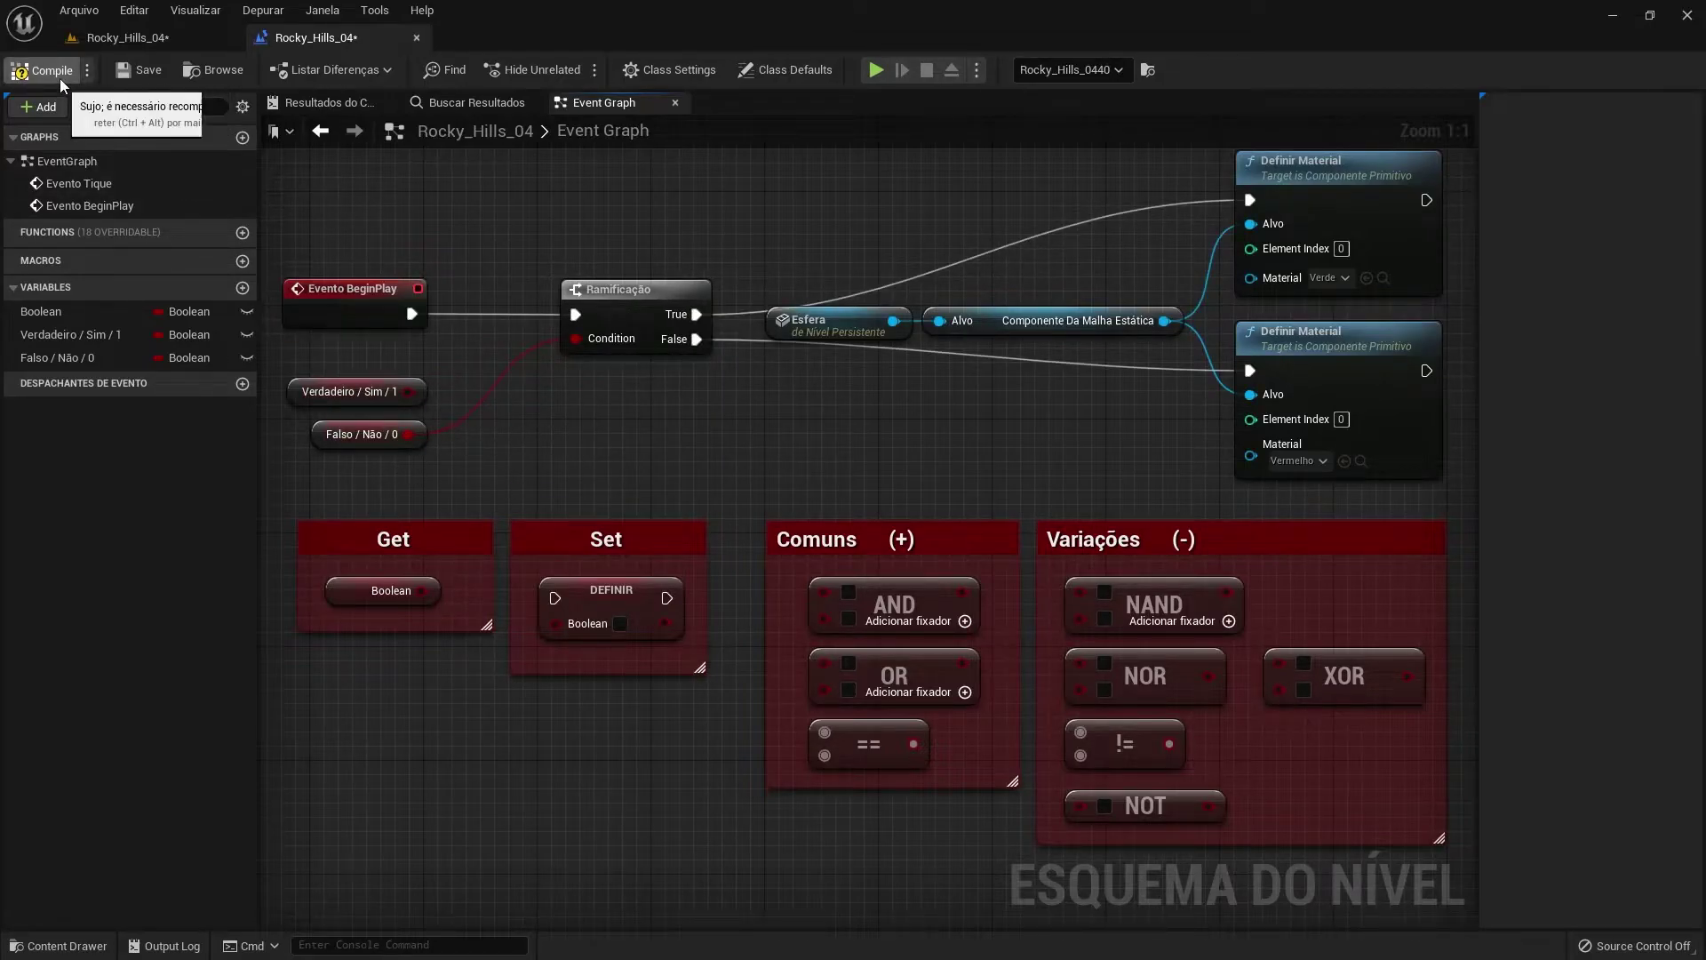
pyautogui.click(875, 71)
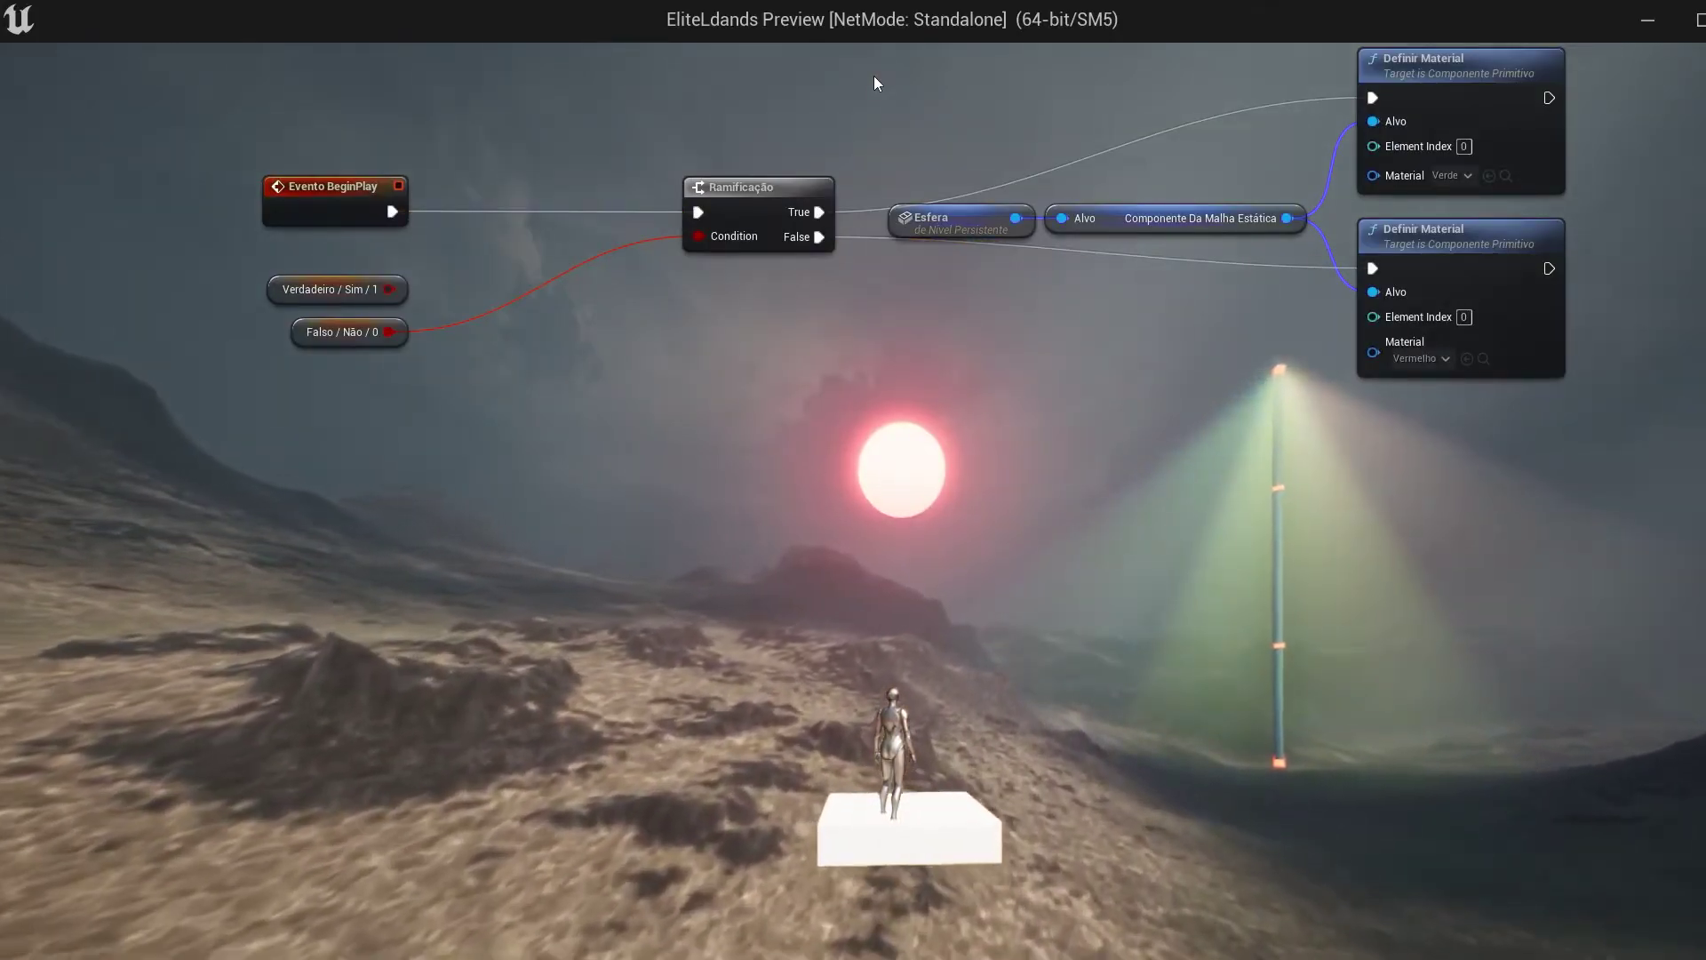
pyautogui.press('Escape')
pyautogui.hotkey('shift', 'F11')
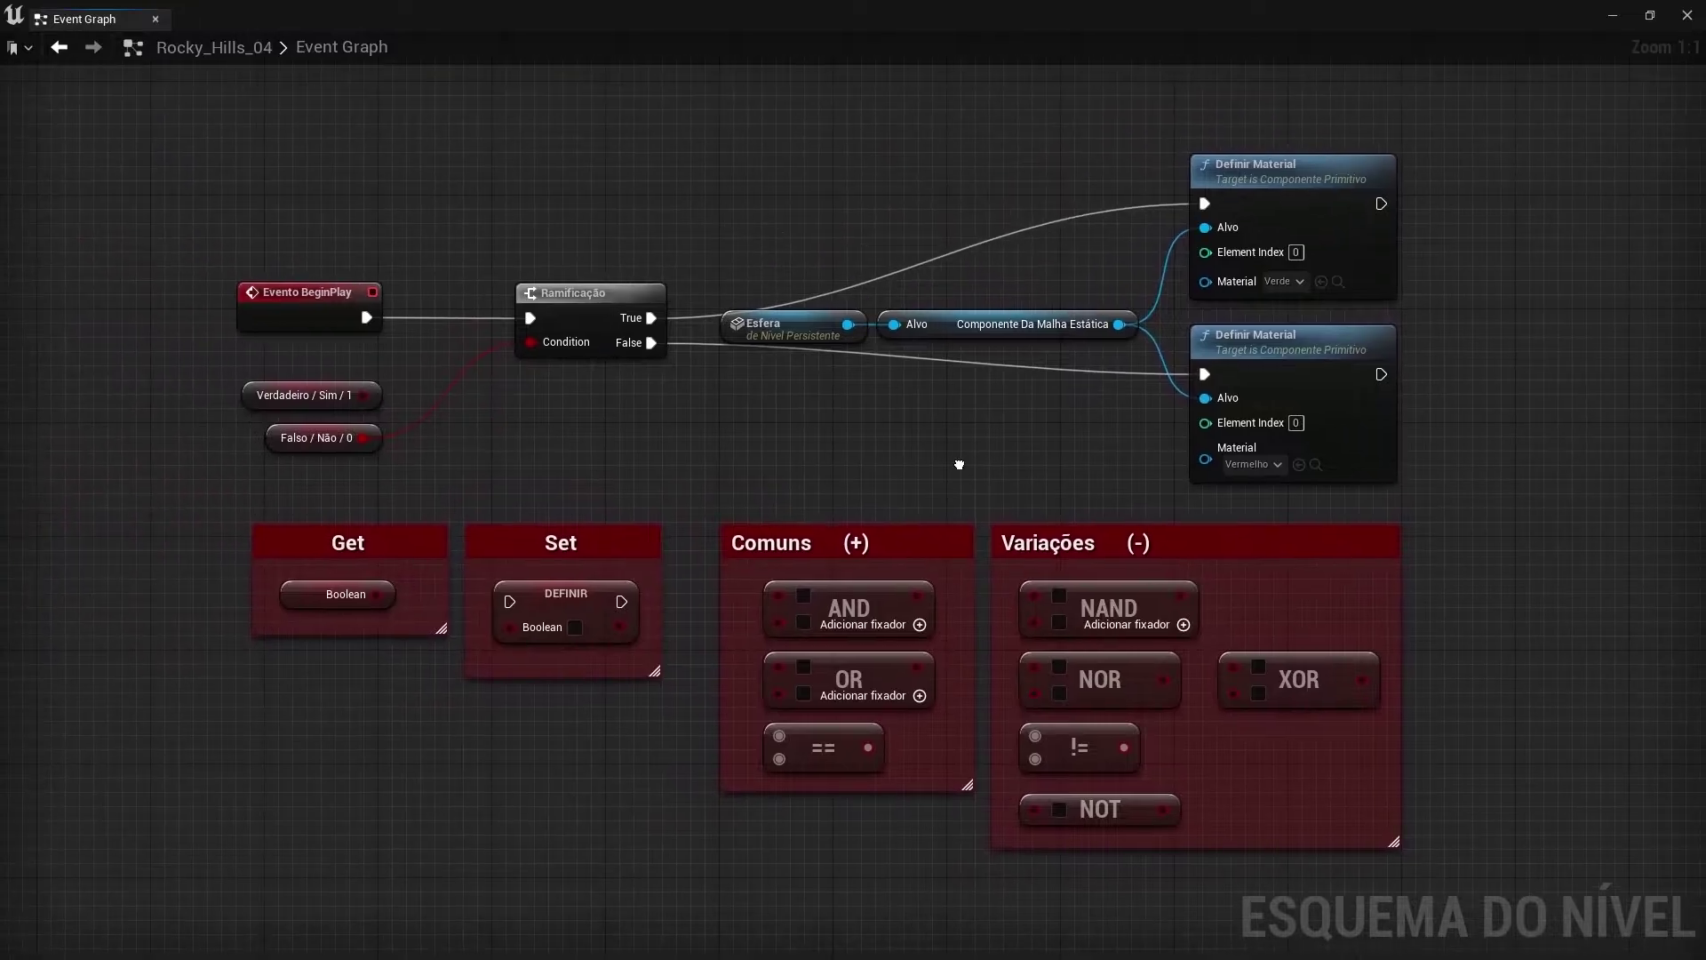
# Shift BeginPlay and the value nodes left and bring AND and NAND beside the branch.
pyautogui.scroll(1, 978, 472)
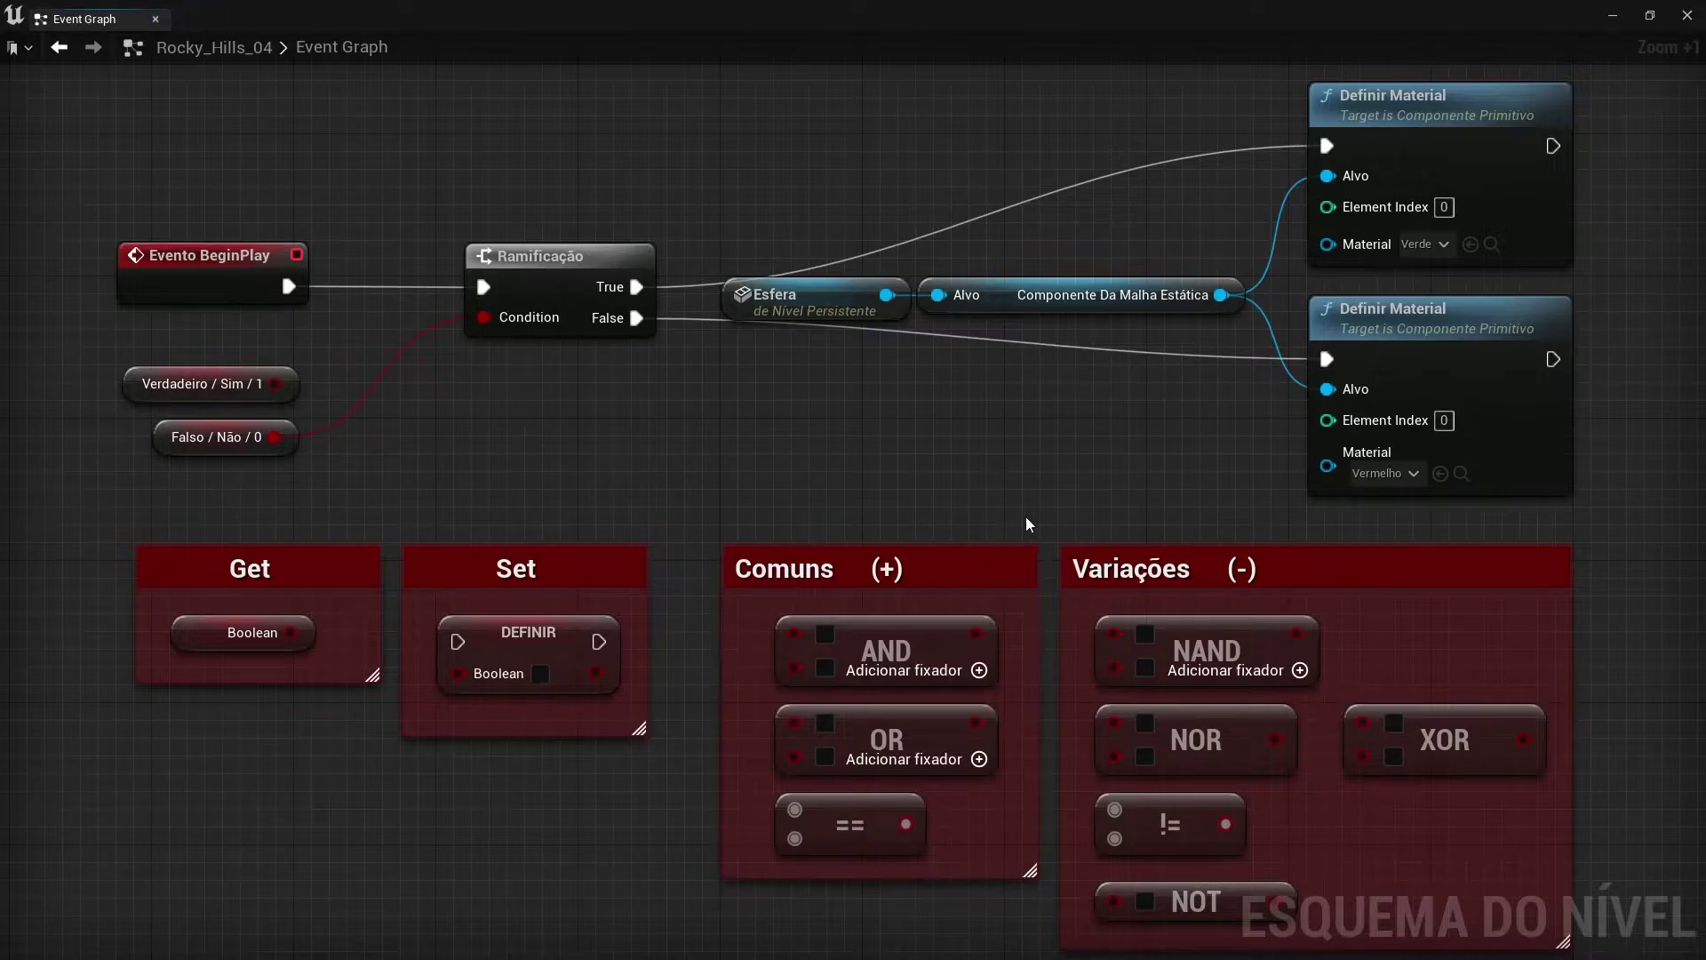
pyautogui.moveTo(1025, 516); pyautogui.dragTo(1148, 512, button='right')
pyautogui.moveTo(471, 473)
pyautogui.mouseDown()
pyautogui.moveTo(364, 262)
pyautogui.moveTo(189, 262)
pyautogui.mouseUp()
pyautogui.click(1304, 621)
pyautogui.keyDown('shift'); pyautogui.click(1037, 645); pyautogui.keyUp('shift')
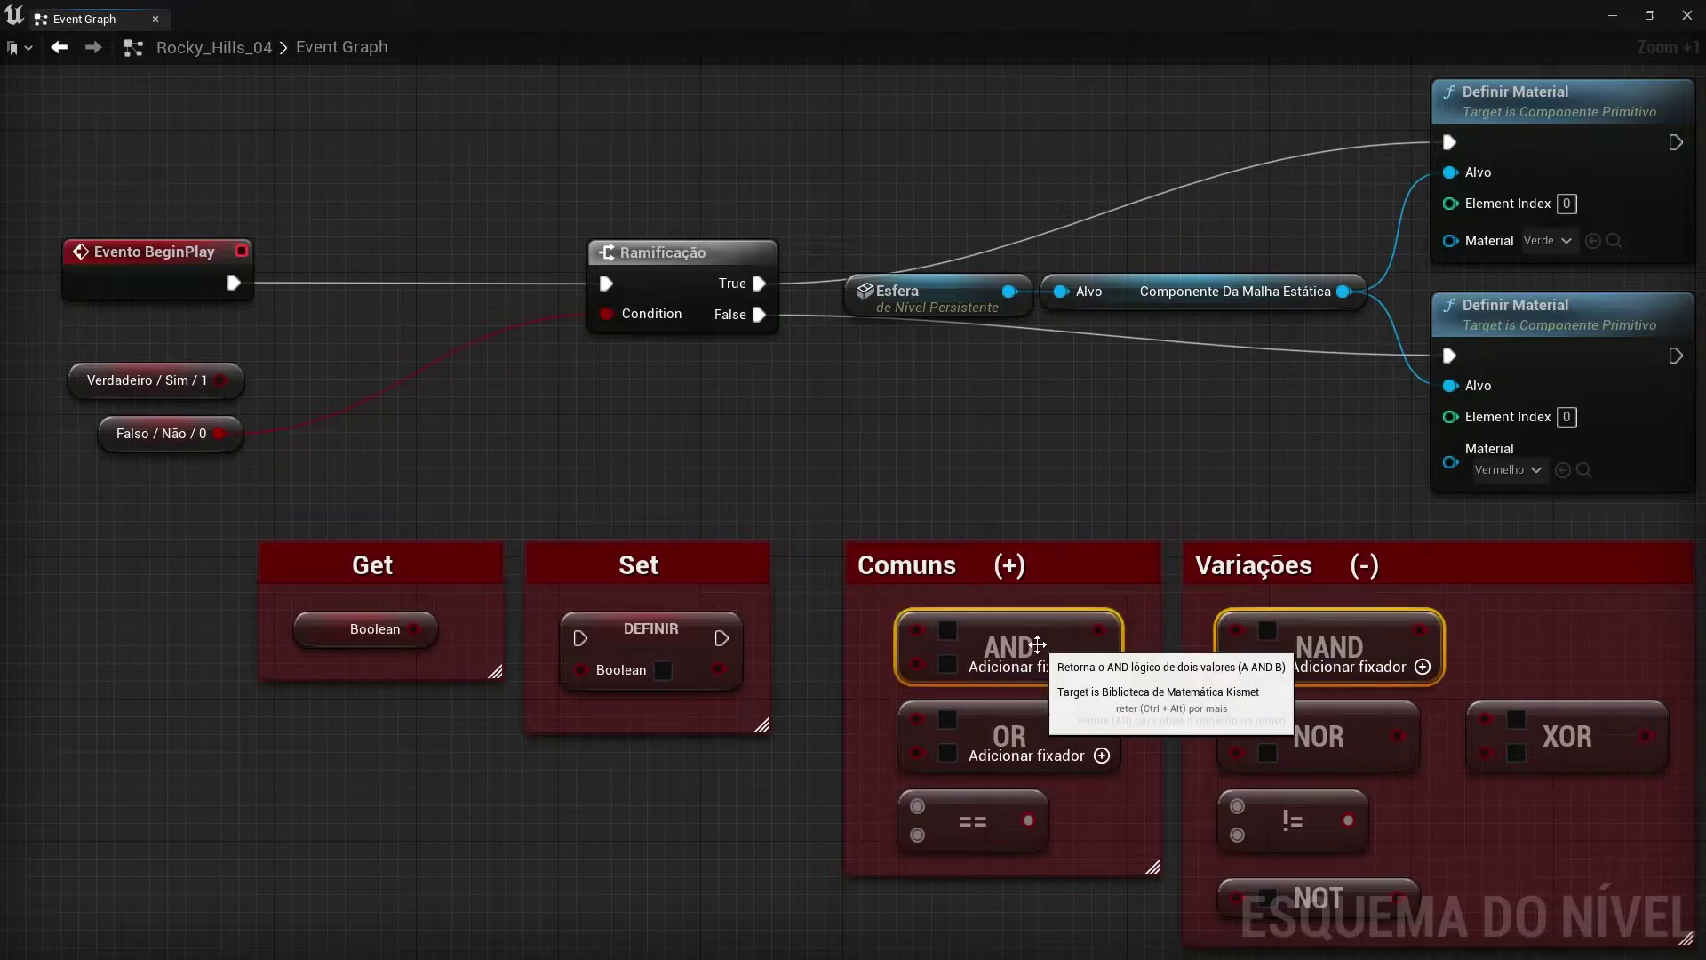
pyautogui.moveTo(1314, 647); pyautogui.dragTo(727, 398)
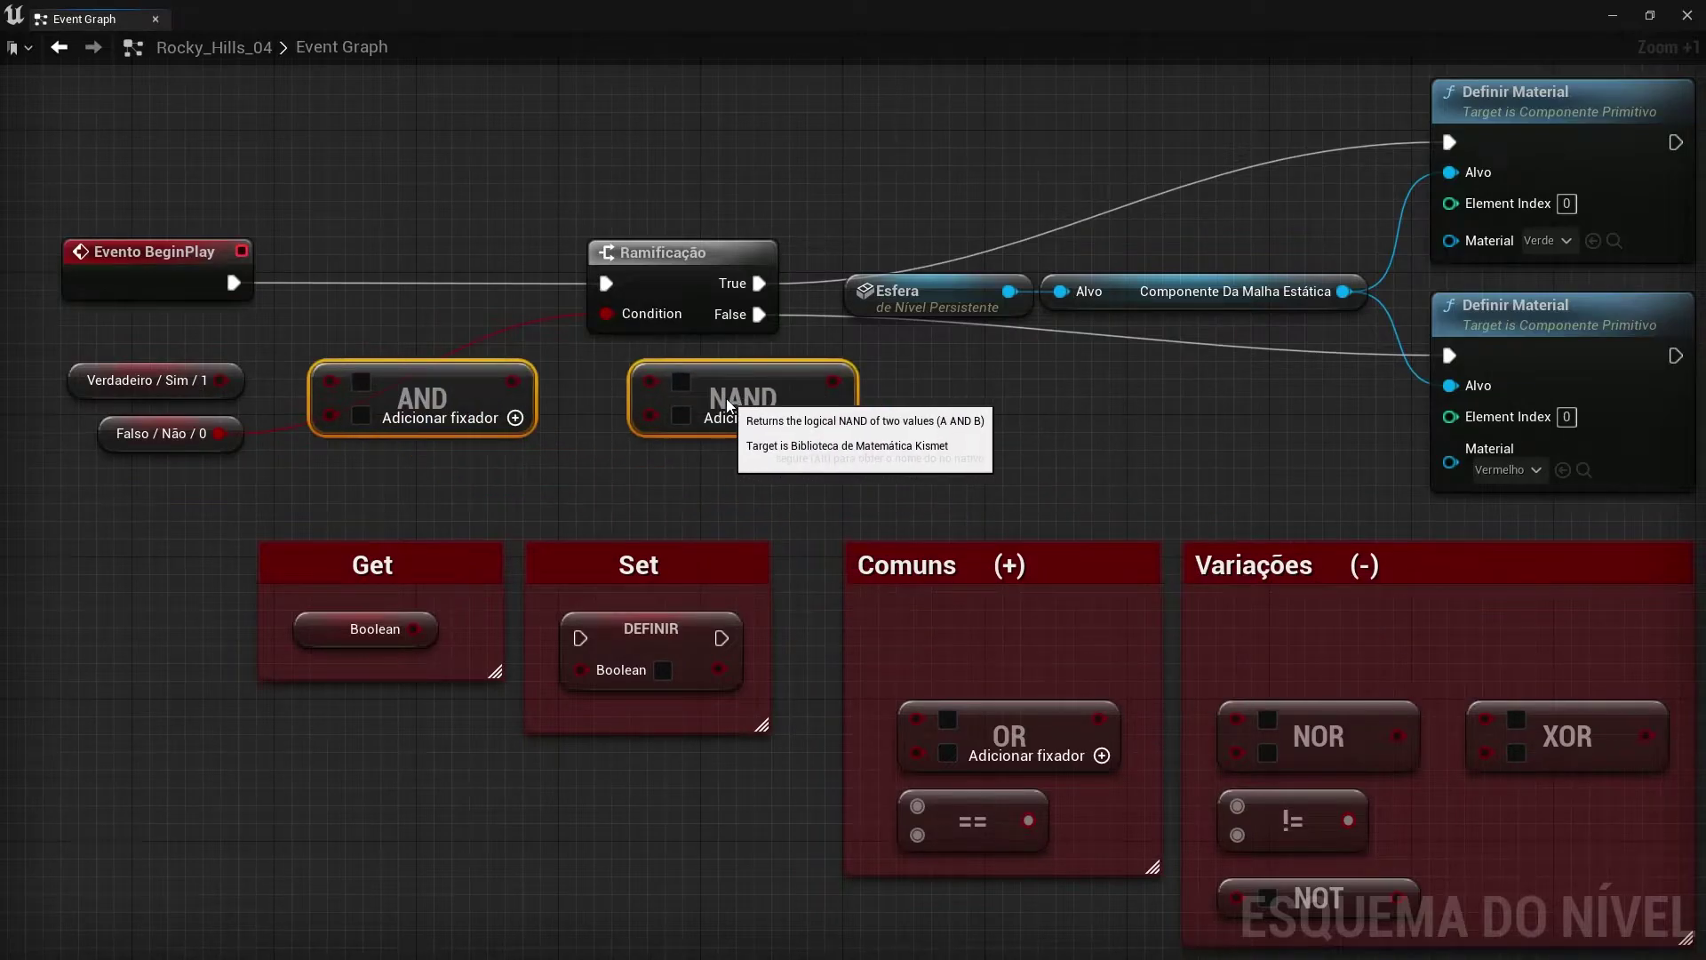
pyautogui.click(583, 464)
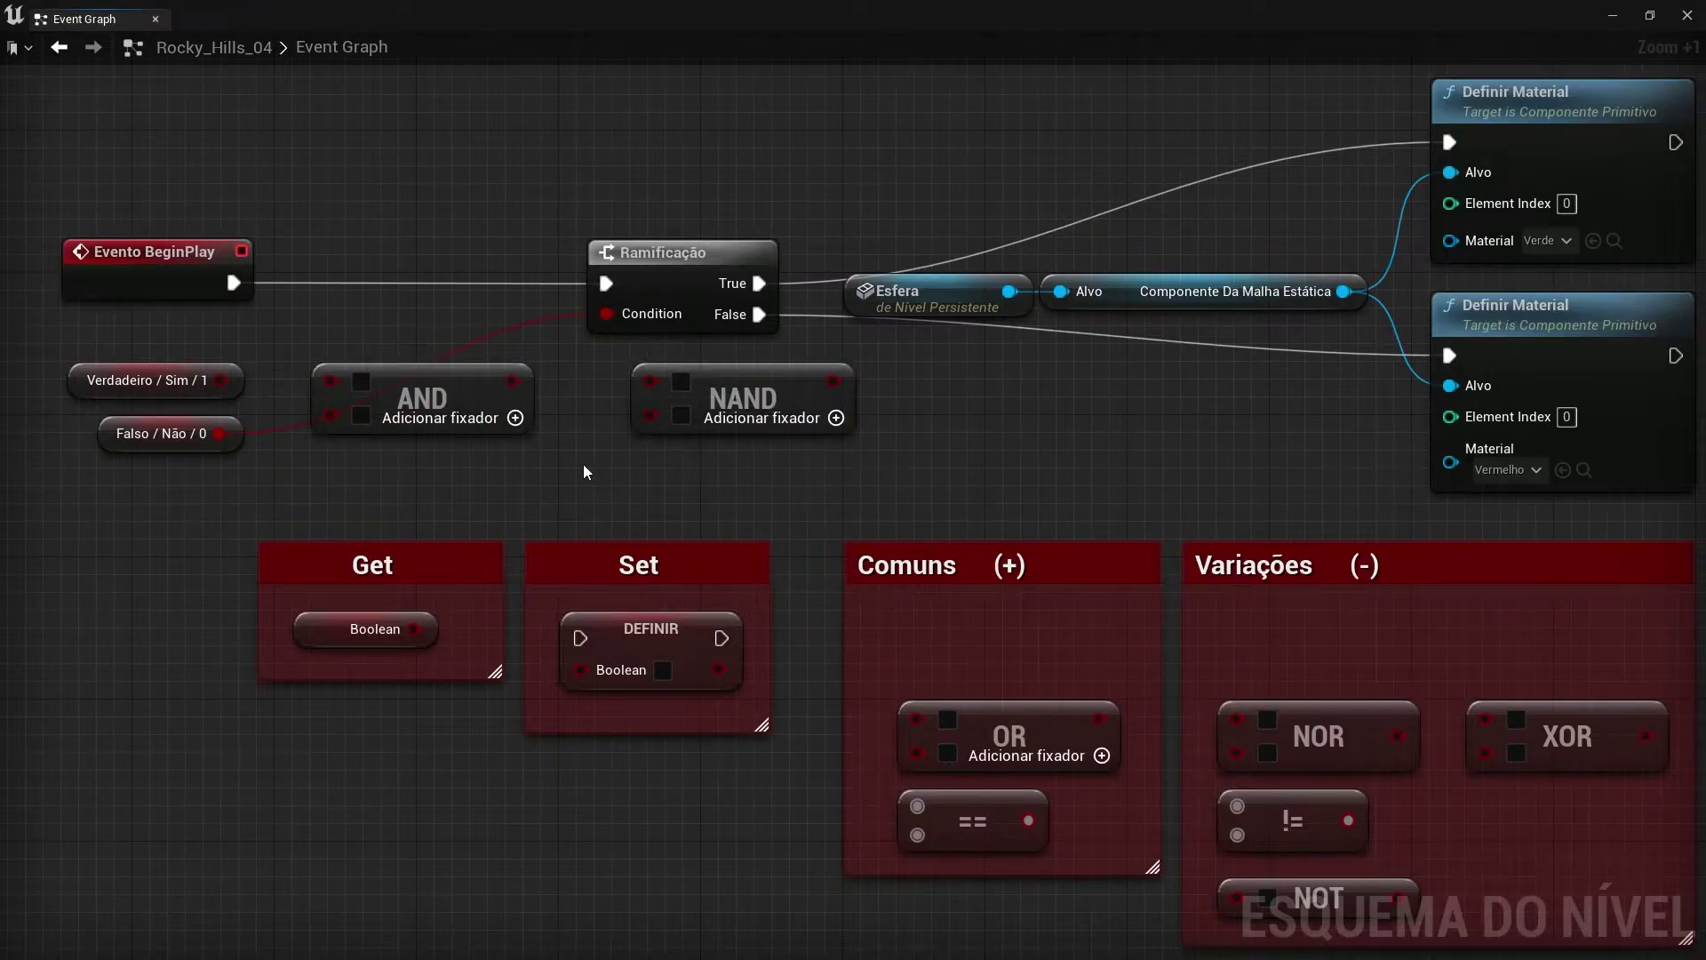
# Wire AND into the branch condition with four inputs fed from the True and False values.
pyautogui.keyDown('ctrl'); pyautogui.moveTo(218, 433); pyautogui.dragTo(512, 382); pyautogui.keyUp('ctrl')
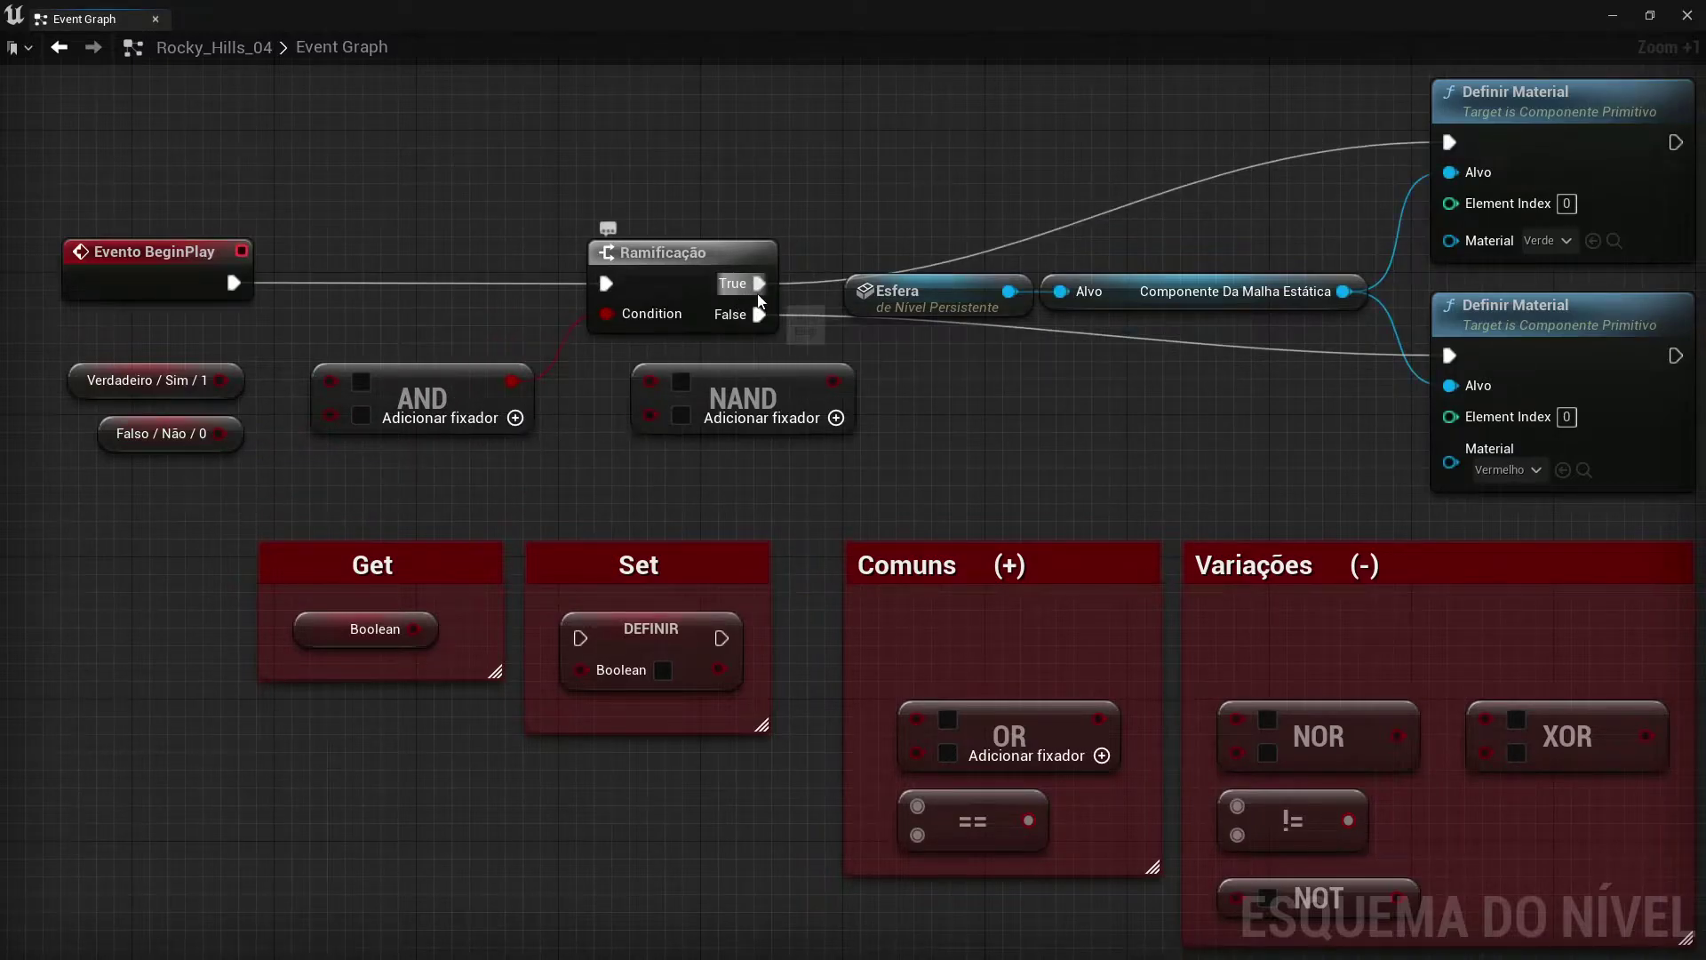
pyautogui.click(360, 382)
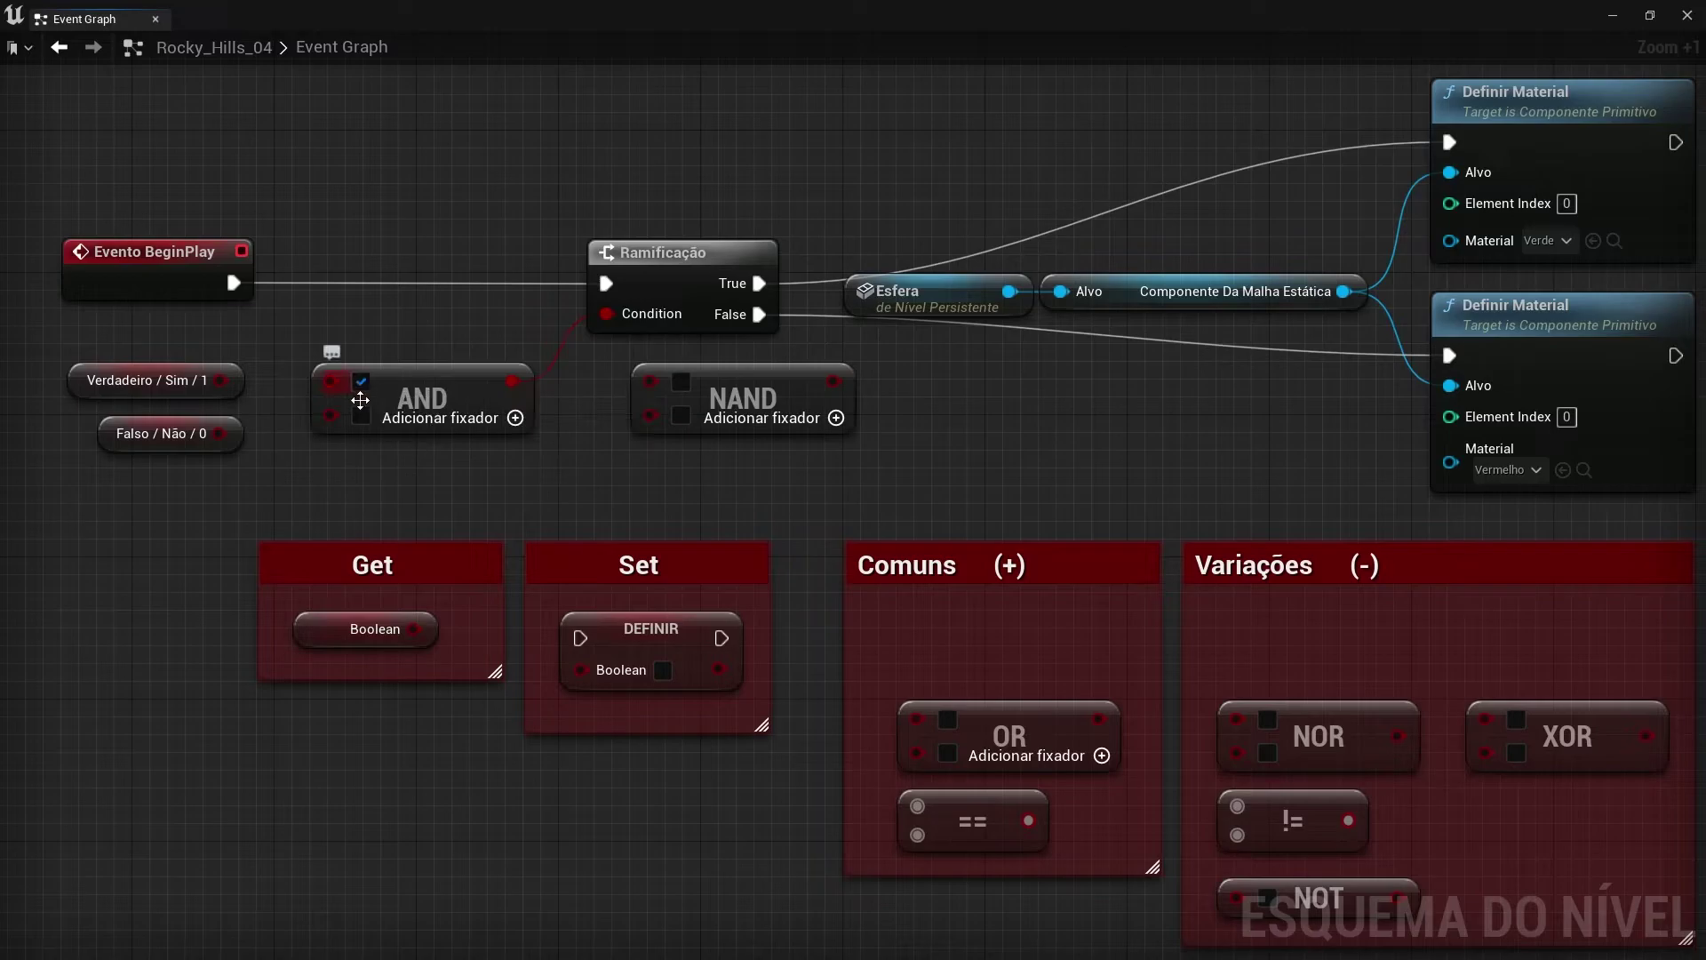
pyautogui.click(361, 415)
pyautogui.click(515, 427)
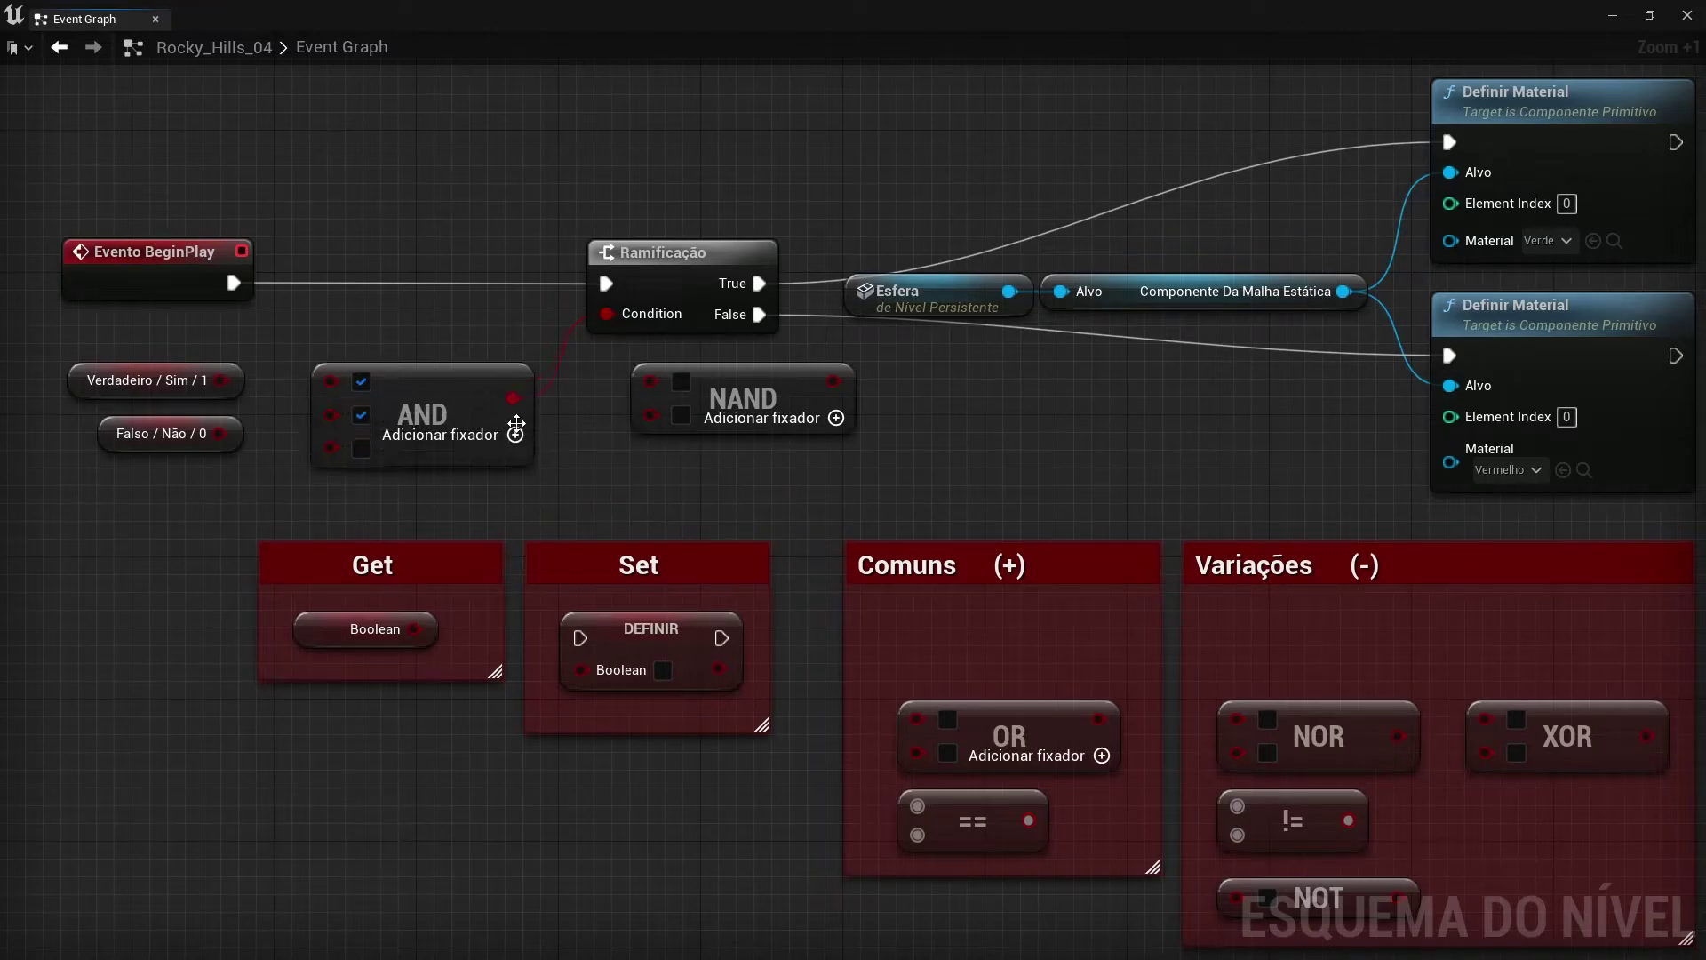
pyautogui.click(515, 435)
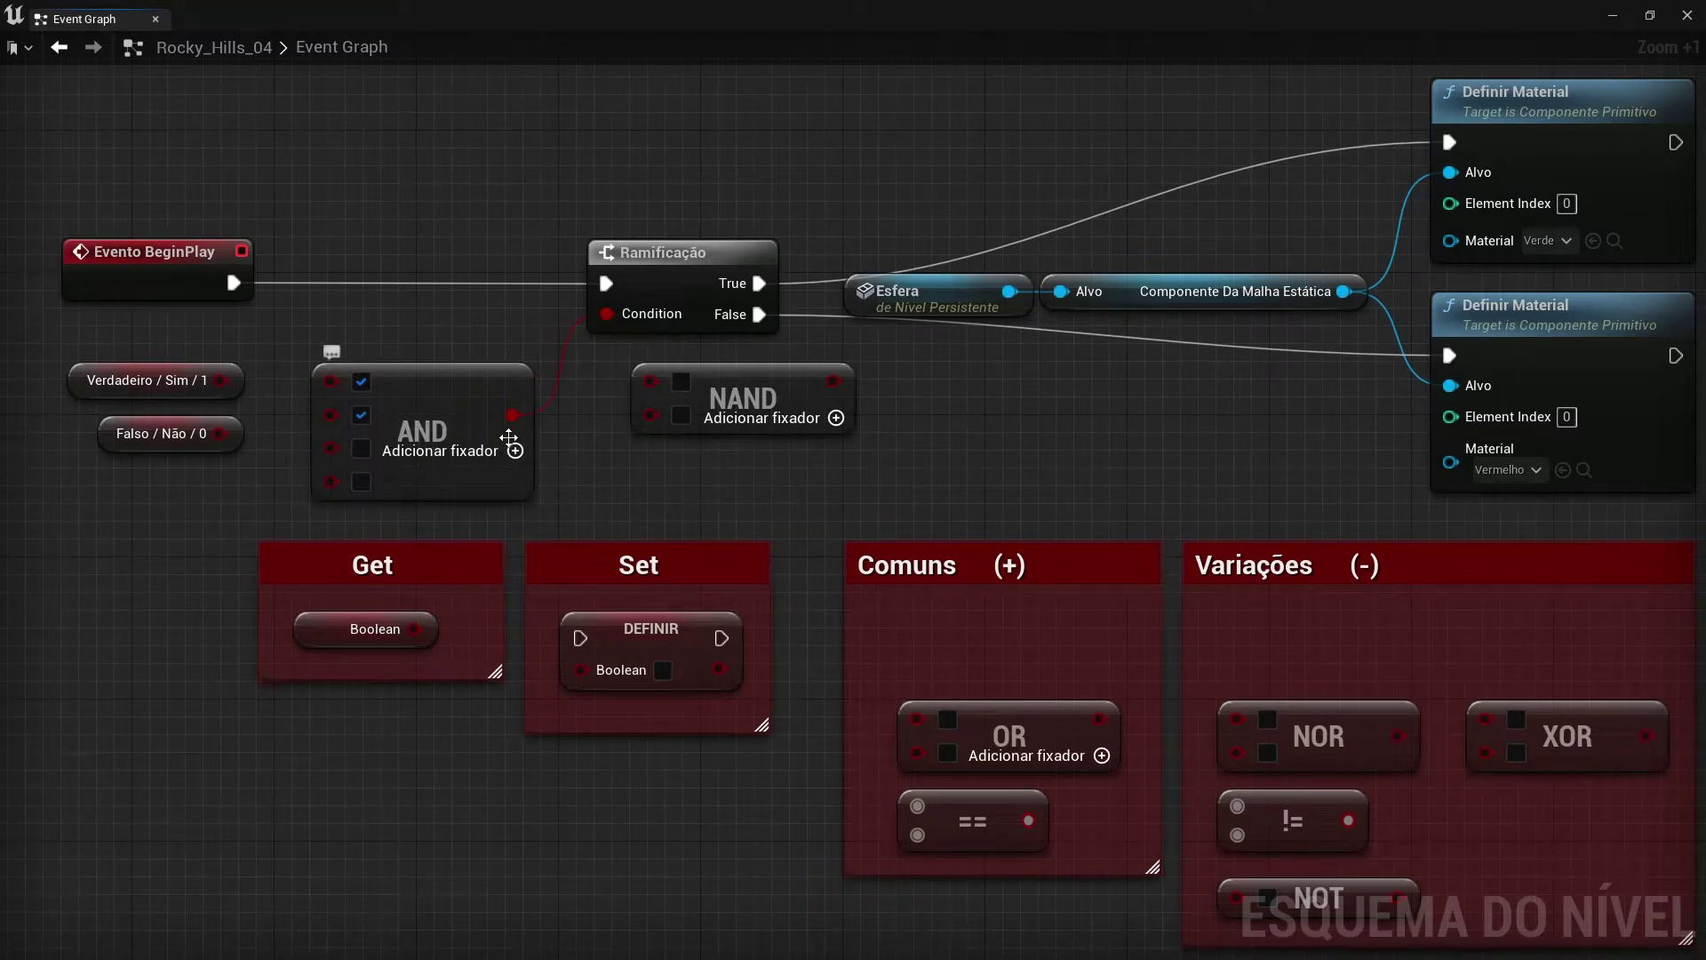
pyautogui.moveTo(219, 380)
pyautogui.mouseDown()
pyautogui.moveTo(335, 476)
pyautogui.moveTo(219, 380)
pyautogui.mouseUp()
pyautogui.moveTo(331, 417); pyautogui.dragTo(220, 380)
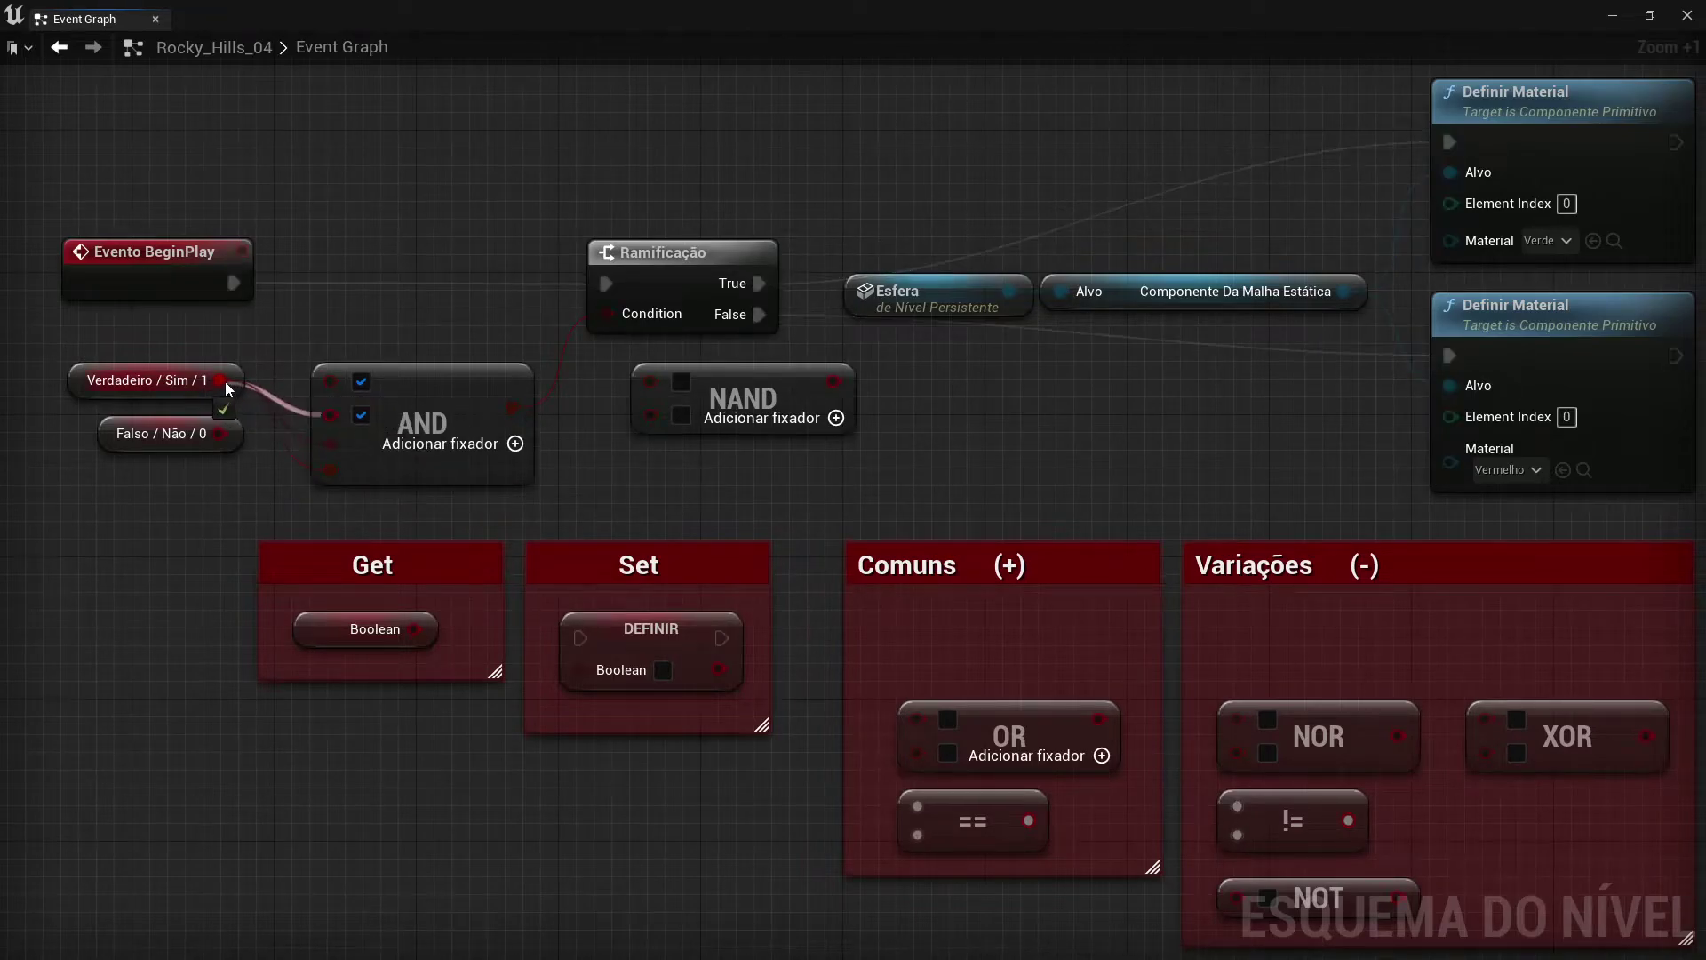
pyautogui.moveTo(331, 382); pyautogui.dragTo(220, 380)
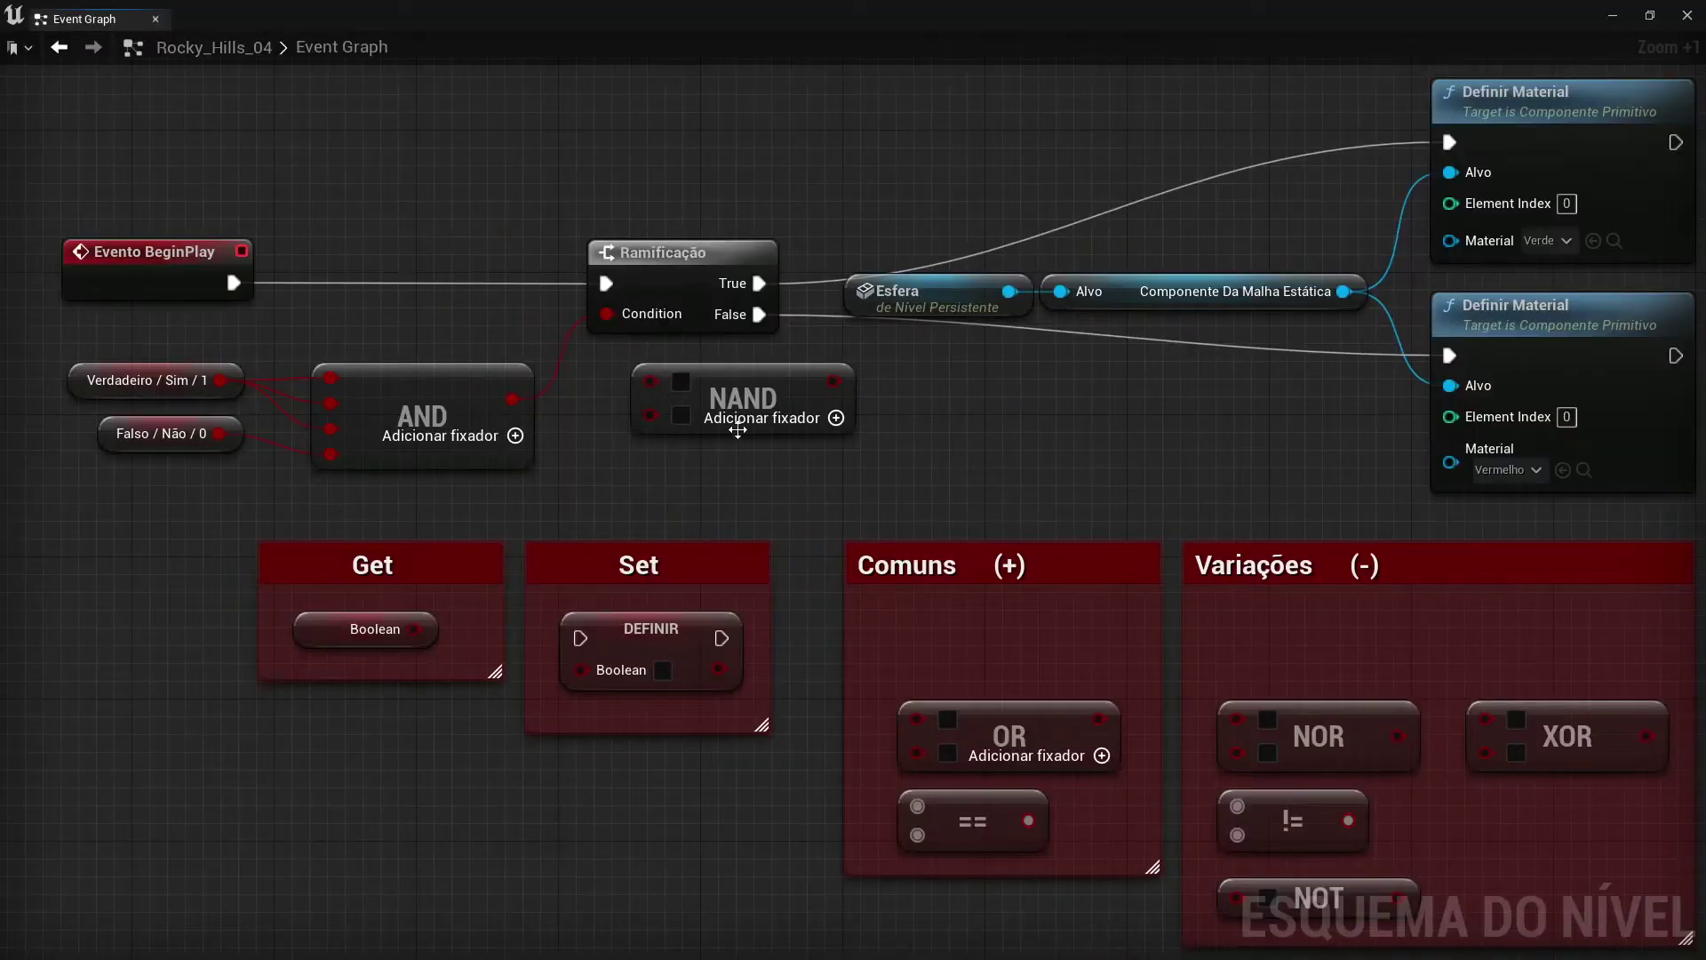
pyautogui.click(782, 381)
pyautogui.moveTo(834, 382); pyautogui.dragTo(900, 377)
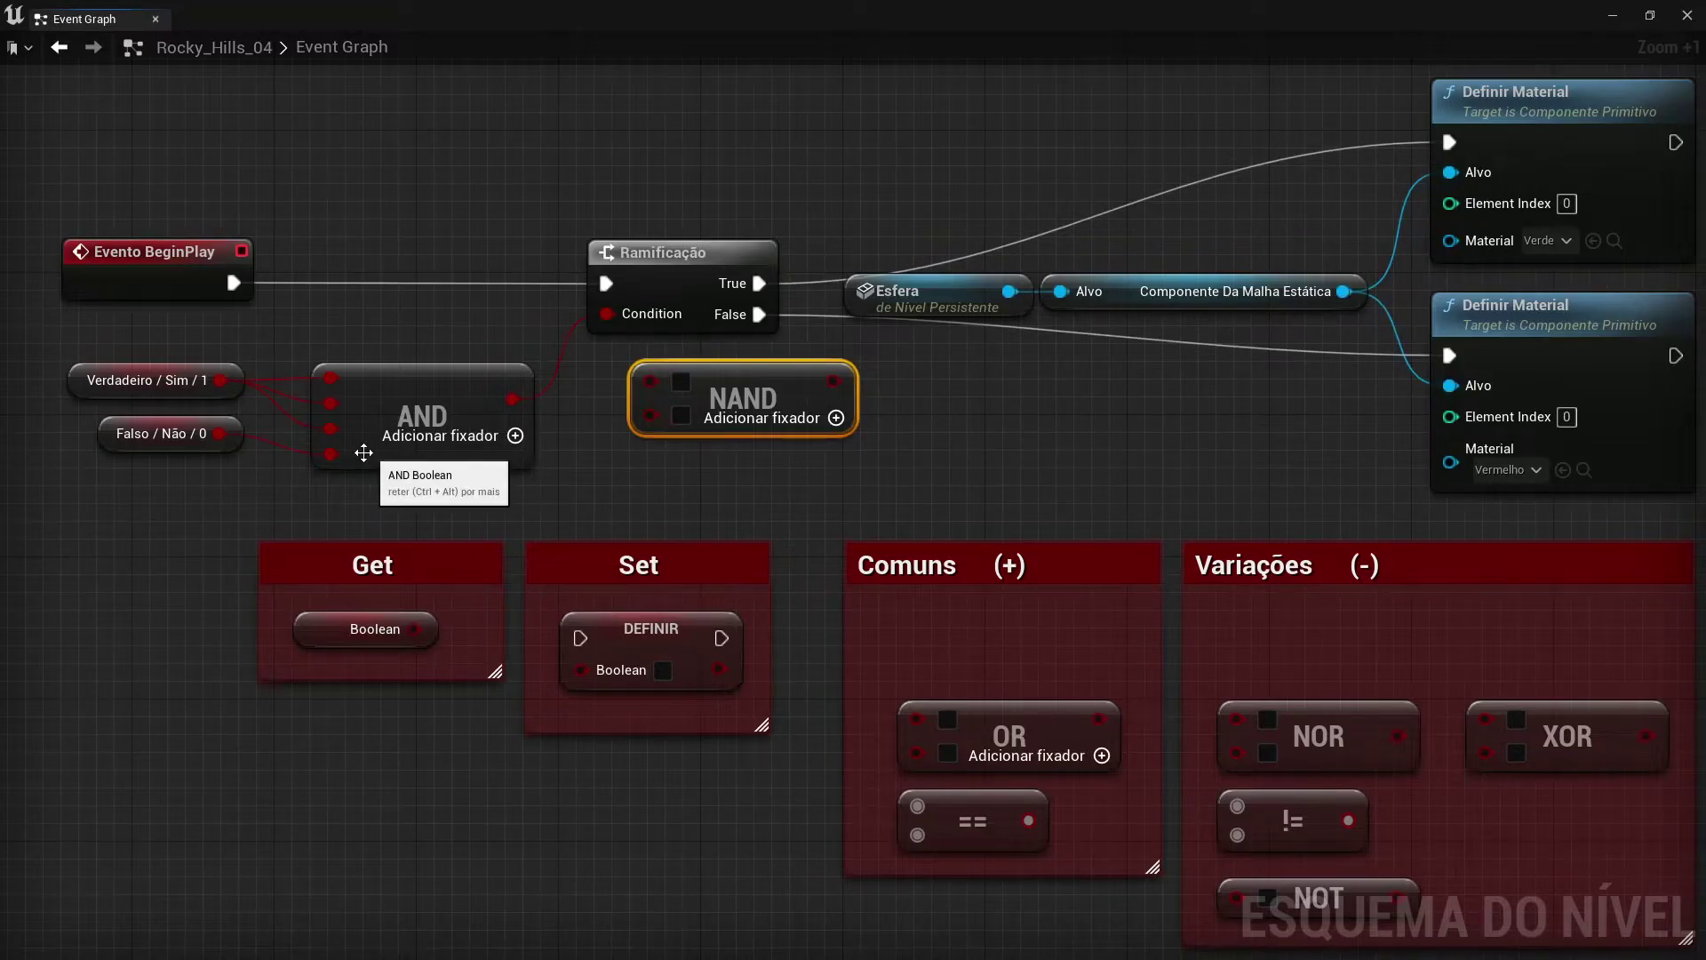
# Break all the AND node's links and remove its extra input pins.
pyautogui.keyDown('alt'); pyautogui.click(334, 456); pyautogui.keyUp('alt')
pyautogui.keyDown('alt'); pyautogui.click(331, 378); pyautogui.keyUp('alt')
pyautogui.keyDown('alt'); pyautogui.click(330, 403); pyautogui.keyUp('alt')
pyautogui.keyDown('alt'); pyautogui.click(331, 428); pyautogui.keyUp('alt')
pyautogui.keyDown('alt'); pyautogui.click(513, 403); pyautogui.keyUp('alt')
pyautogui.click(343, 449)
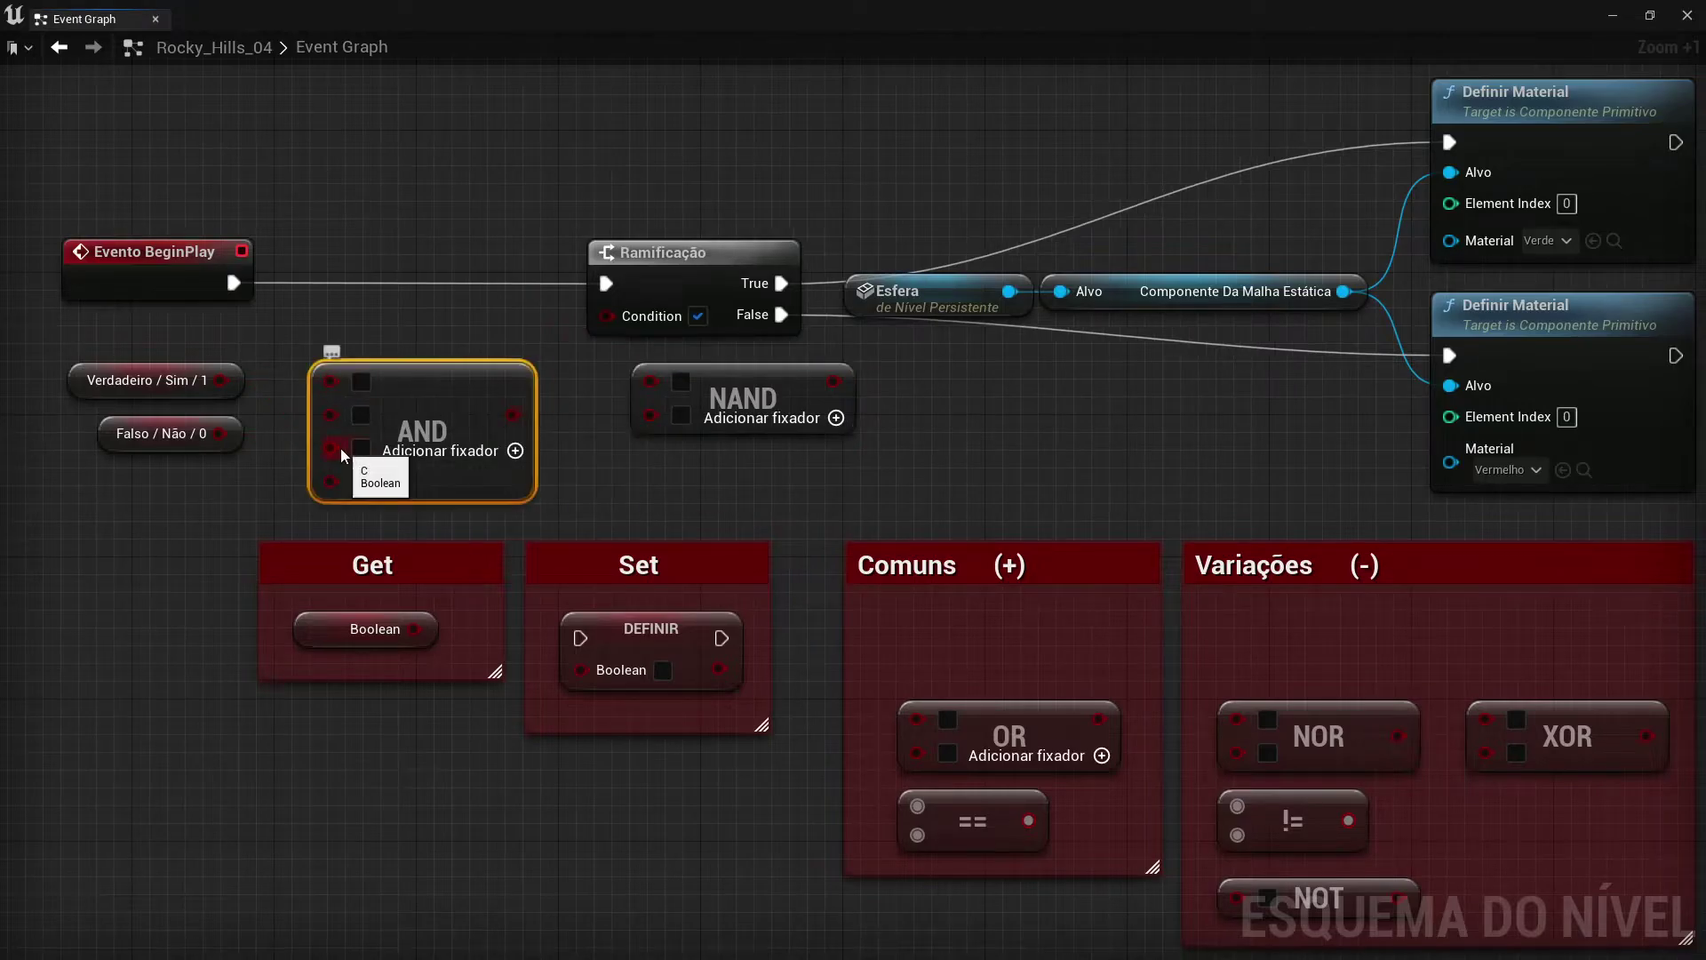
pyautogui.rightClick(342, 457)
pyautogui.click(409, 627)
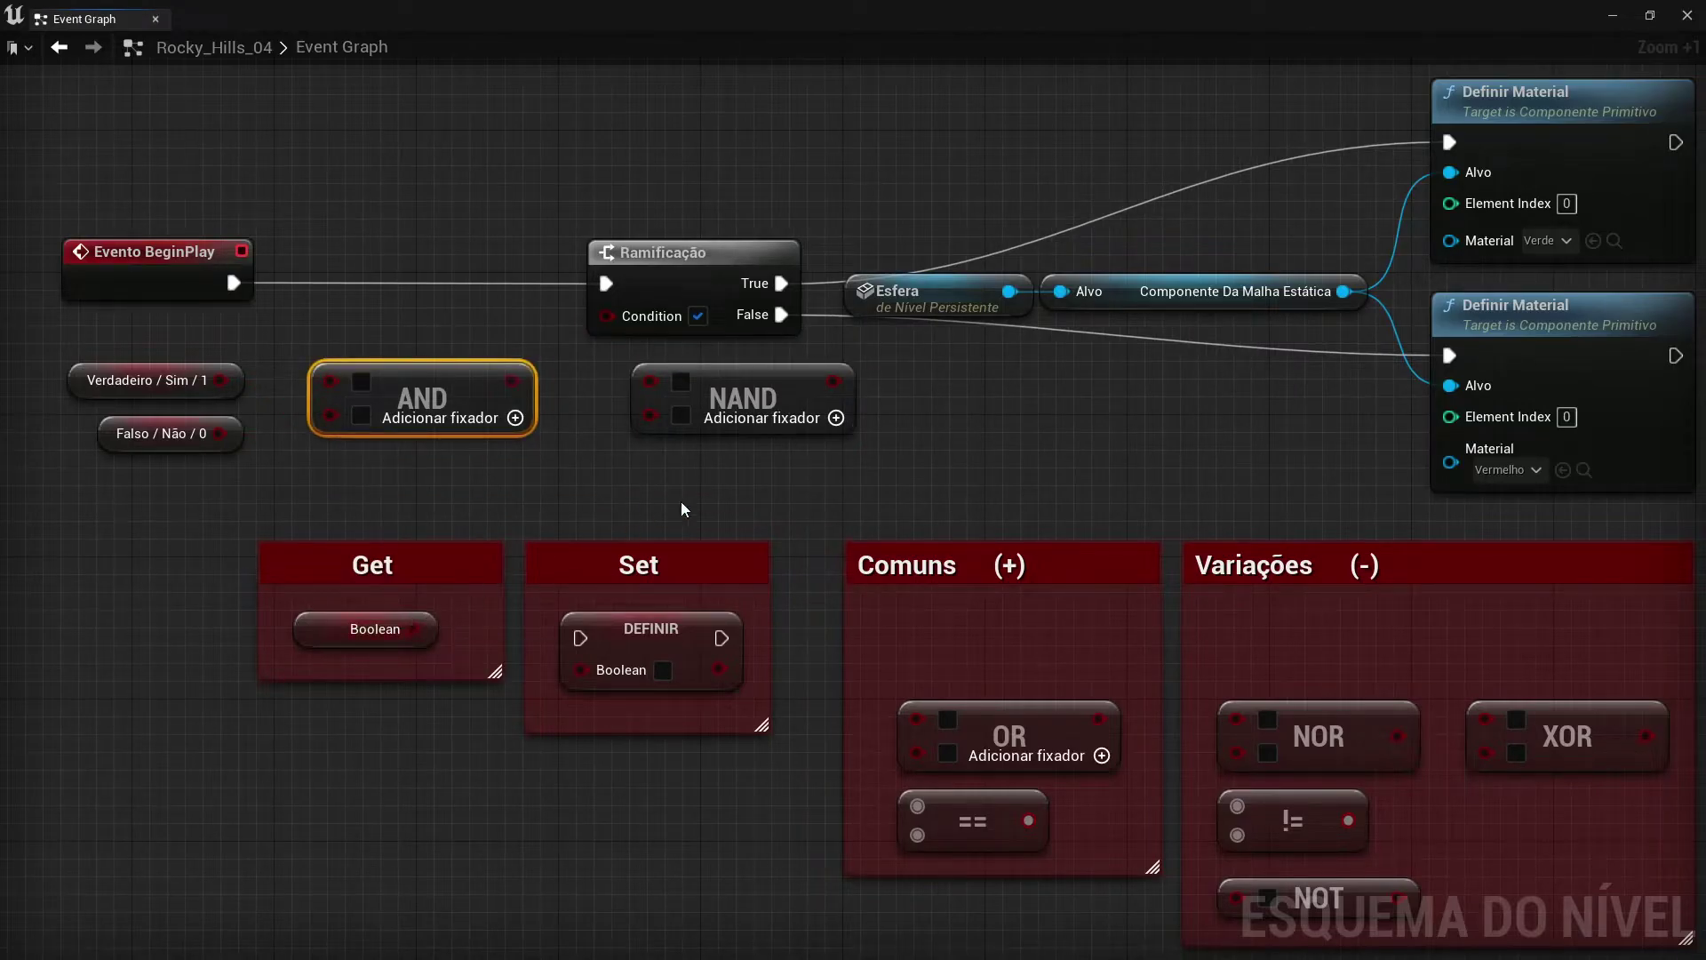
# Return AND and NAND to their boxes and bring OR, NOR and XOR beside the branch.
pyautogui.moveTo(681, 509)
pyautogui.mouseDown()
pyautogui.moveTo(465, 373)
pyautogui.moveTo(1052, 627)
pyautogui.mouseUp()
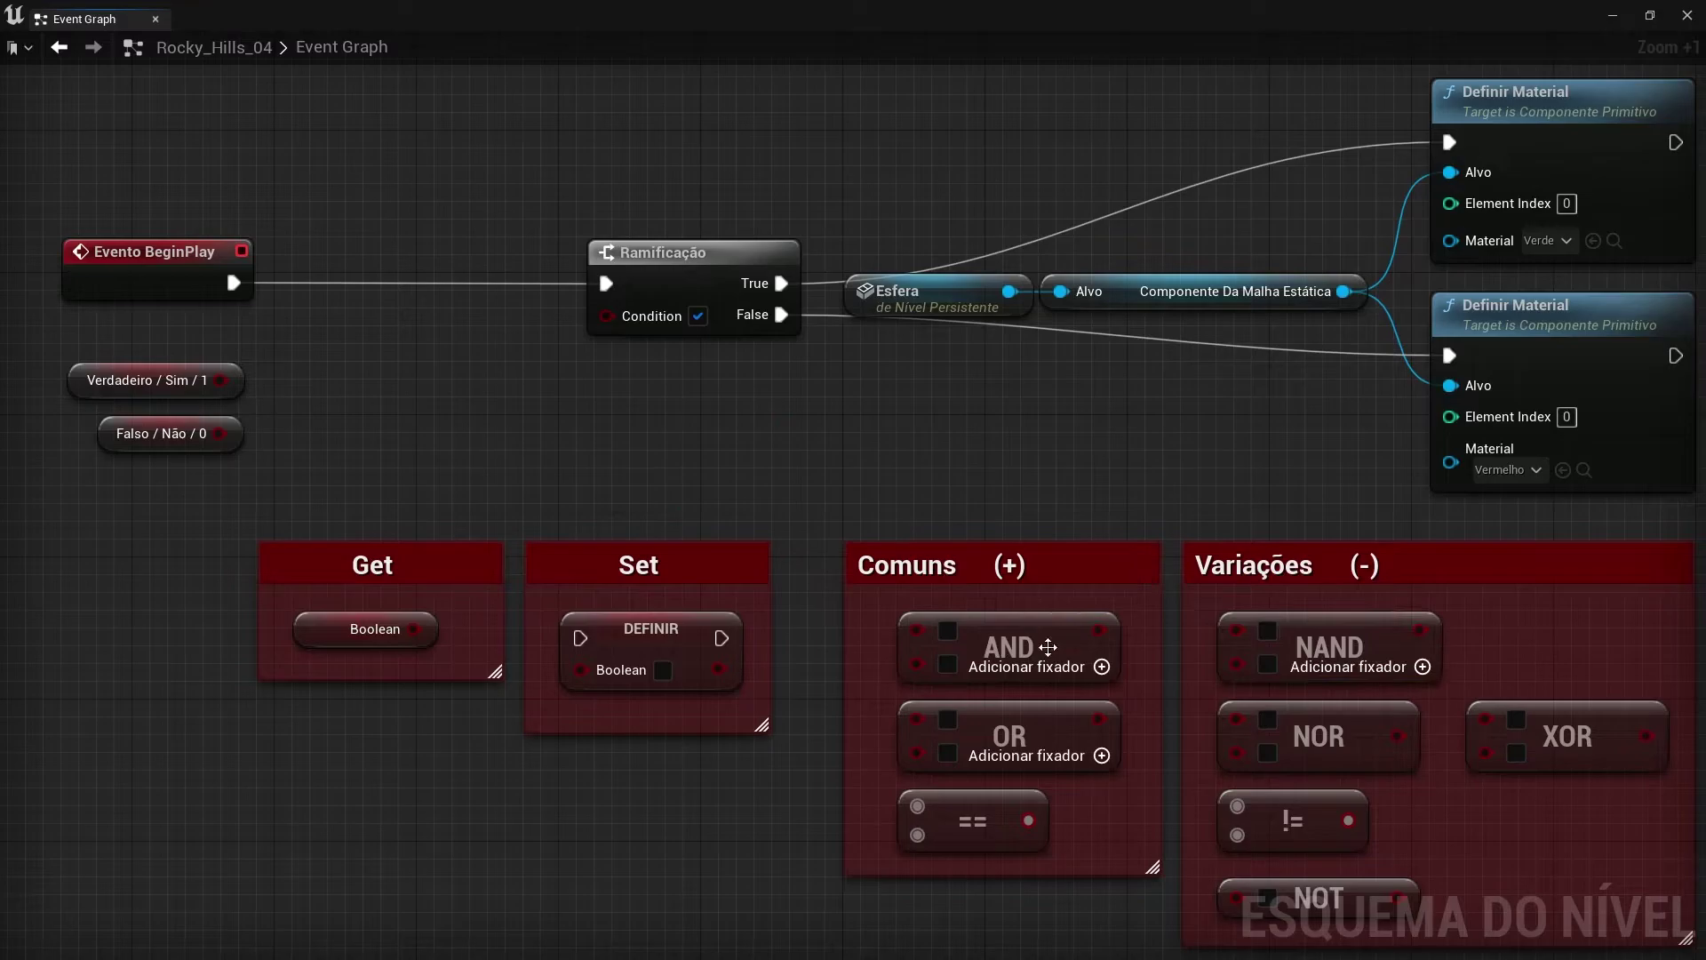
pyautogui.click(1018, 745)
pyautogui.keyDown('ctrl'); pyautogui.click(1319, 736); pyautogui.keyUp('ctrl')
pyautogui.keyDown('ctrl'); pyautogui.click(1568, 736); pyautogui.keyUp('ctrl')
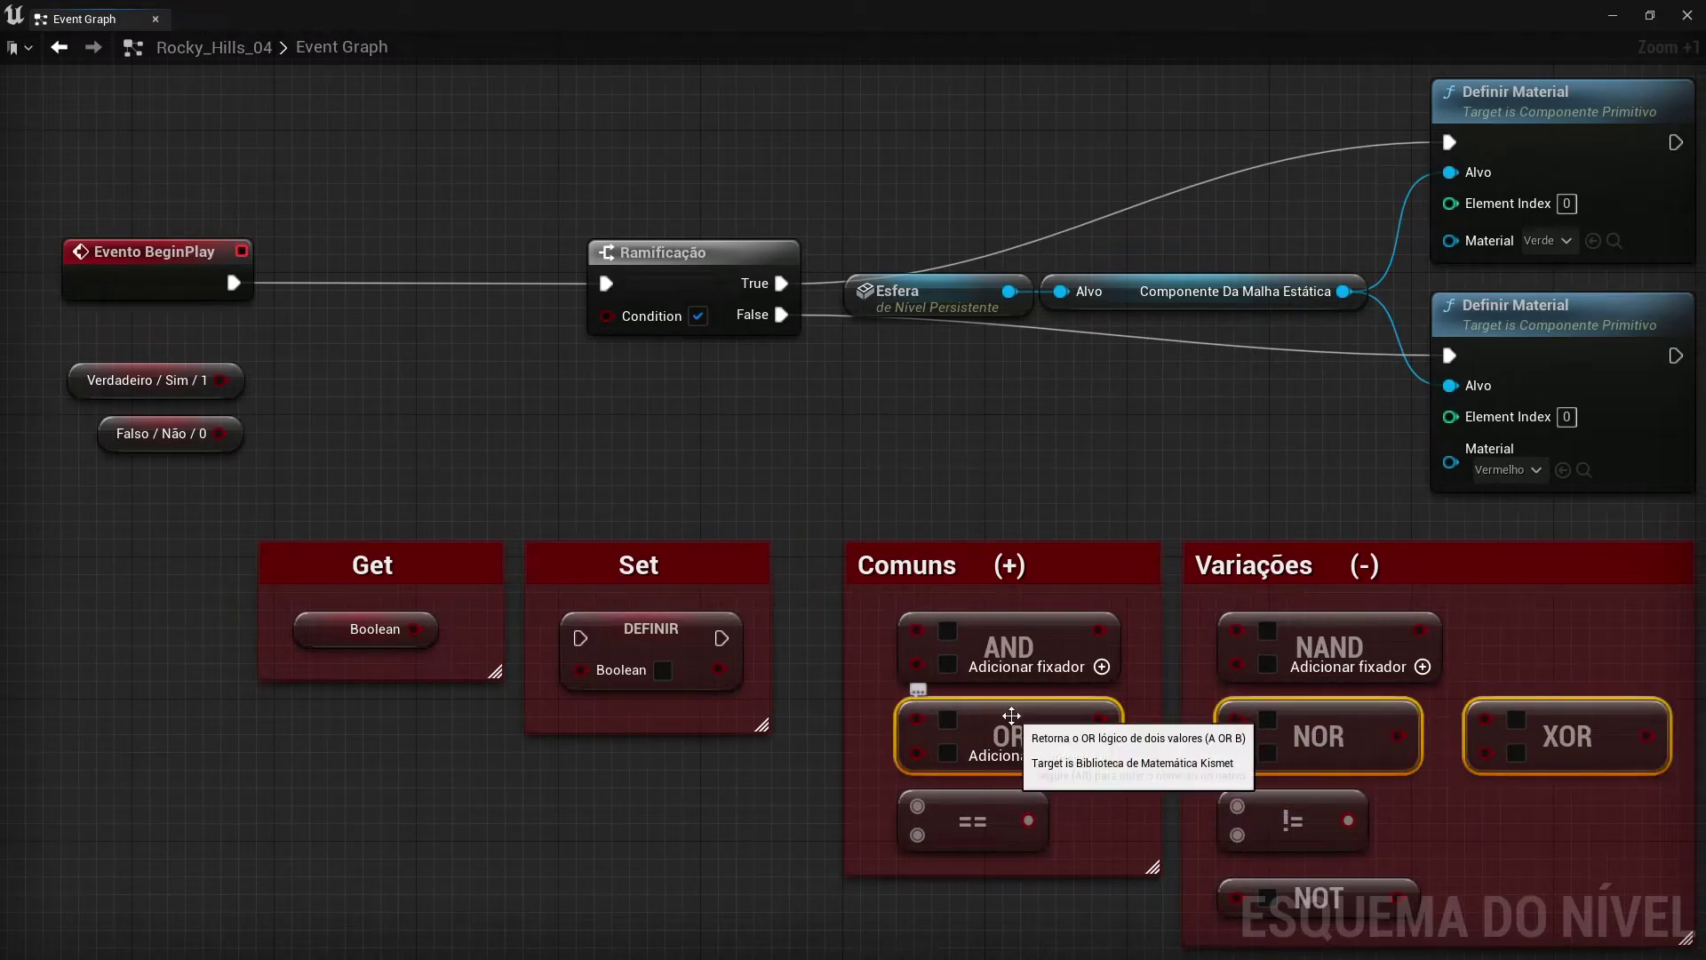
pyautogui.moveTo(1011, 715); pyautogui.dragTo(423, 377)
pyautogui.click(617, 467)
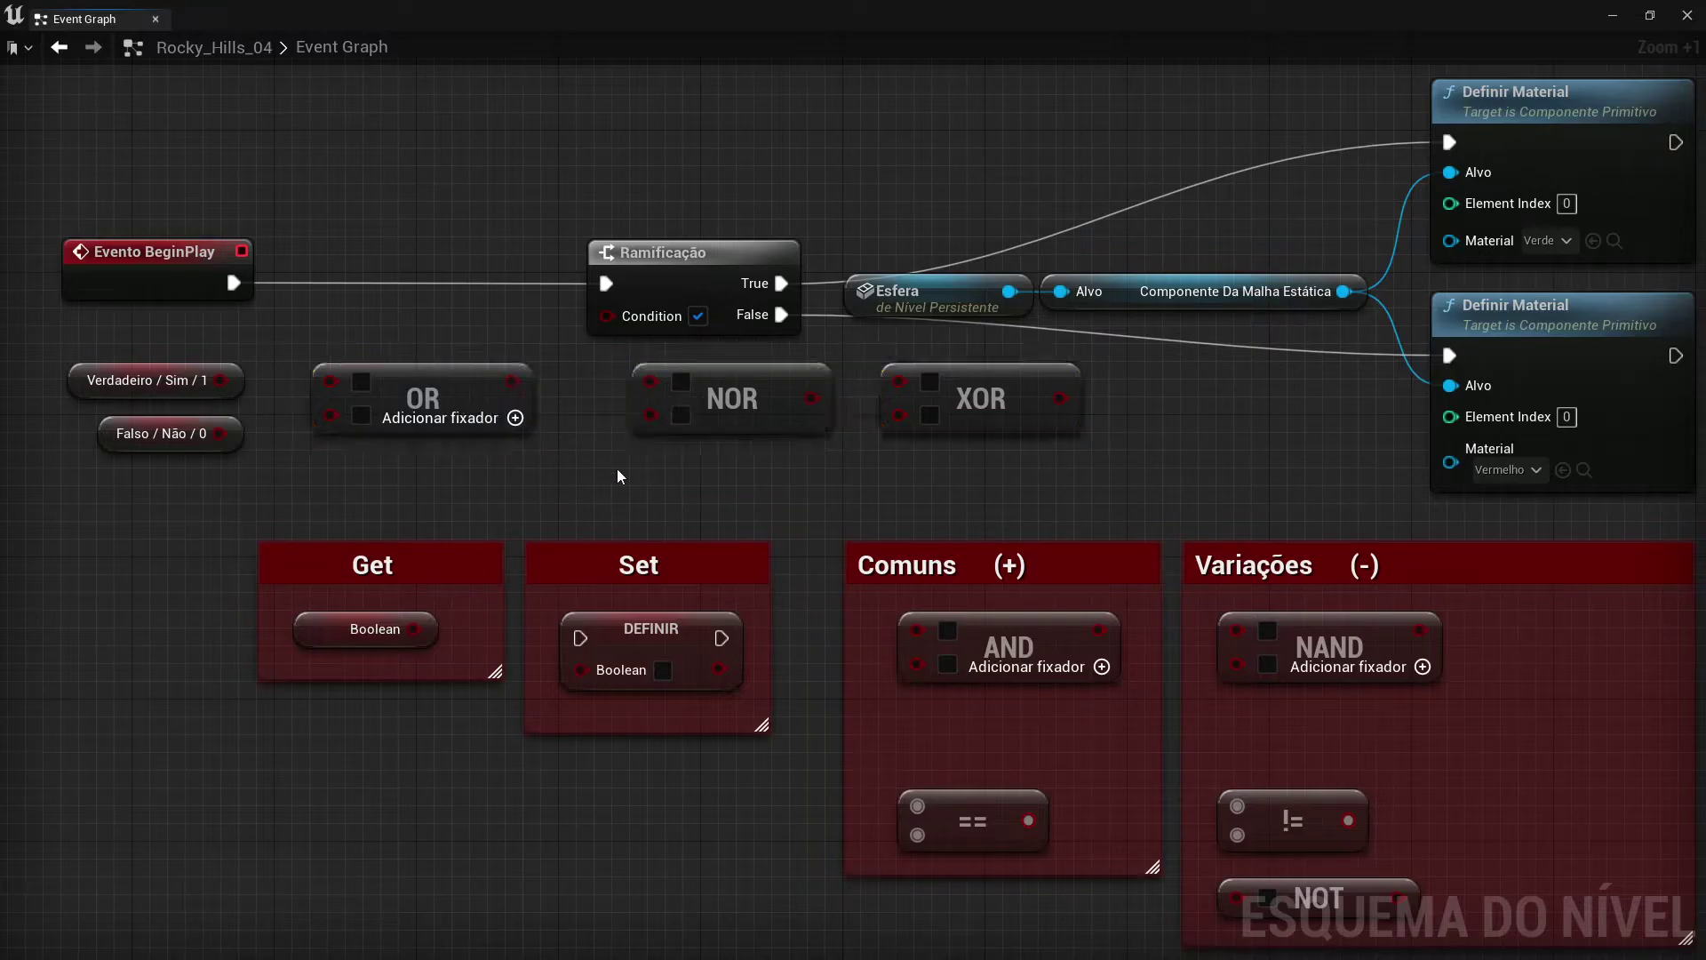
# Give OR a third input, wire True and False values into it, and connect OR to the condition.
pyautogui.click(516, 417)
pyautogui.moveTo(220, 433); pyautogui.dragTo(338, 453)
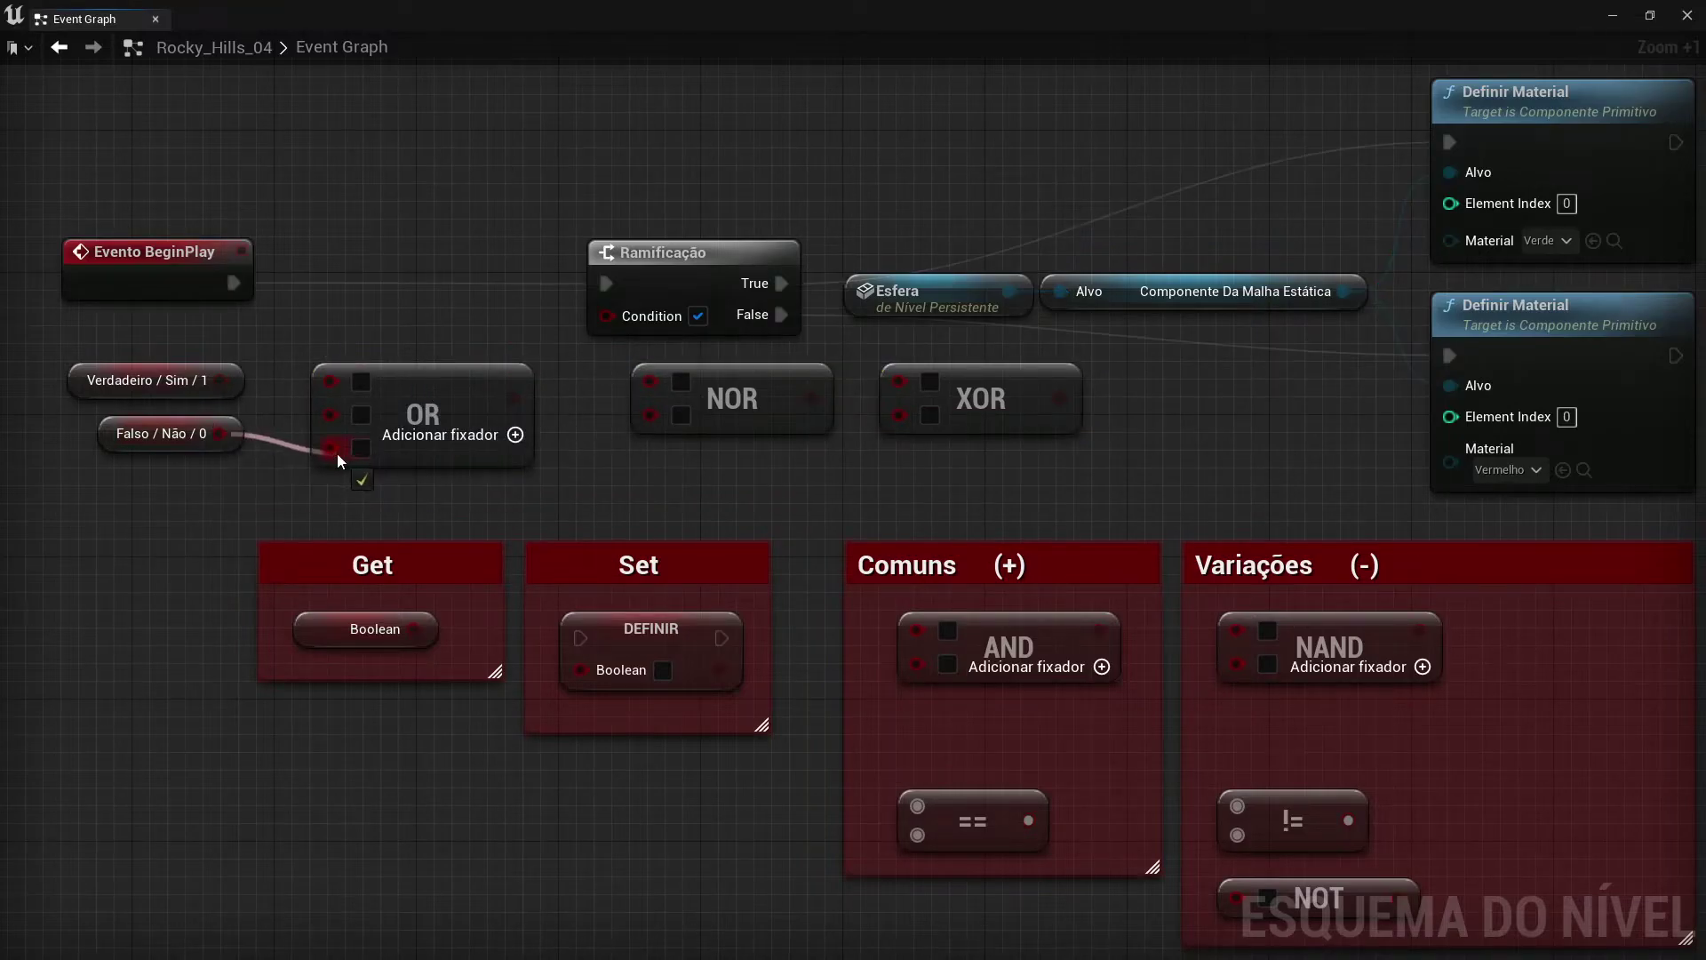
pyautogui.moveTo(220, 379)
pyautogui.mouseDown()
pyautogui.moveTo(330, 414)
pyautogui.moveTo(330, 379)
pyautogui.mouseUp()
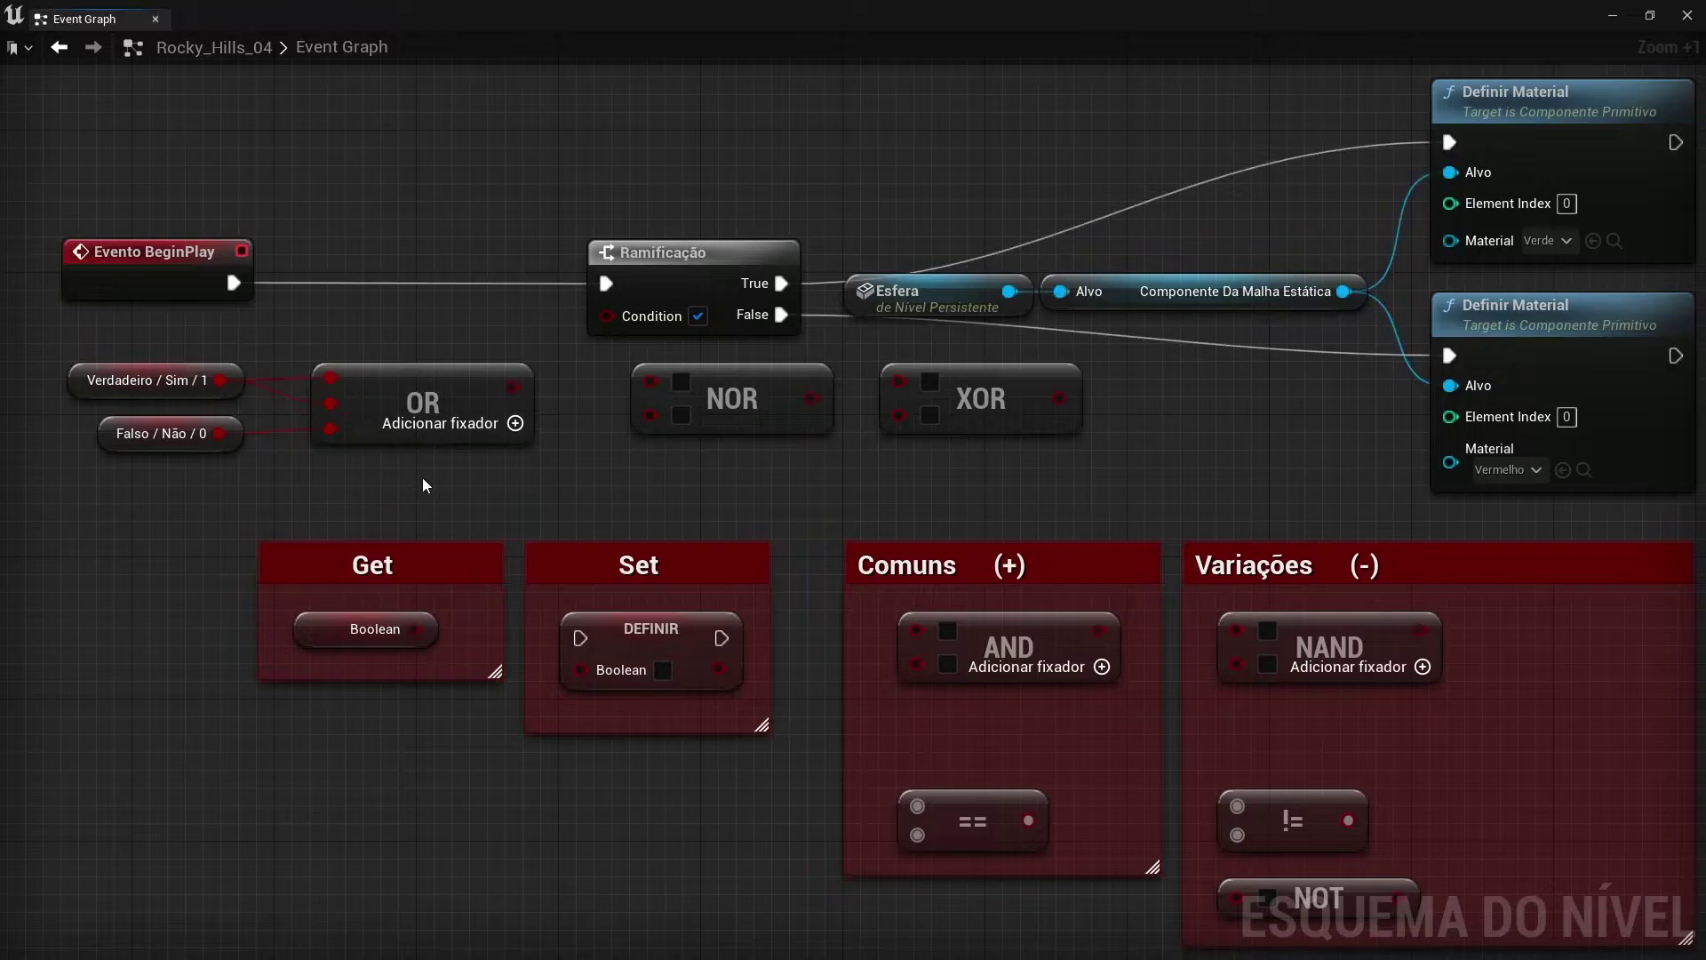
pyautogui.moveTo(512, 386); pyautogui.dragTo(605, 319)
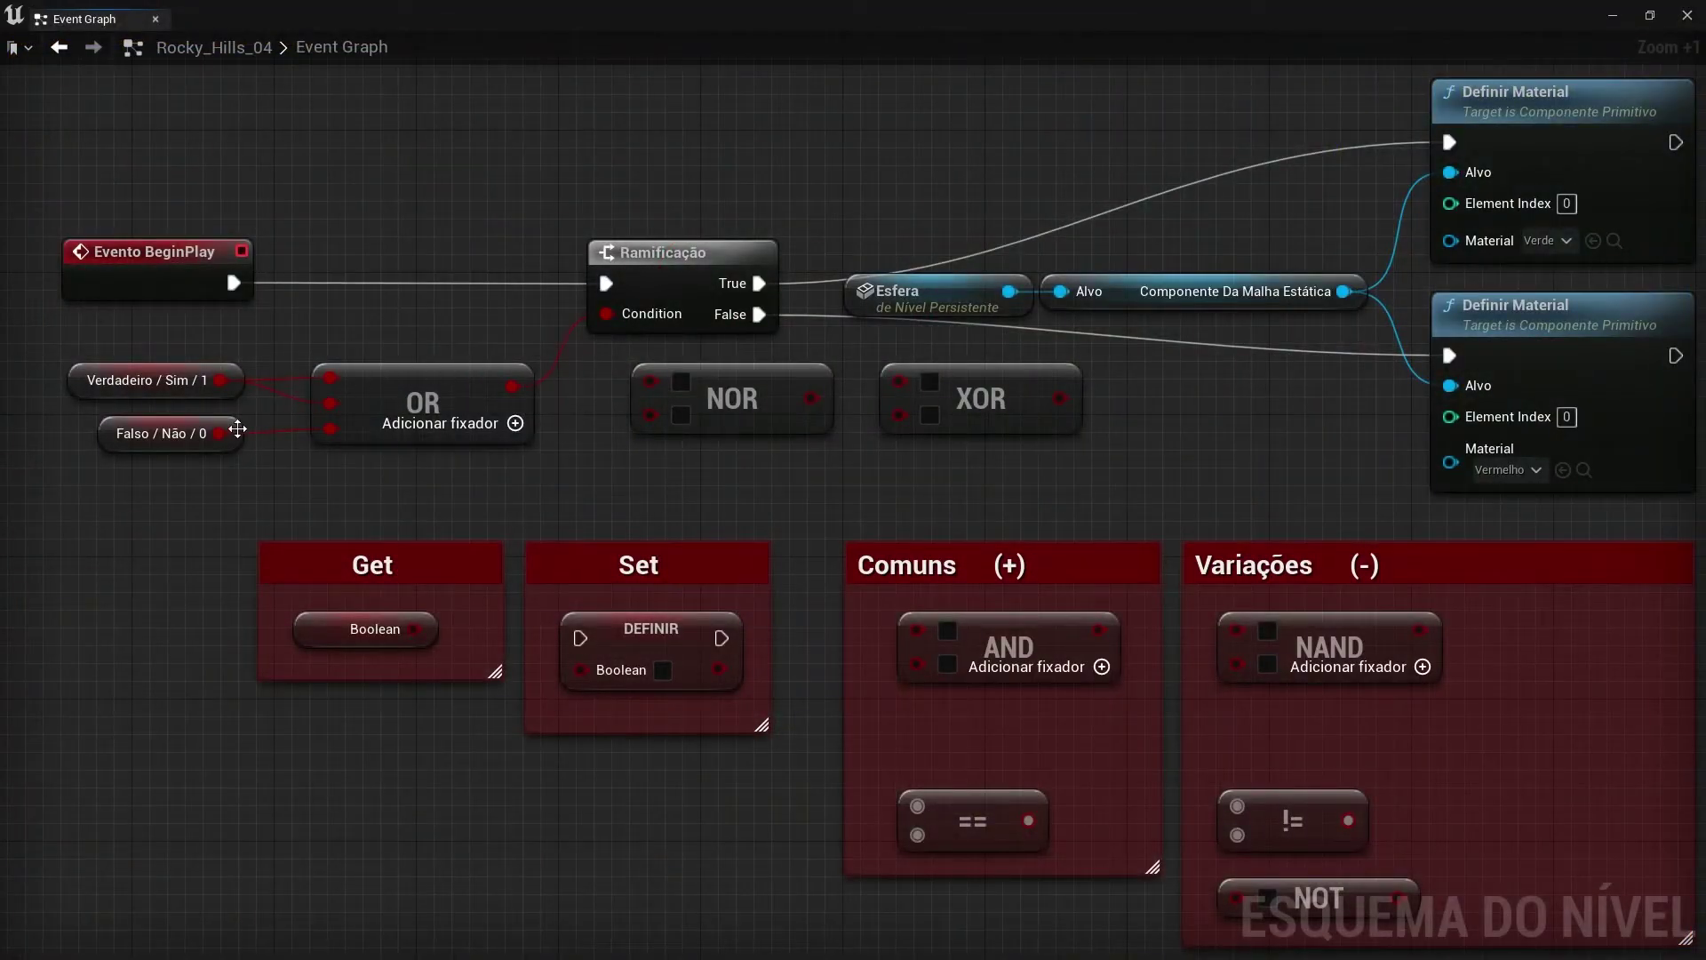
pyautogui.moveTo(218, 433); pyautogui.dragTo(330, 428)
pyautogui.moveTo(219, 433); pyautogui.dragTo(330, 378)
# Disconnect the OR node and return OR, NOR and XOR to their reference boxes.
pyautogui.click(765, 427)
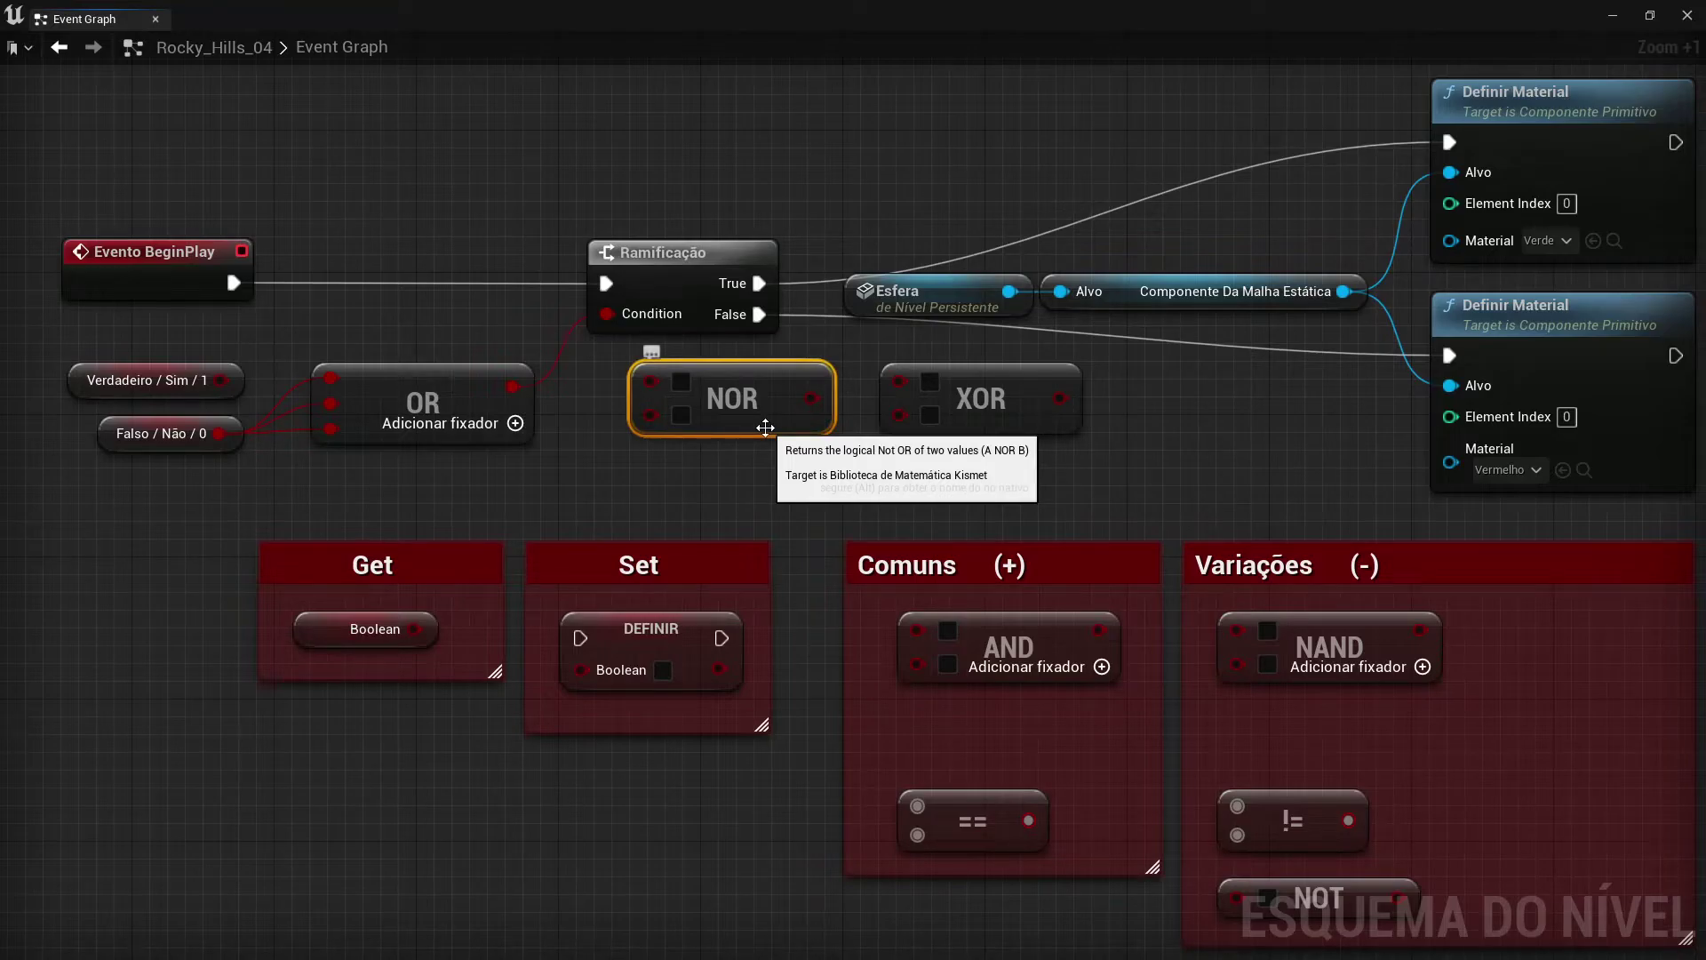
pyautogui.click(1027, 429)
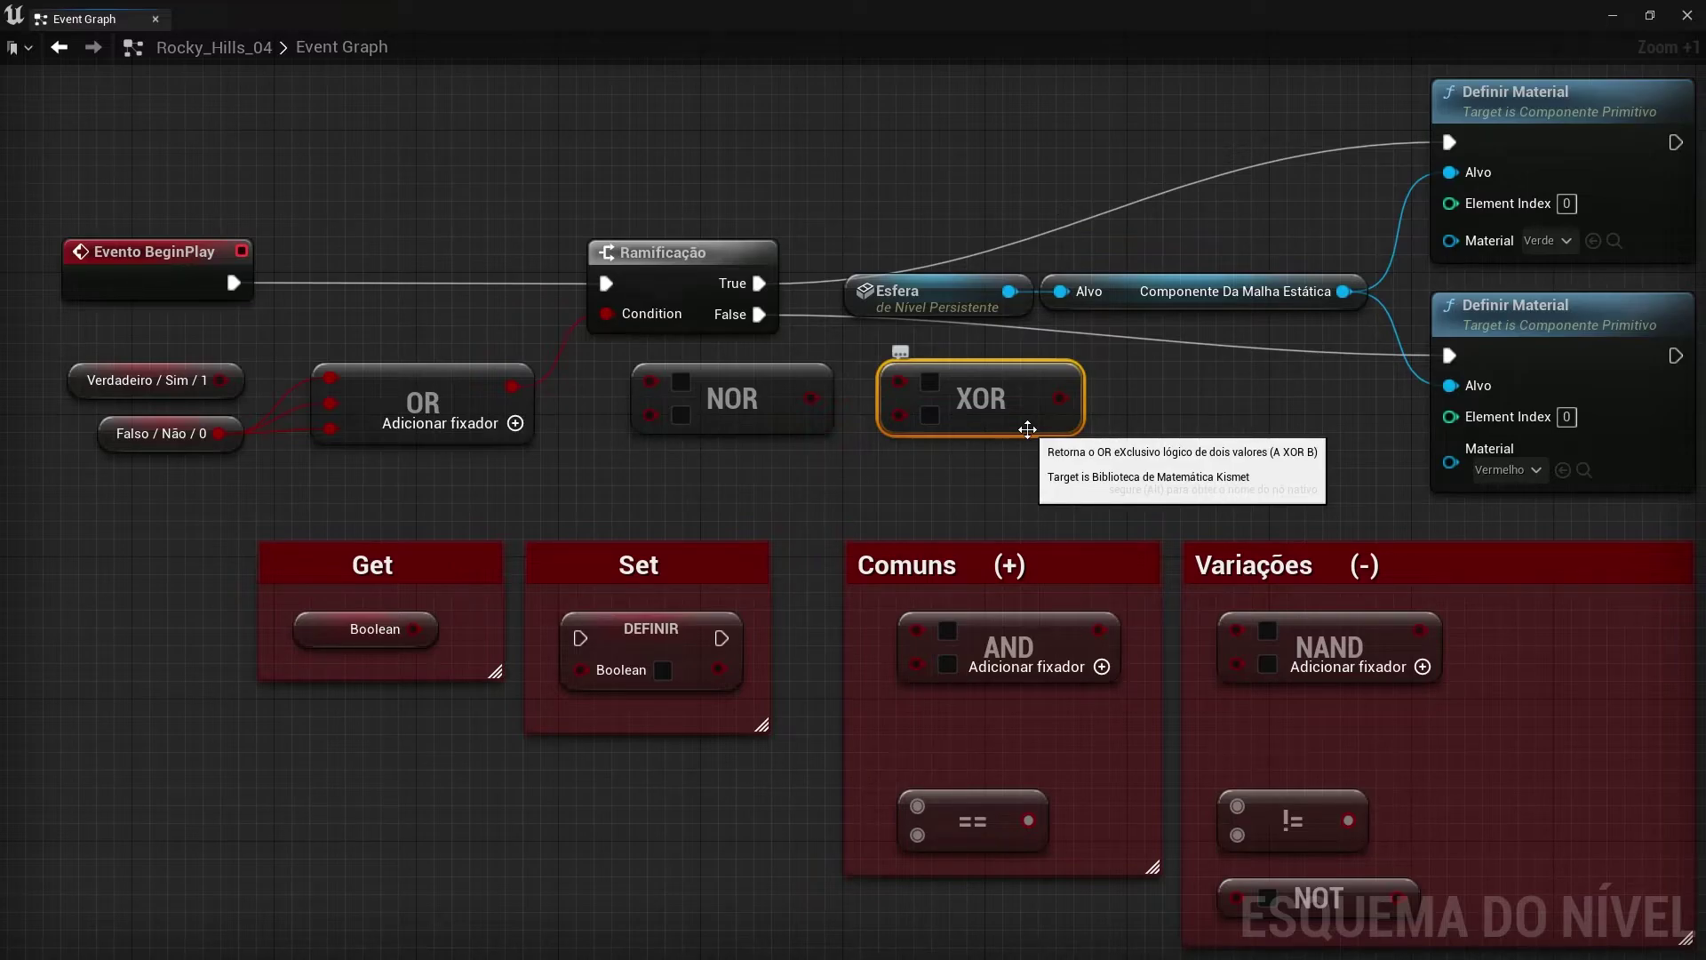
pyautogui.rightClick(332, 432)
pyautogui.press('Escape')
pyautogui.hotkey('ctrl', 'z')
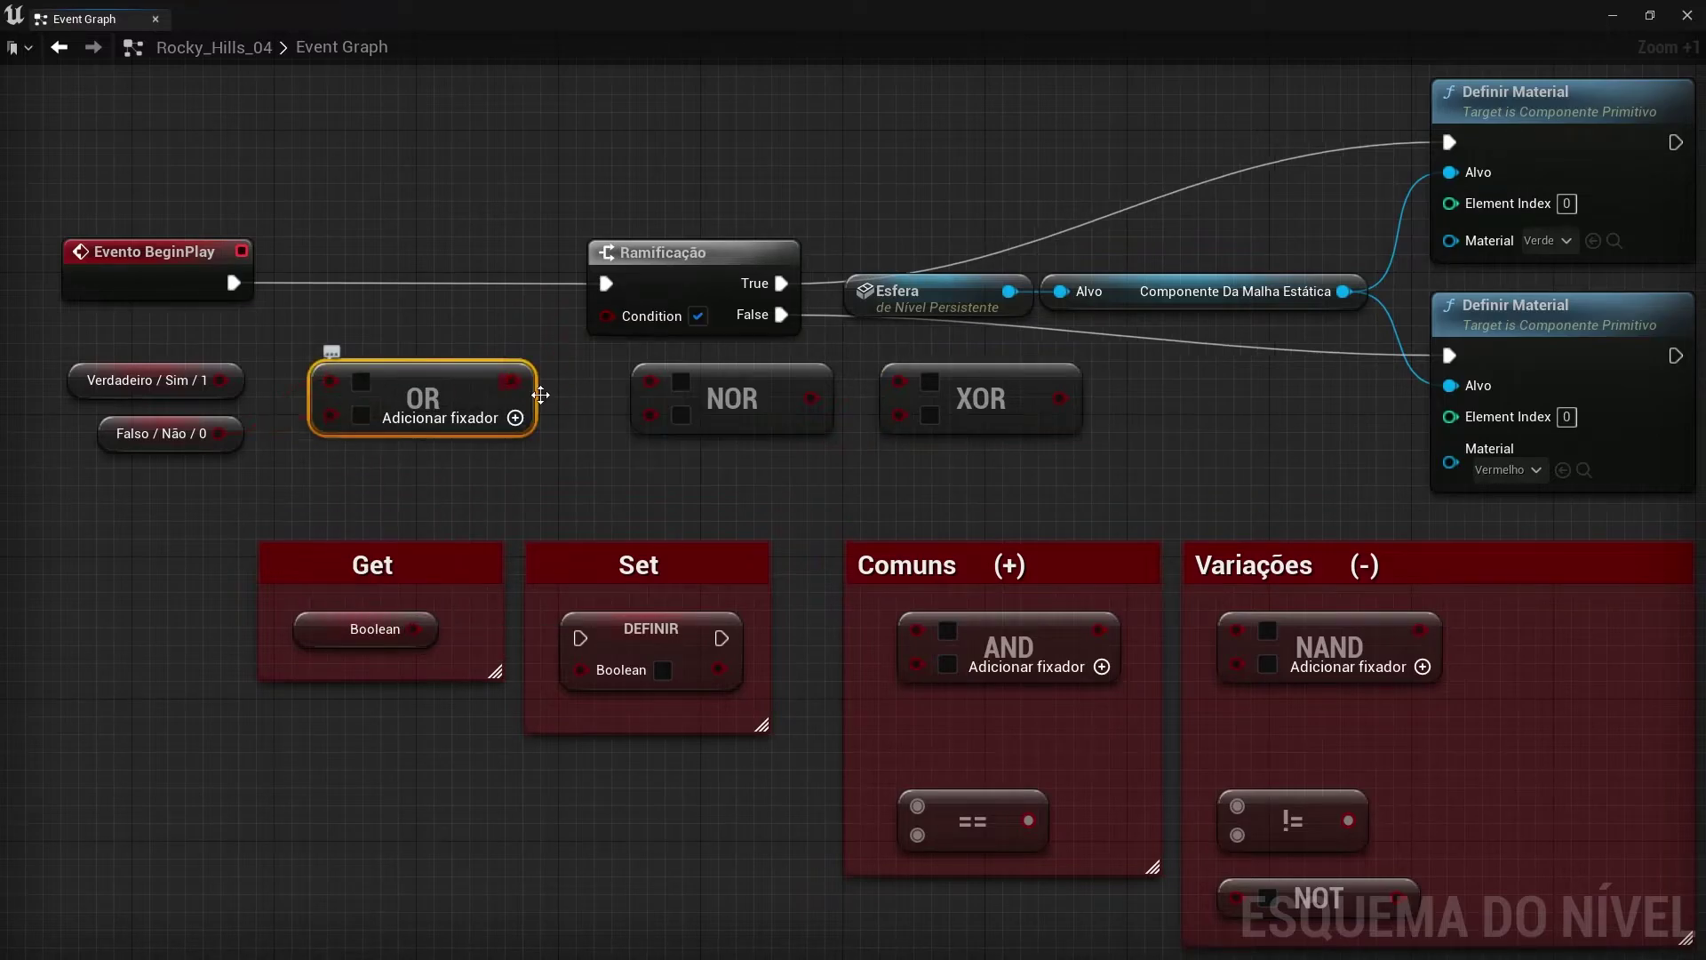
pyautogui.moveTo(541, 395); pyautogui.dragTo(1126, 732)
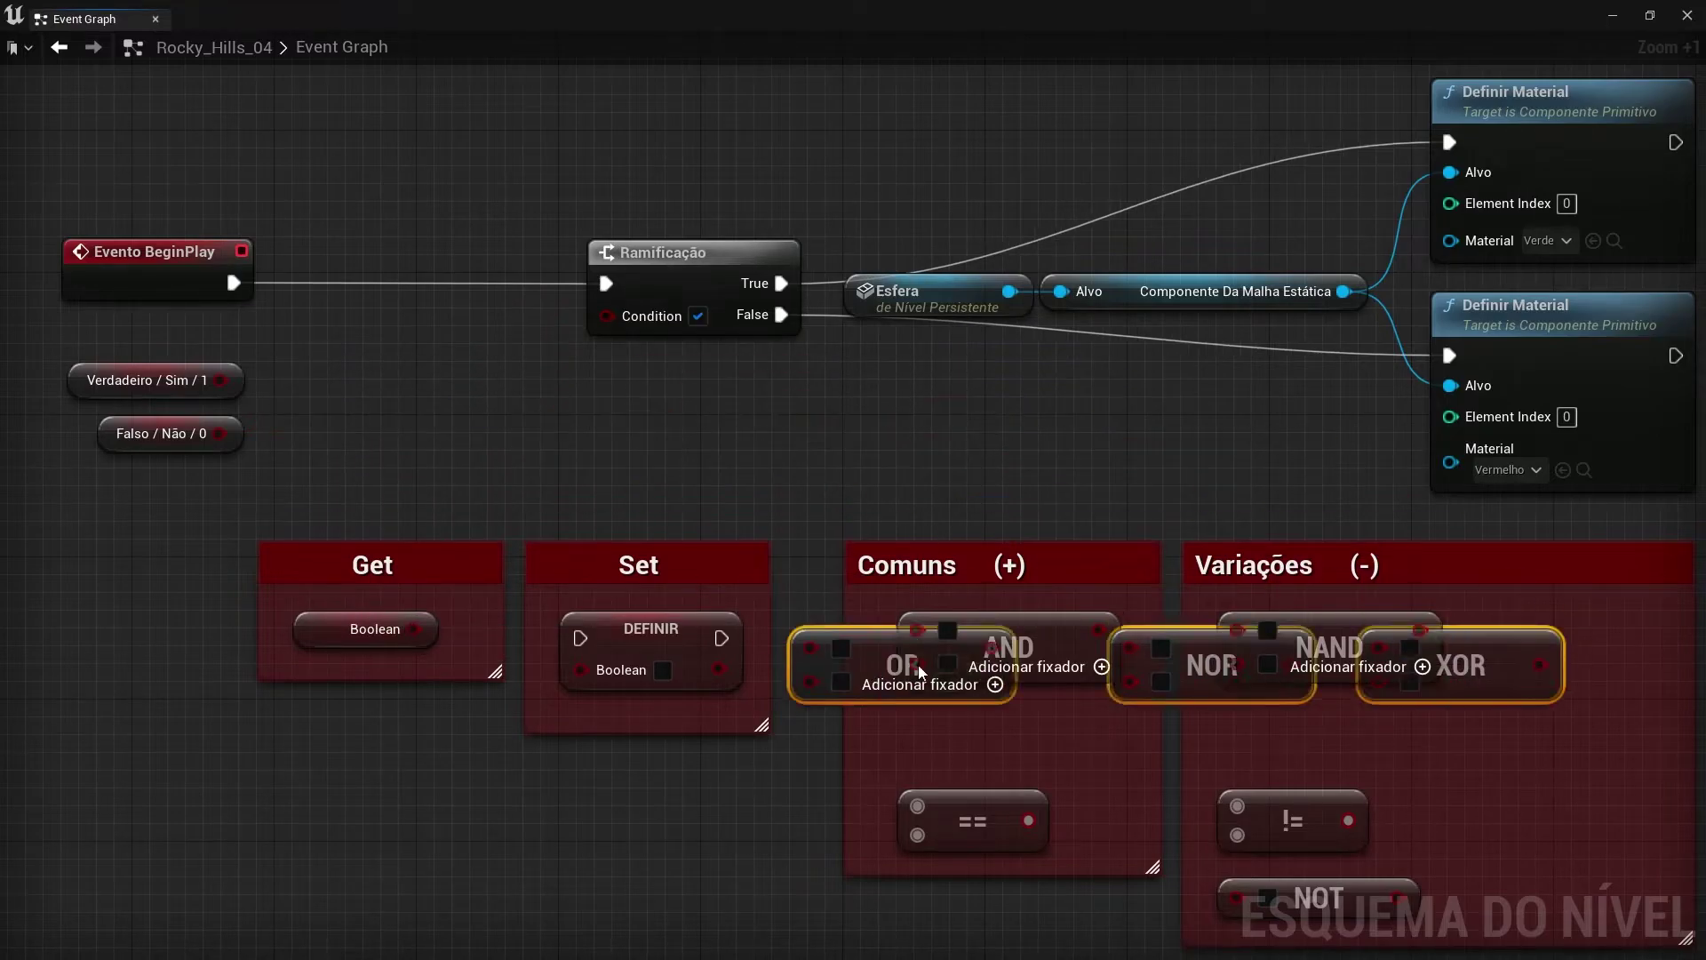
# Bring the == and != nodes out into the working area.
pyautogui.click(973, 819)
pyautogui.moveTo(1299, 811); pyautogui.dragTo(734, 384)
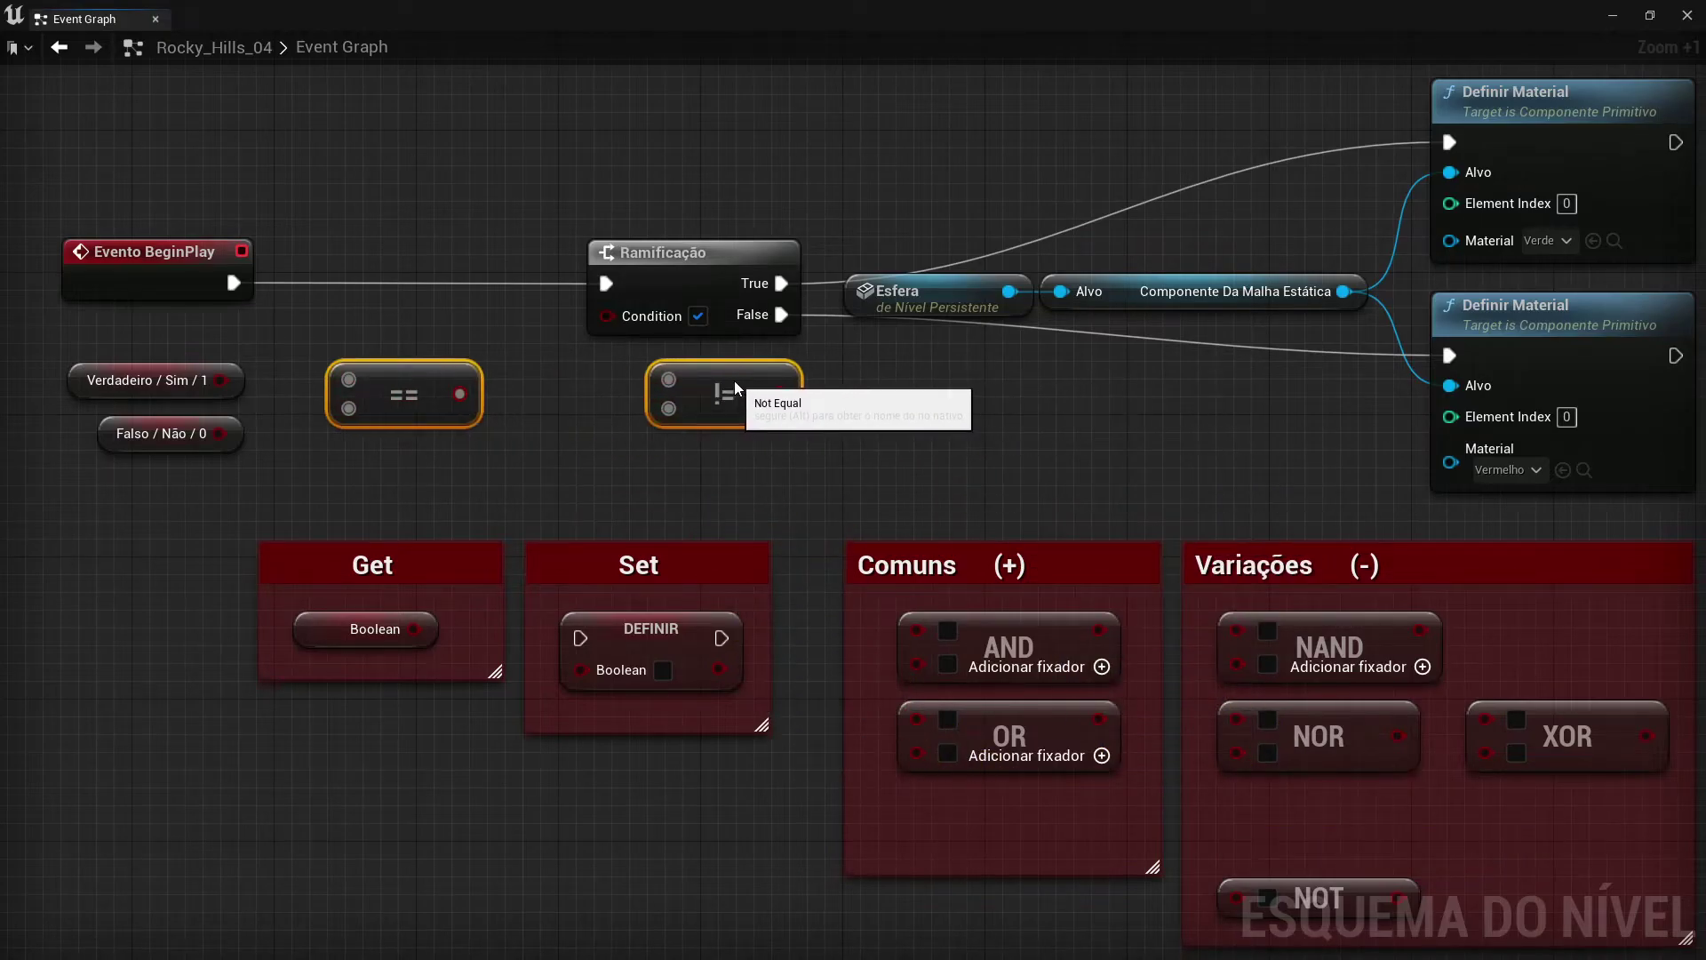
pyautogui.click(644, 455)
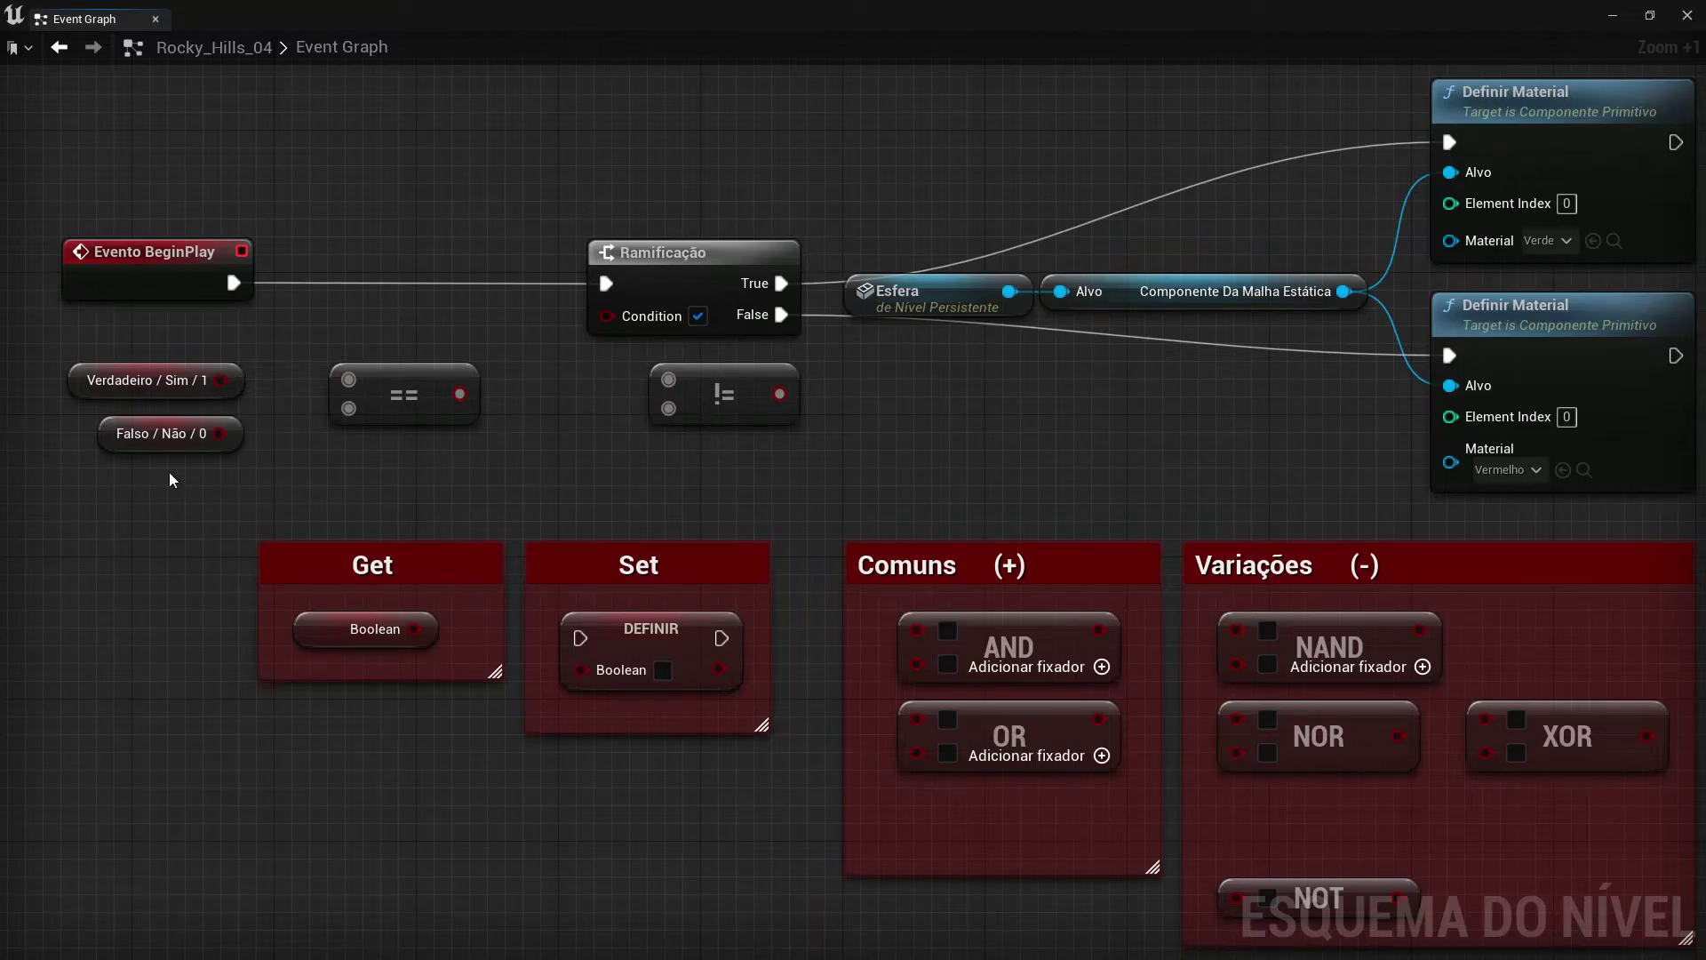
# Duplicate Falso / Não / 0 and compare it with Verdadeiro / Sim / 1 in ==, feeding the condition.
pyautogui.click(127, 444)
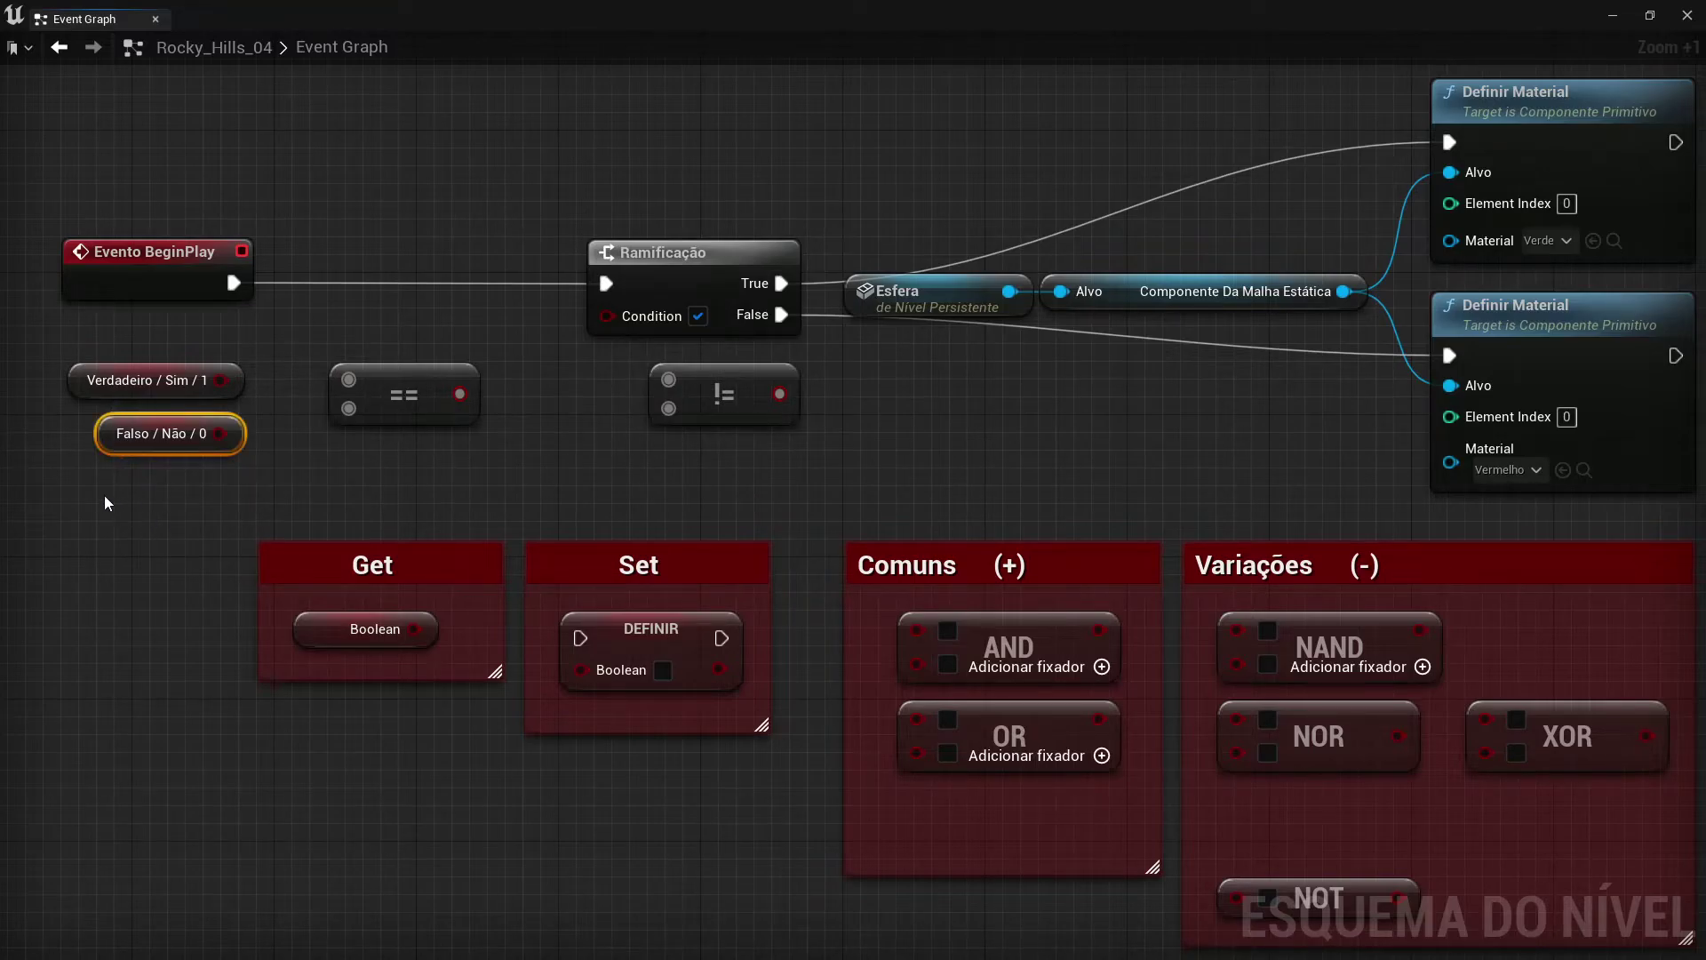
pyautogui.hotkey('ctrl', 'c')
pyautogui.hotkey('ctrl', 'v')
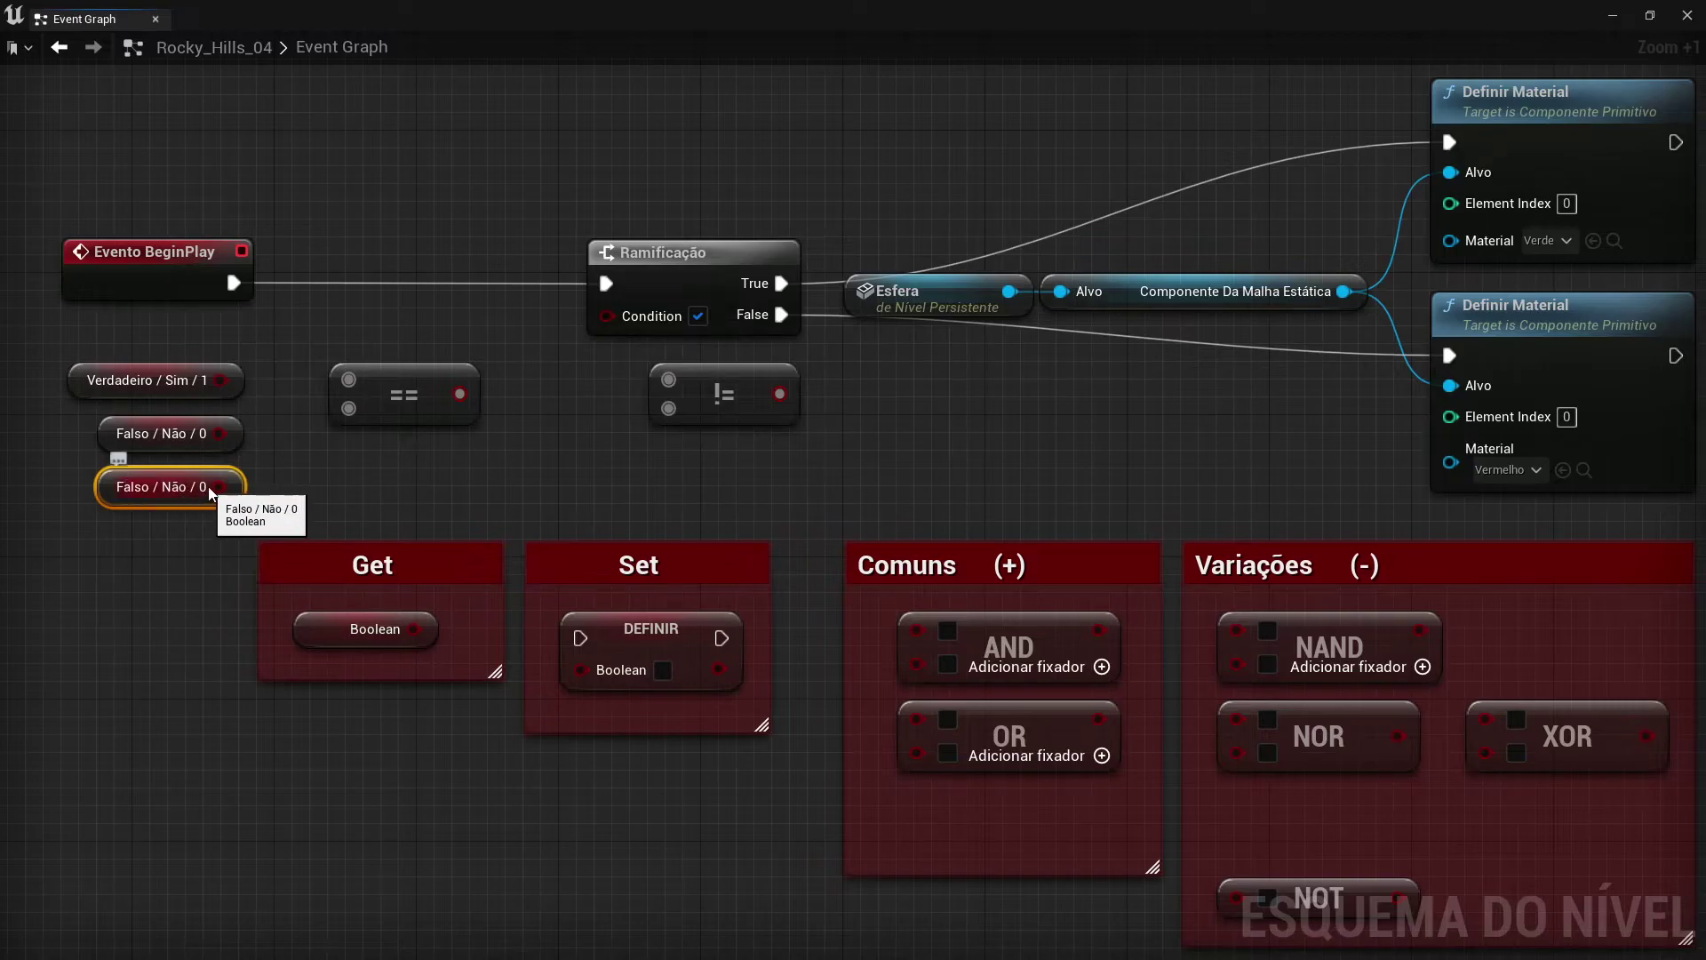
pyautogui.moveTo(217, 487); pyautogui.dragTo(349, 412)
pyautogui.moveTo(219, 433); pyautogui.dragTo(349, 380)
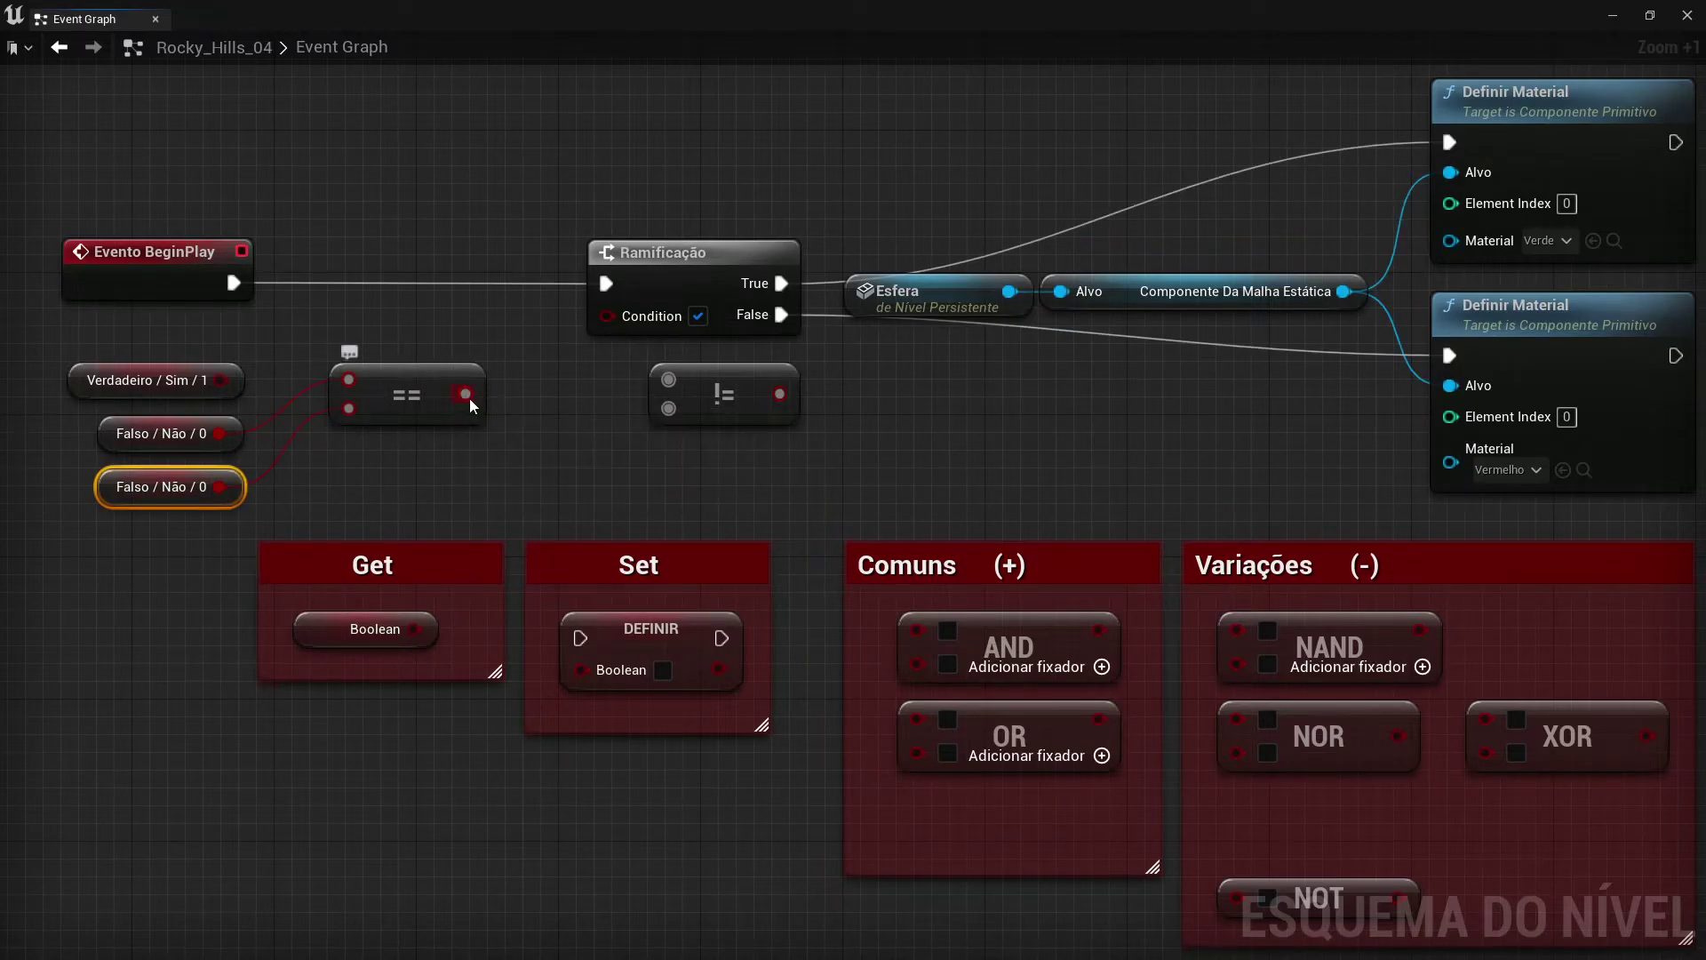
pyautogui.moveTo(469, 399); pyautogui.dragTo(607, 316)
pyautogui.click(603, 365)
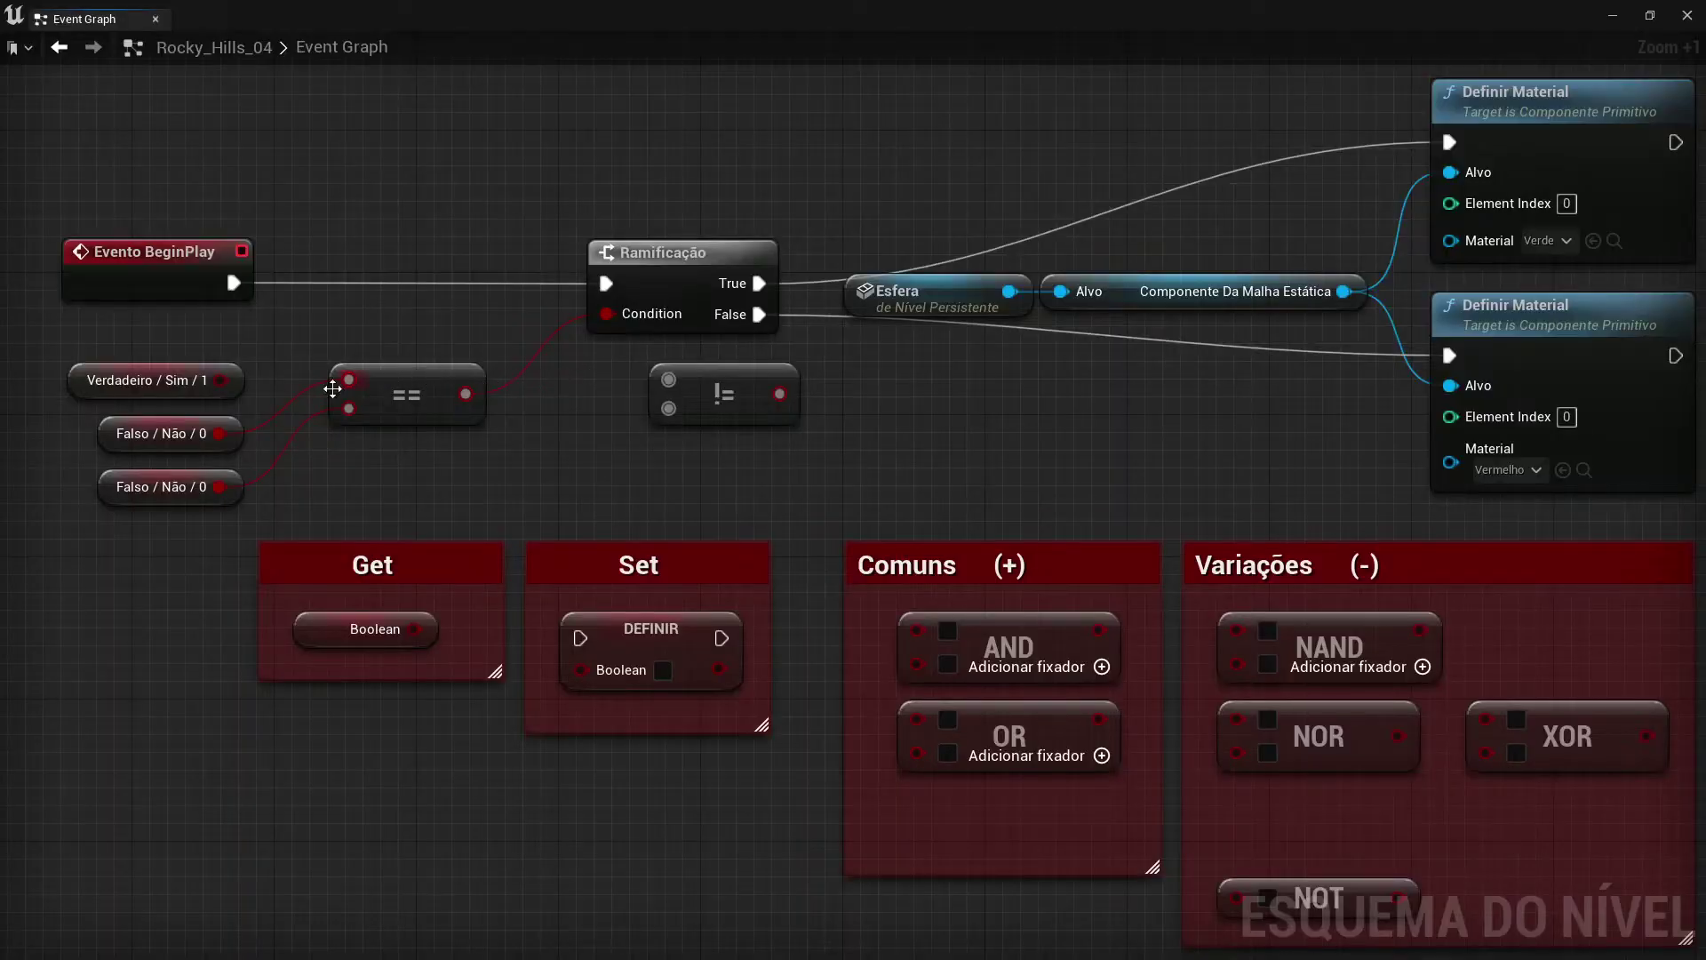
pyautogui.moveTo(221, 379)
pyautogui.mouseDown()
pyautogui.moveTo(270, 359)
pyautogui.moveTo(349, 380)
pyautogui.mouseUp()
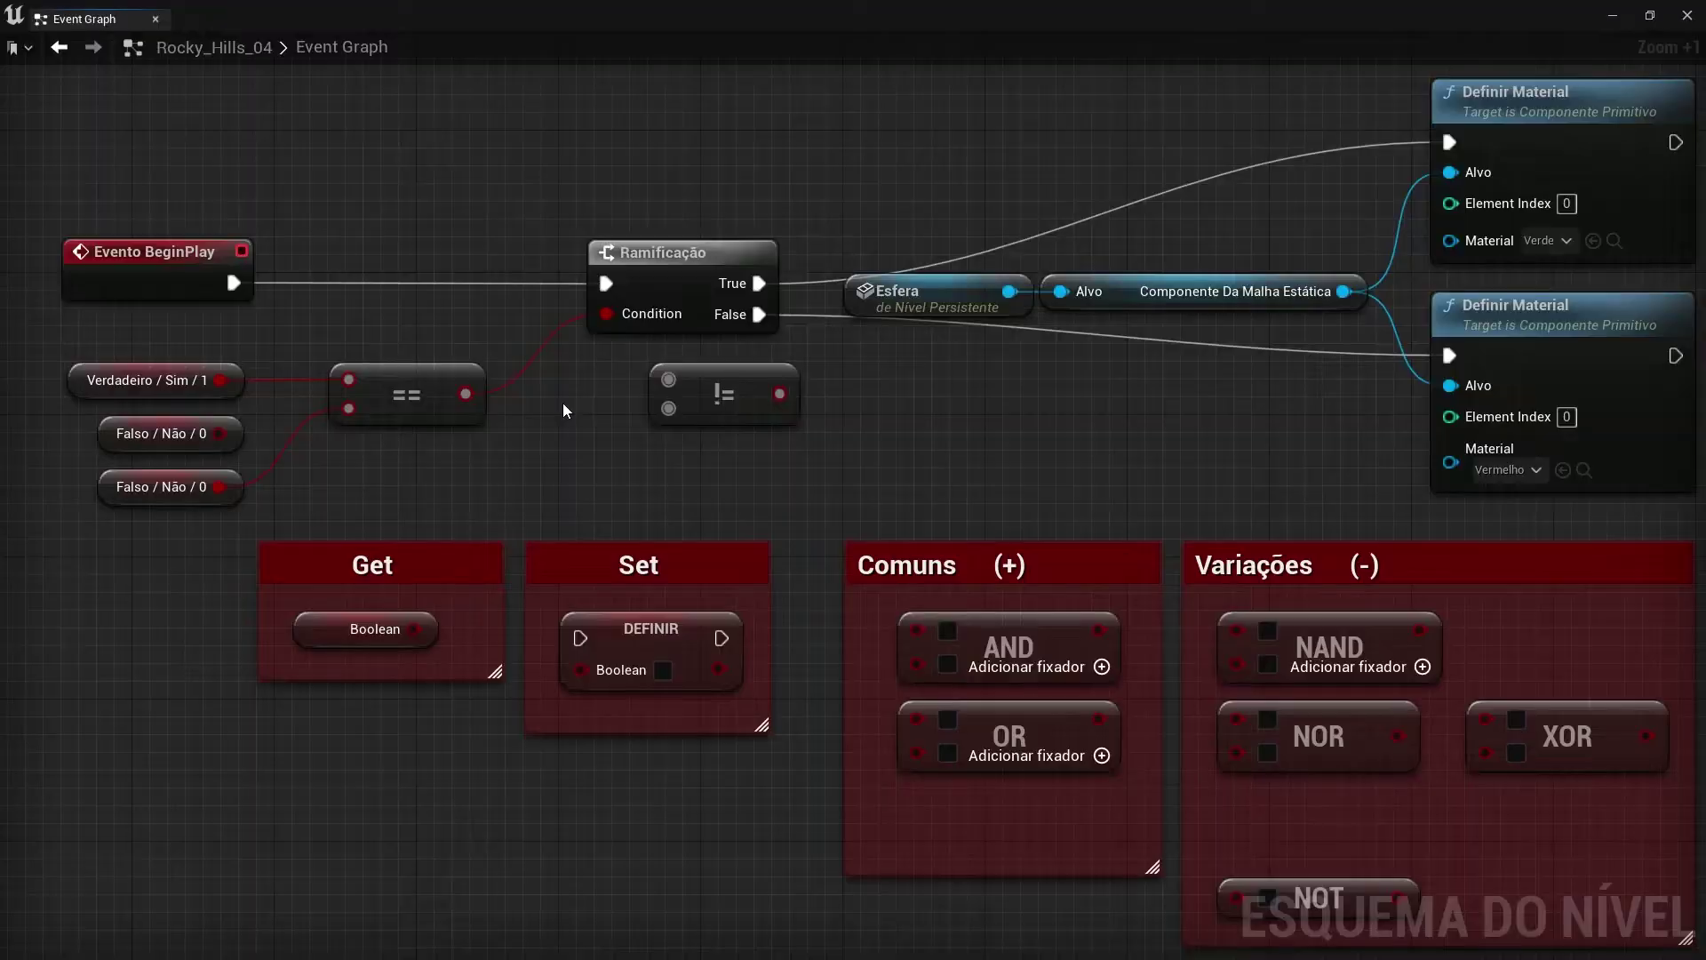
# Return == and != to their boxes and bring the NOT node beside the Branch.
pyautogui.click(717, 418)
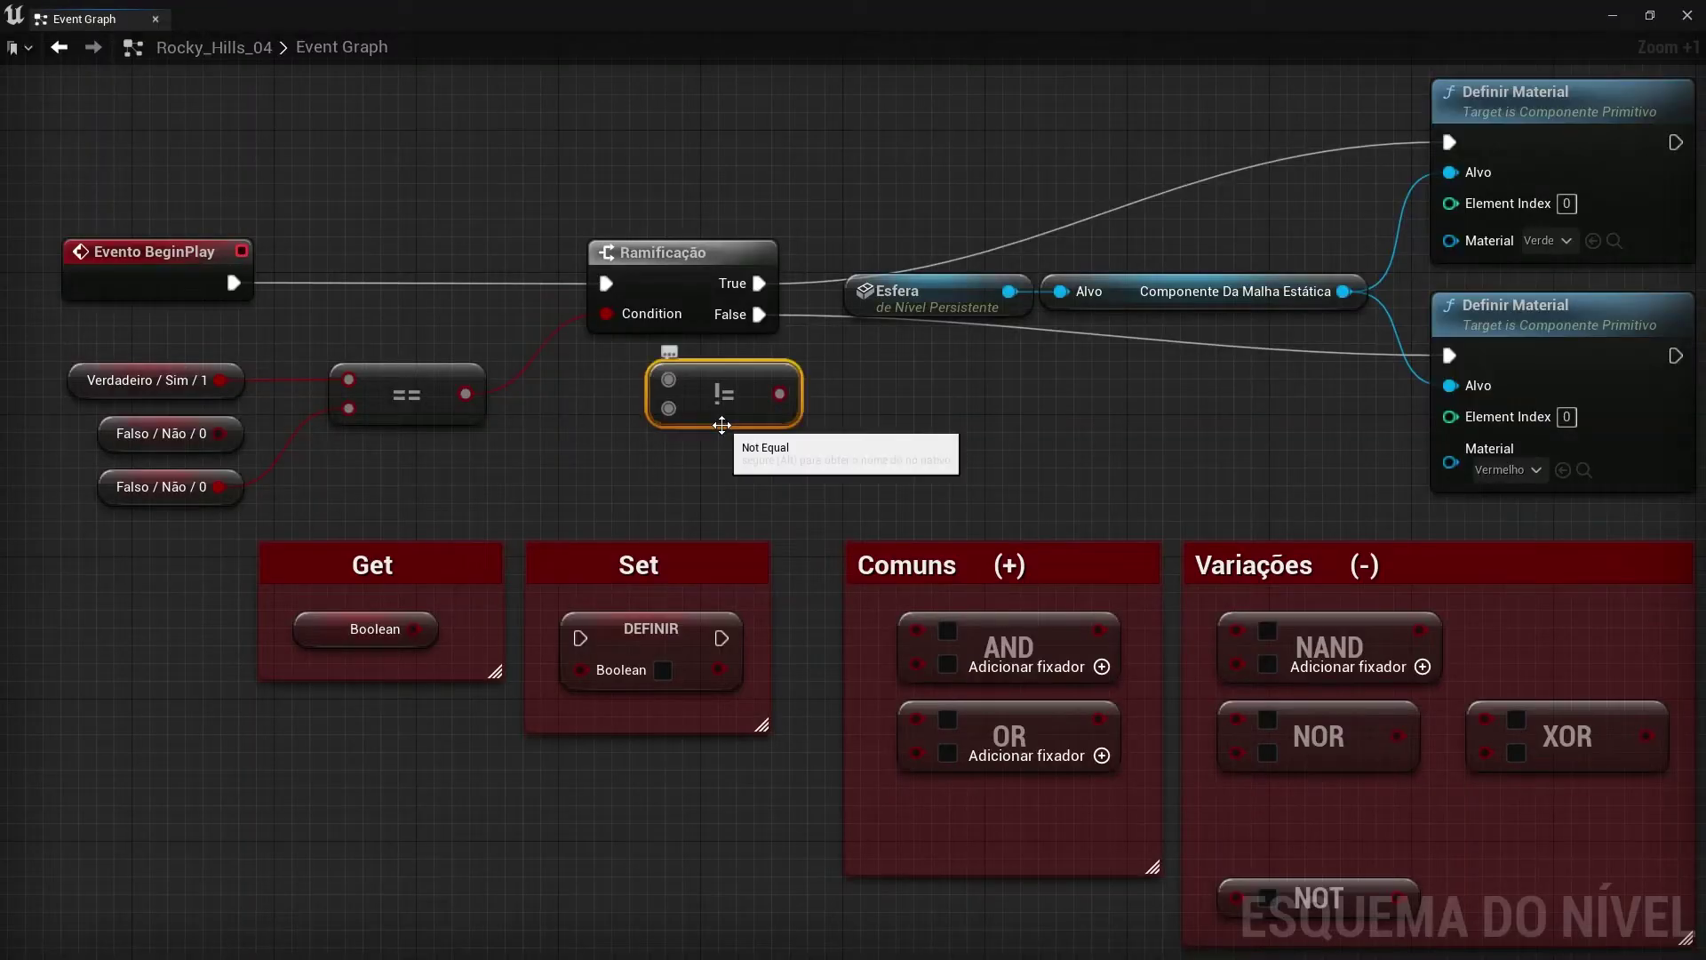
pyautogui.keyDown('ctrl'); pyautogui.click(341, 415); pyautogui.keyUp('ctrl')
pyautogui.moveTo(454, 408); pyautogui.dragTo(1013, 833)
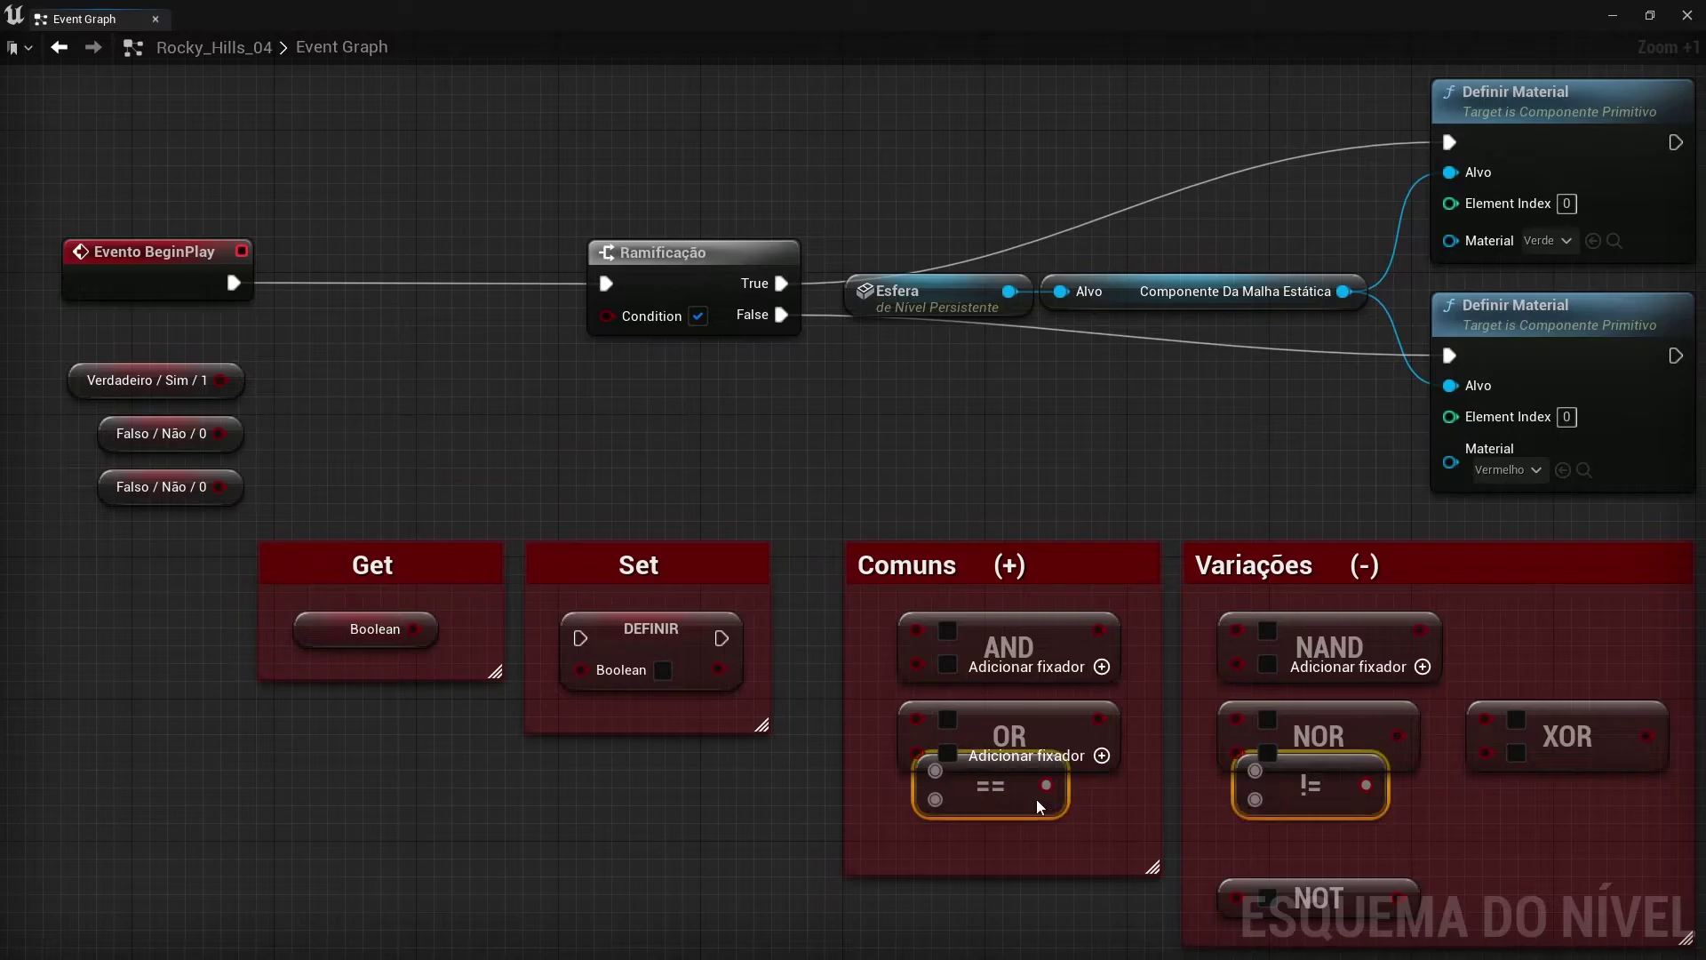
pyautogui.click(1354, 901)
pyautogui.moveTo(1354, 901)
pyautogui.mouseDown()
pyautogui.moveTo(437, 405)
pyautogui.moveTo(432, 382)
pyautogui.mouseUp()
pyautogui.click(561, 431)
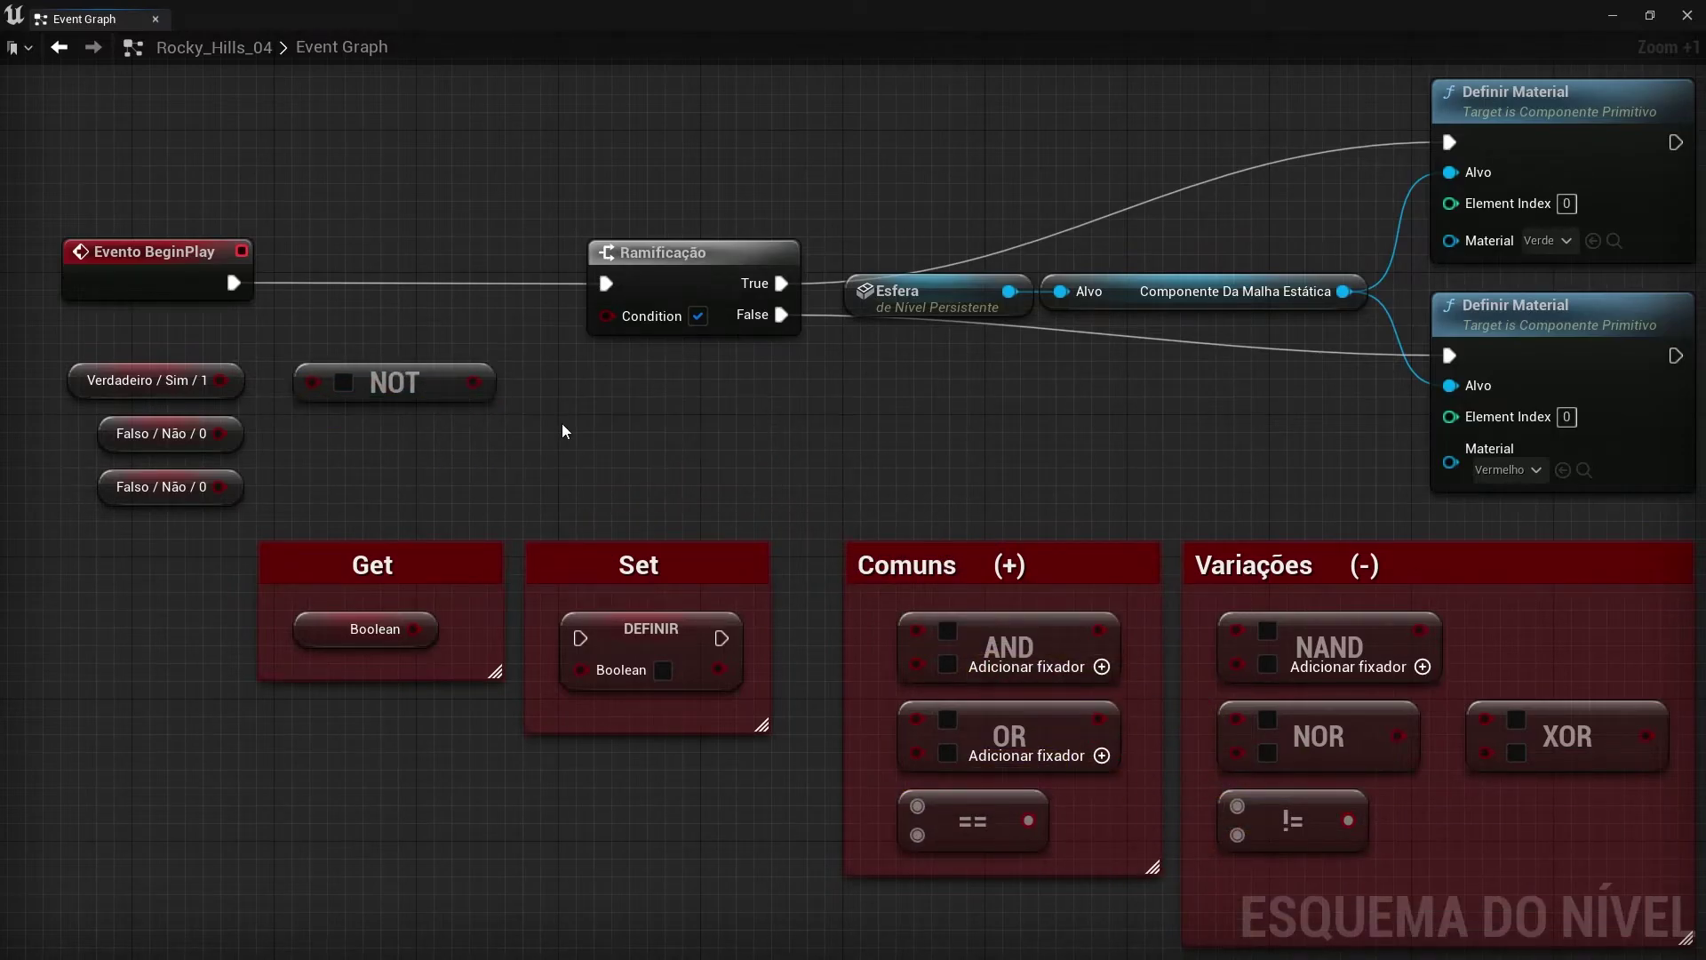
# Feed NOT's output into the Branch condition, with Falso / Não / 0 as its input.
pyautogui.moveTo(220, 379); pyautogui.dragTo(313, 383)
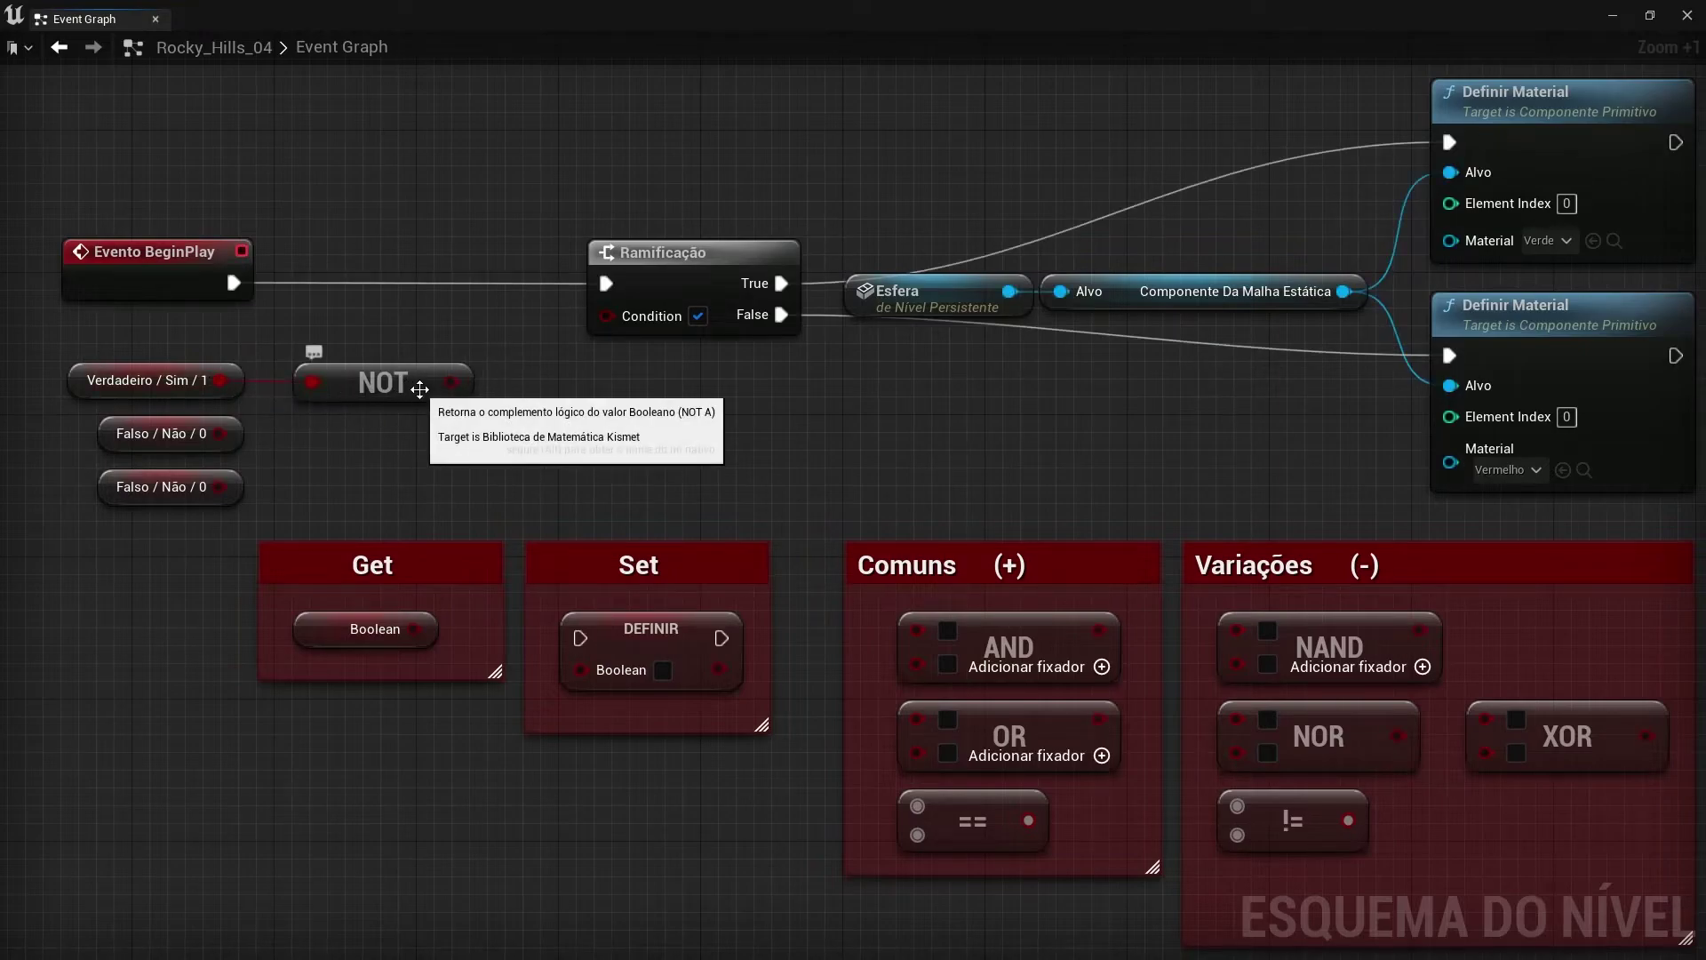
pyautogui.moveTo(452, 382); pyautogui.dragTo(607, 315)
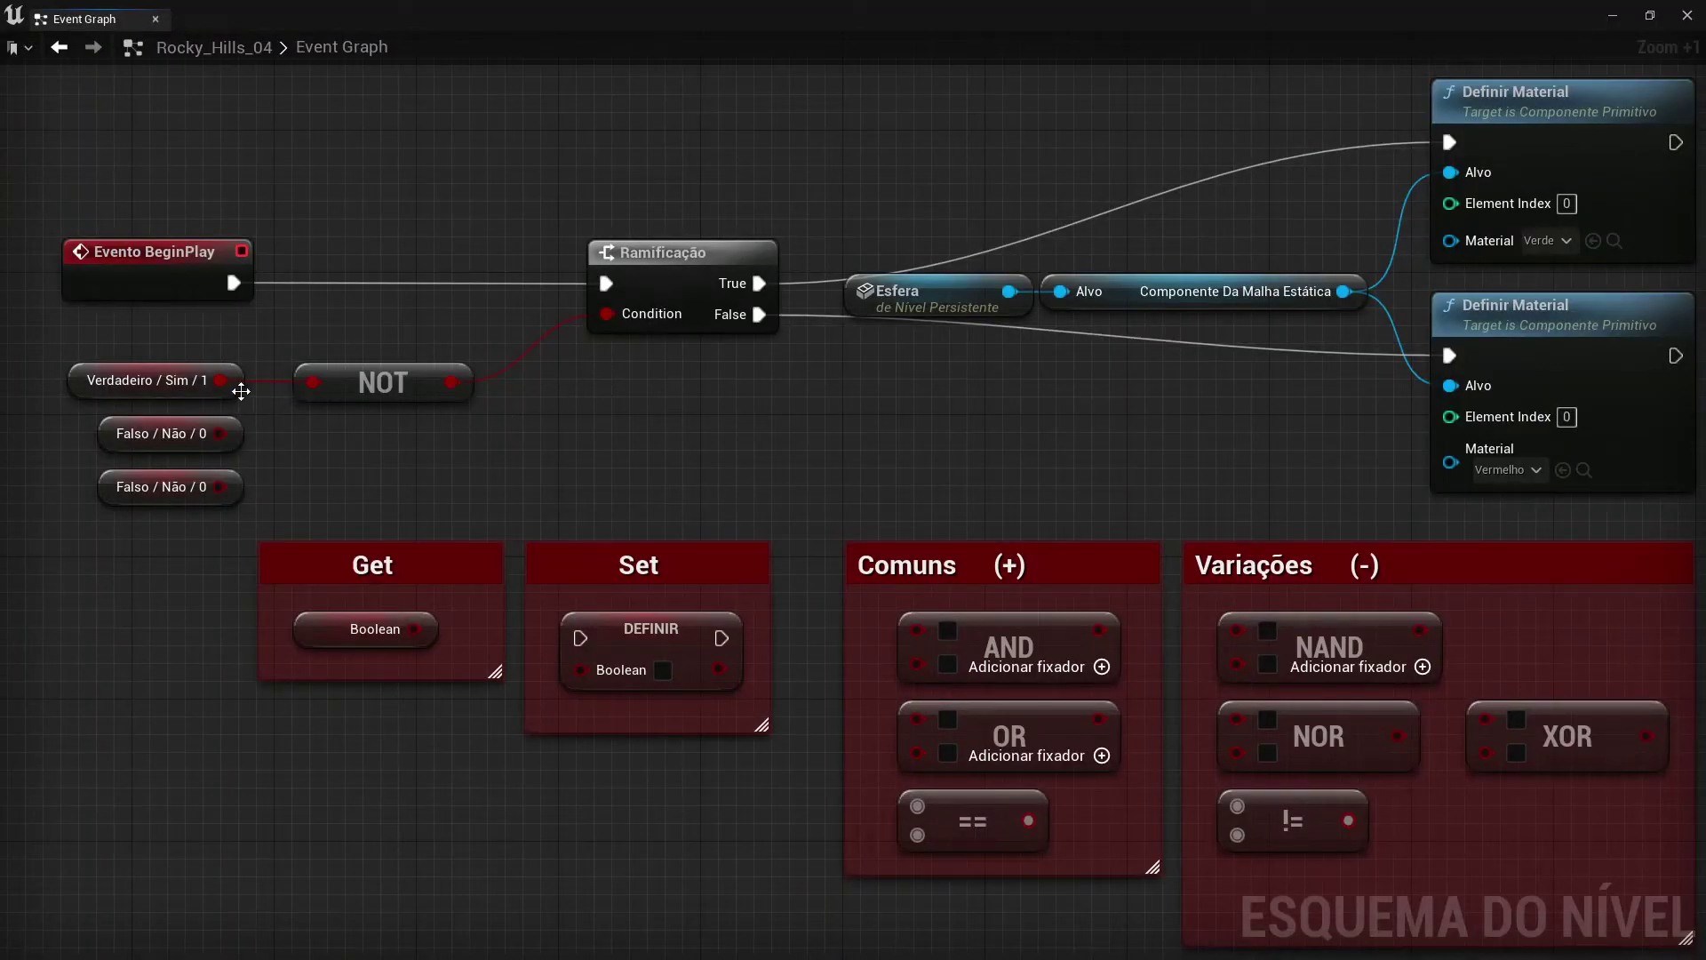
pyautogui.keyDown('ctrl'); pyautogui.moveTo(220, 380); pyautogui.dragTo(219, 435); pyautogui.keyUp('ctrl')
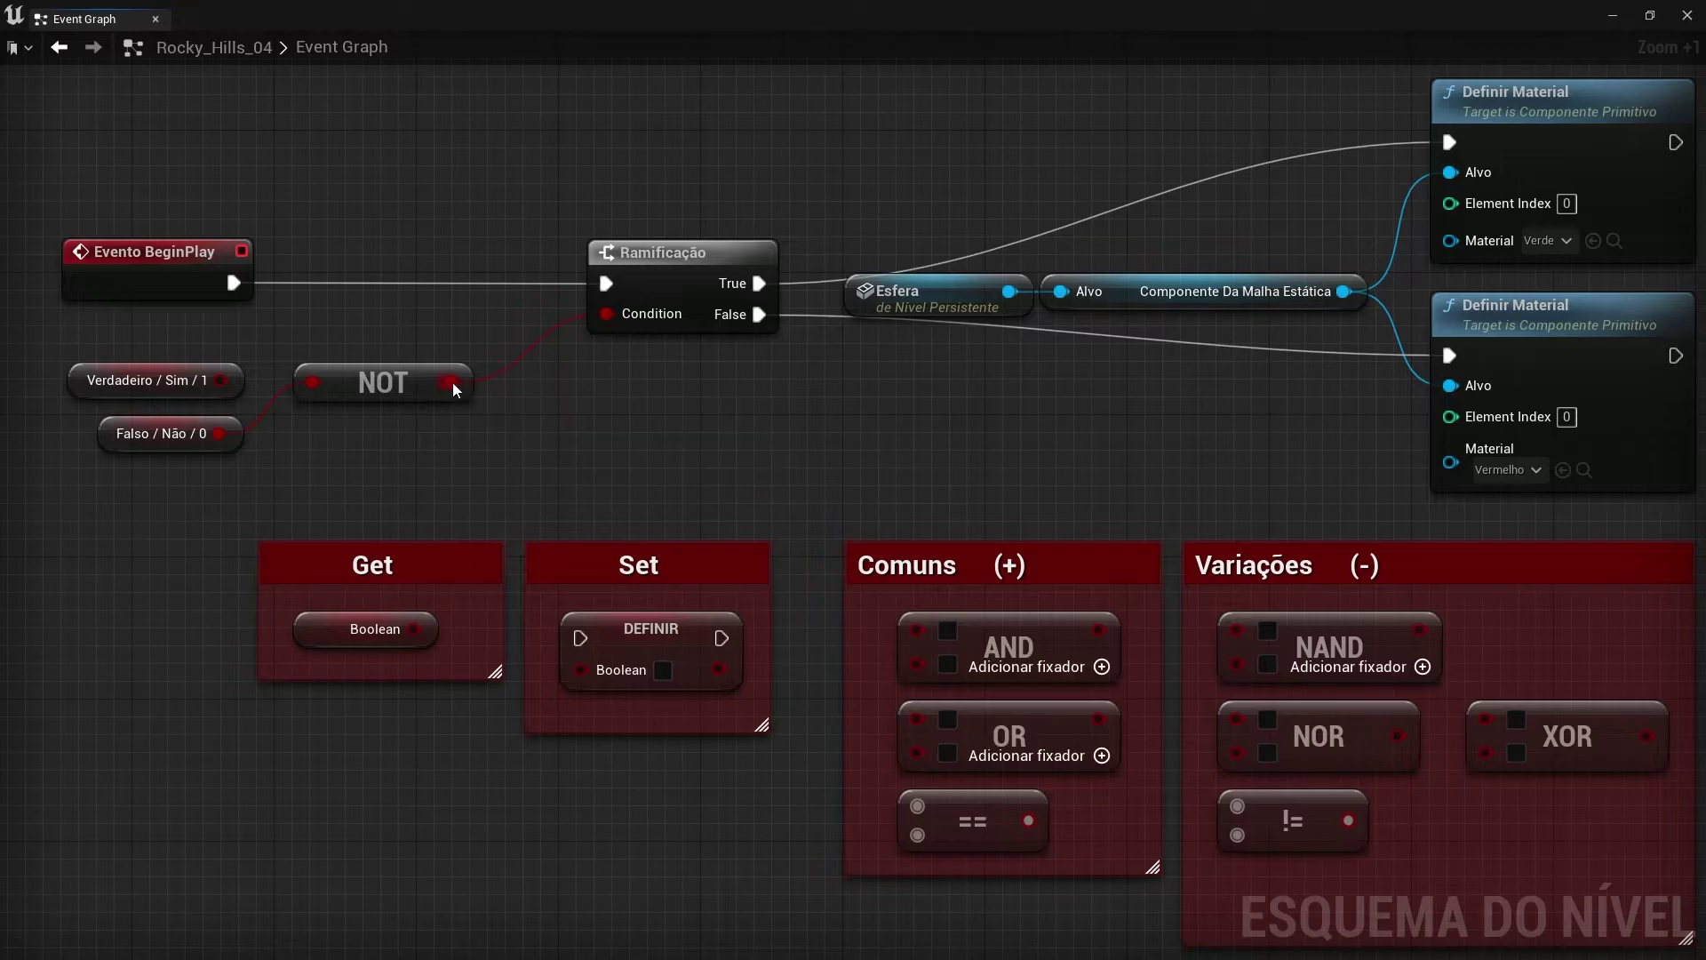
pyautogui.moveTo(452, 382); pyautogui.dragTo(328, 193)
pyautogui.write('set')
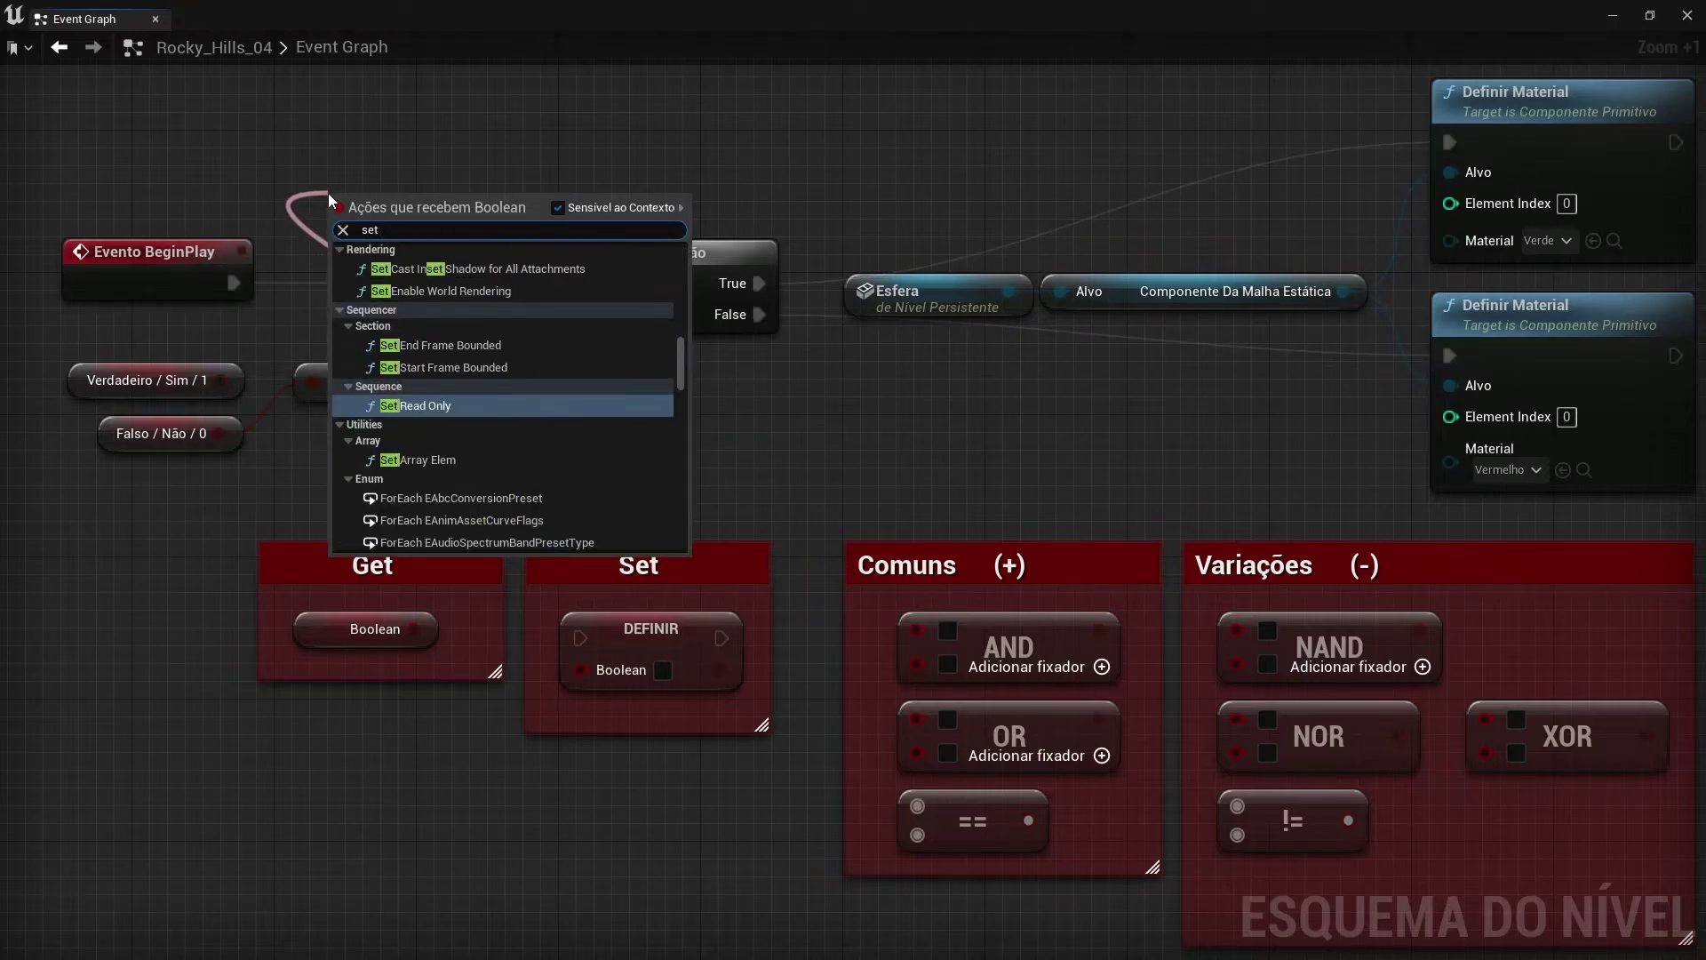
pyautogui.write(' falso')
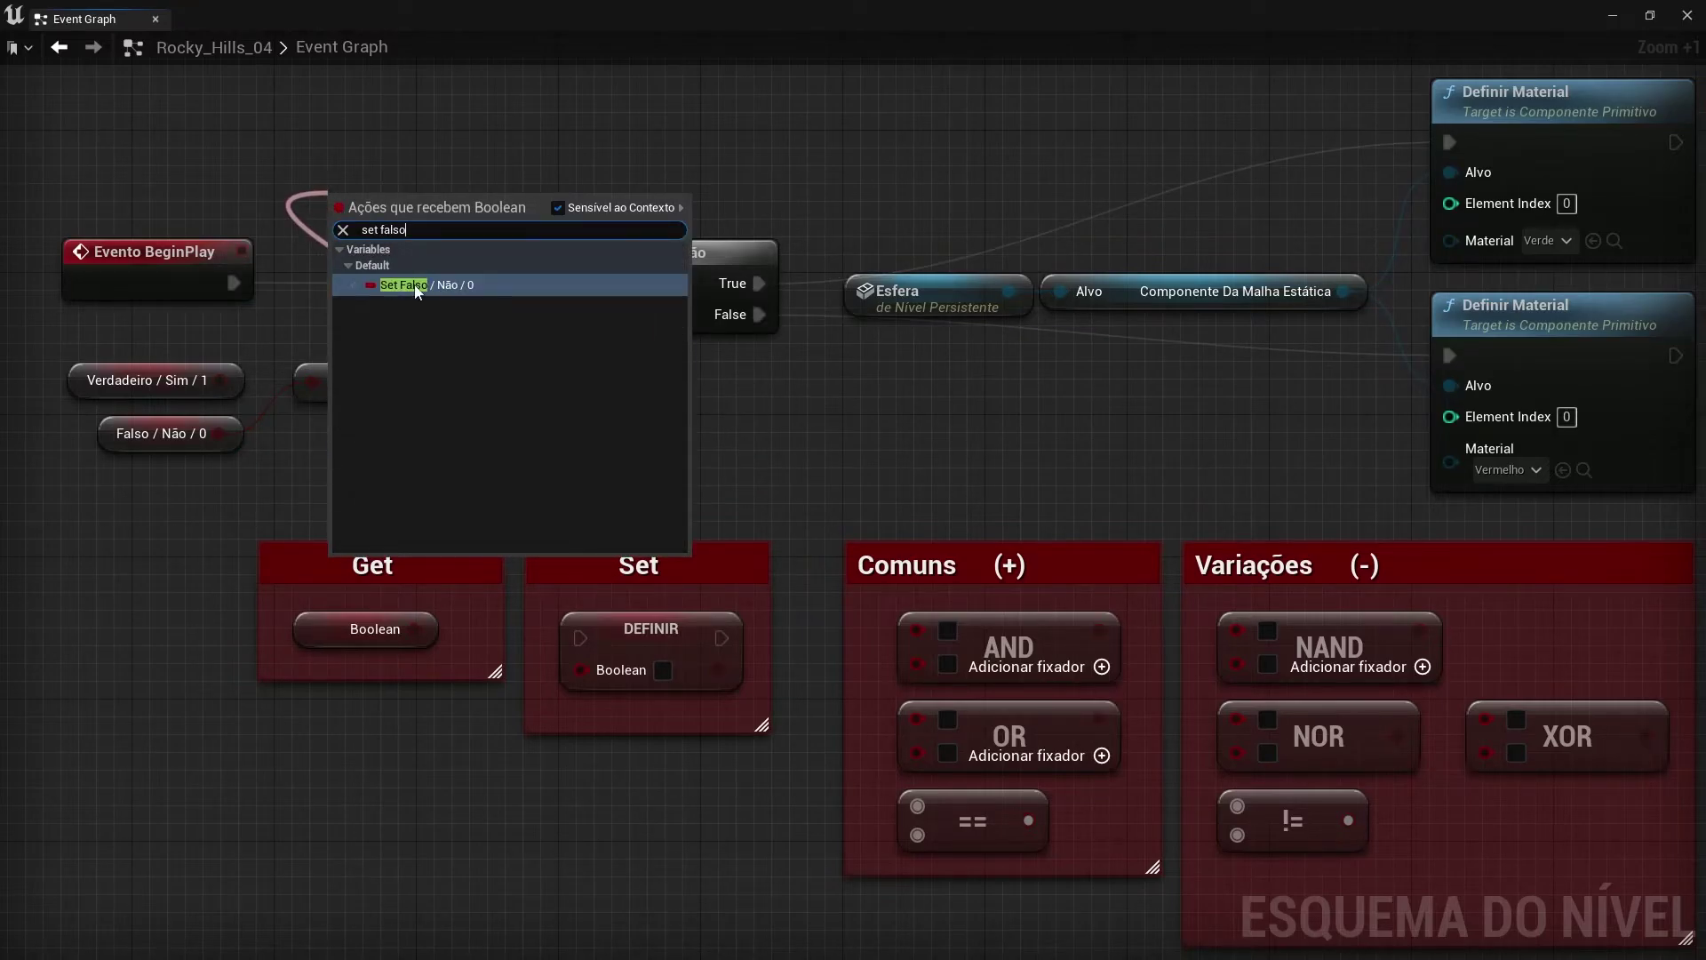
# Add a Set Falso / Não / 0 node taking NOT's result and then running the Branch.
pyautogui.click(418, 286)
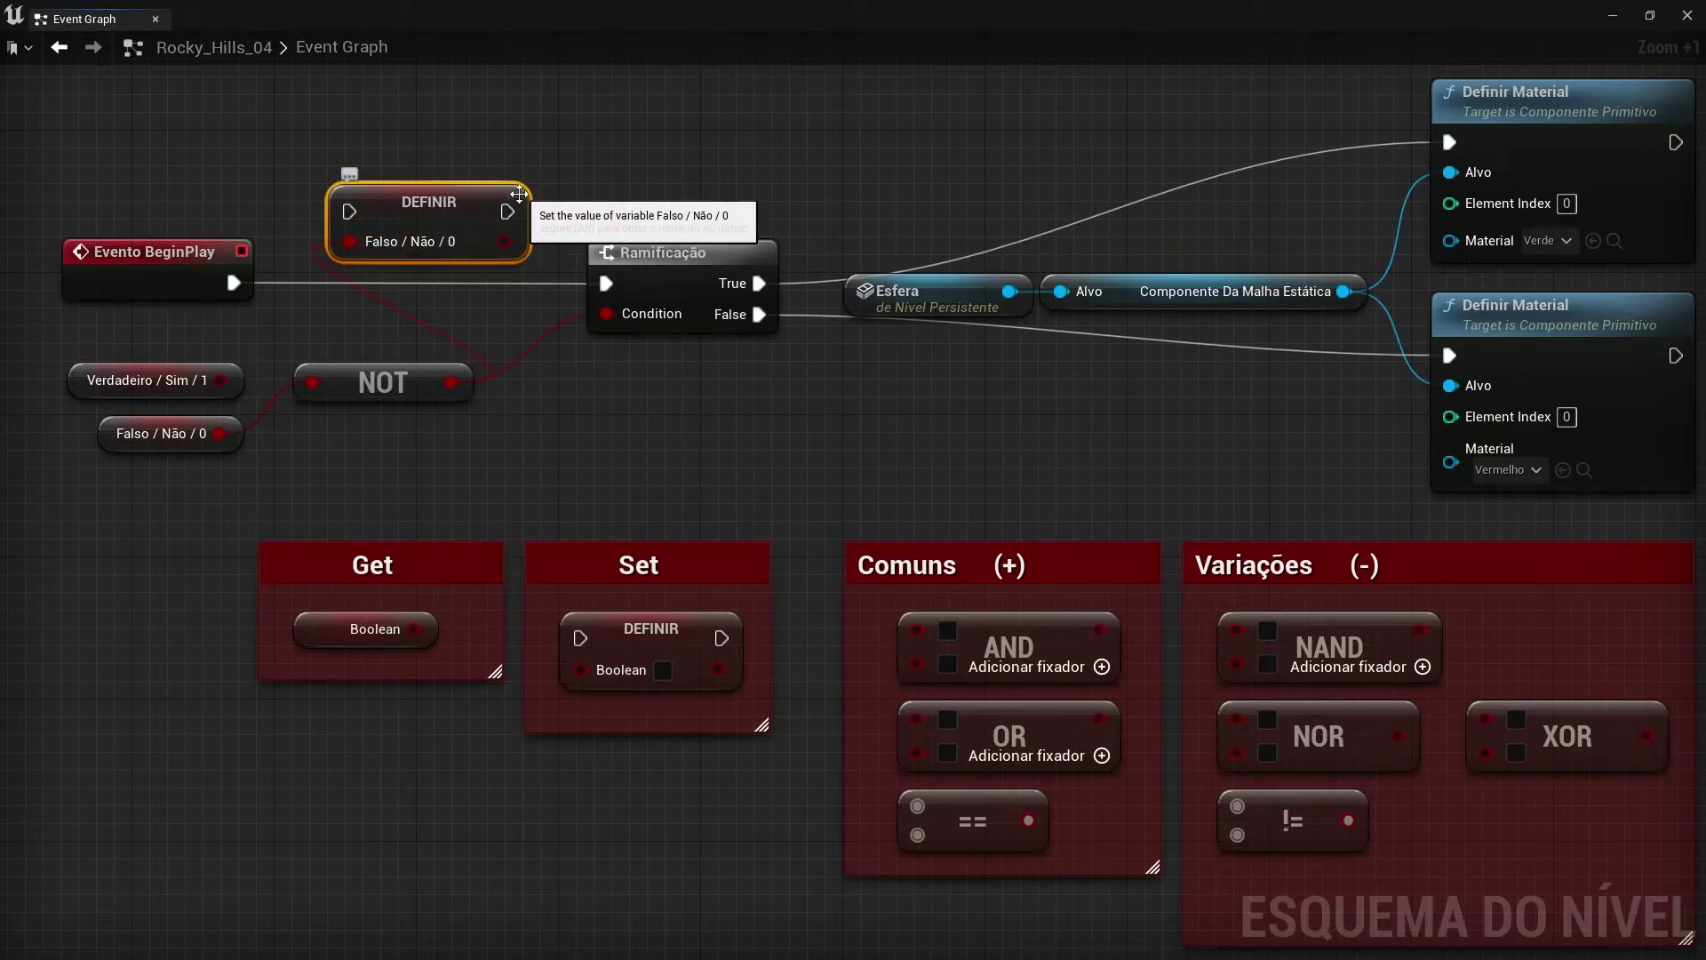
pyautogui.moveTo(510, 211); pyautogui.dragTo(606, 283)
pyautogui.moveTo(505, 241); pyautogui.dragTo(606, 314)
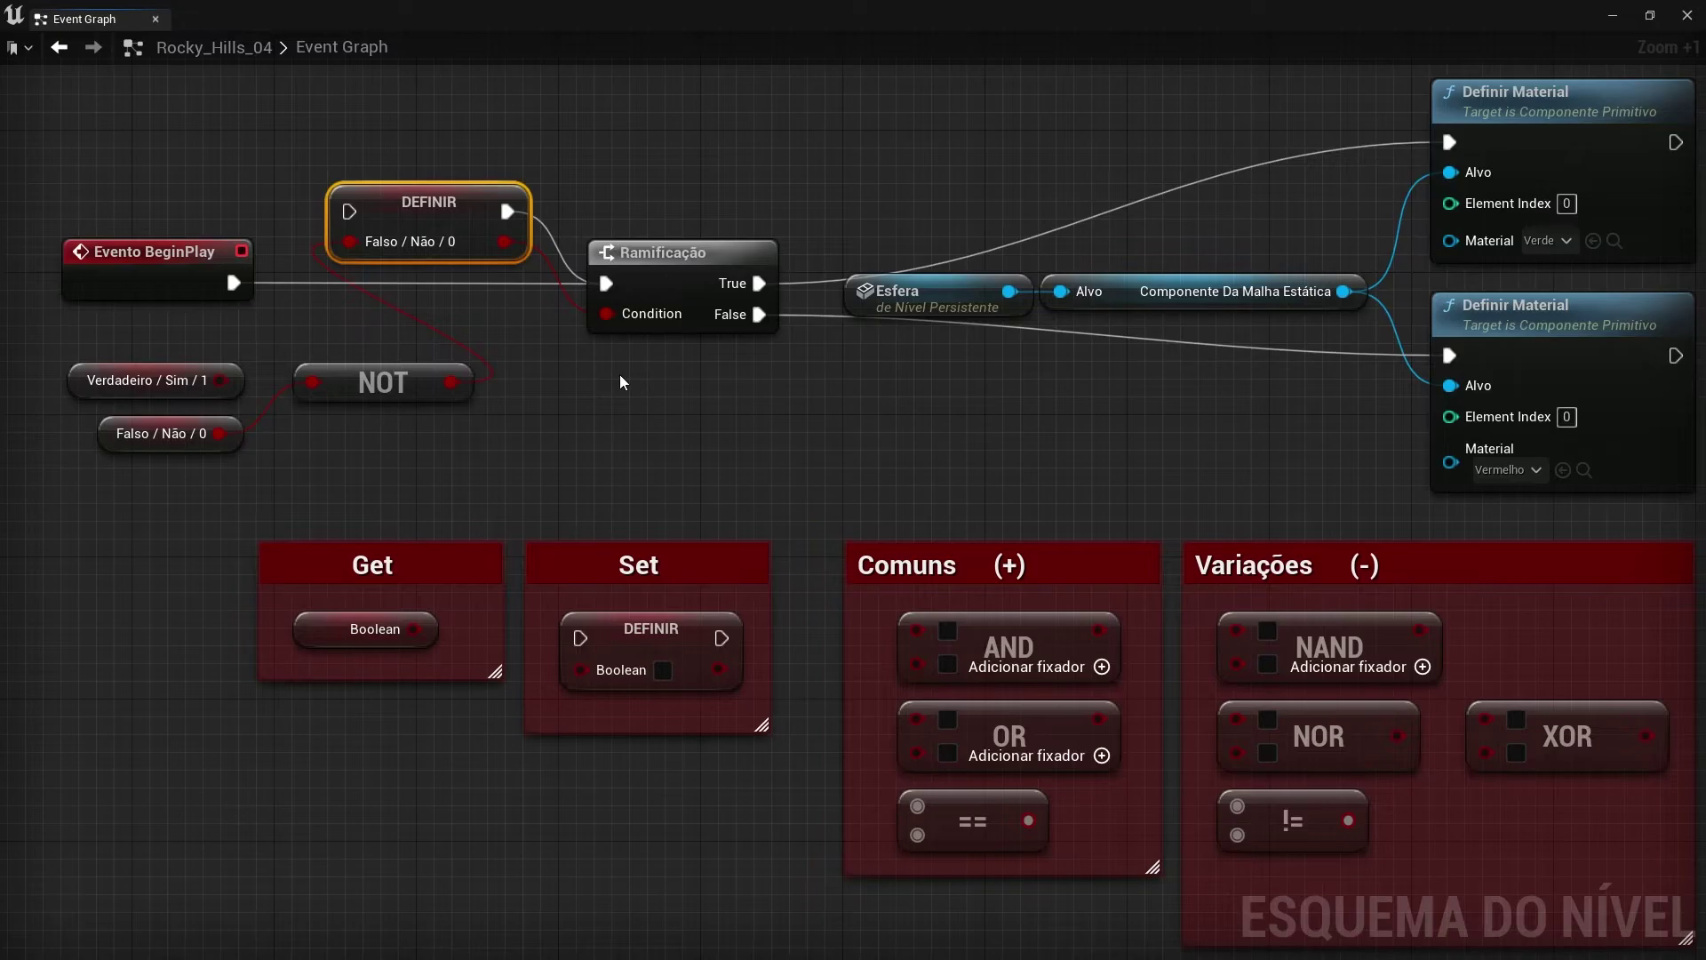
# Add a Keyboard G event whose Pressed output triggers the Set node.
pyautogui.rightClick(60, 105)
pyautogui.write('keyb')
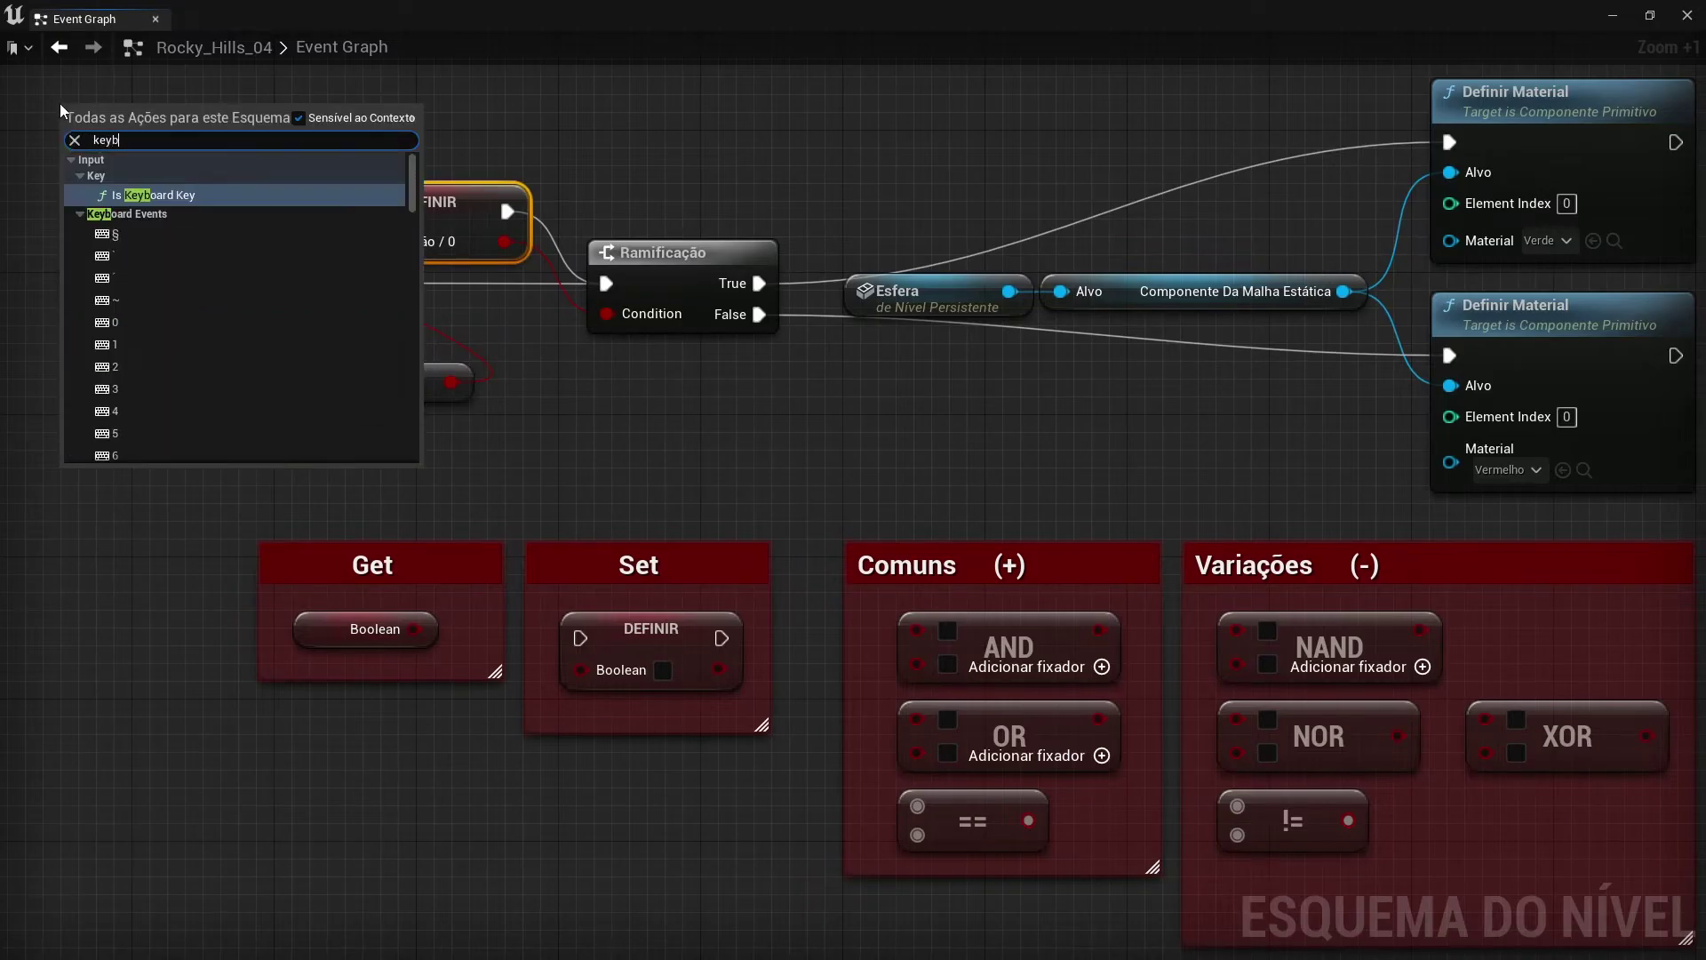
pyautogui.write('oard G')
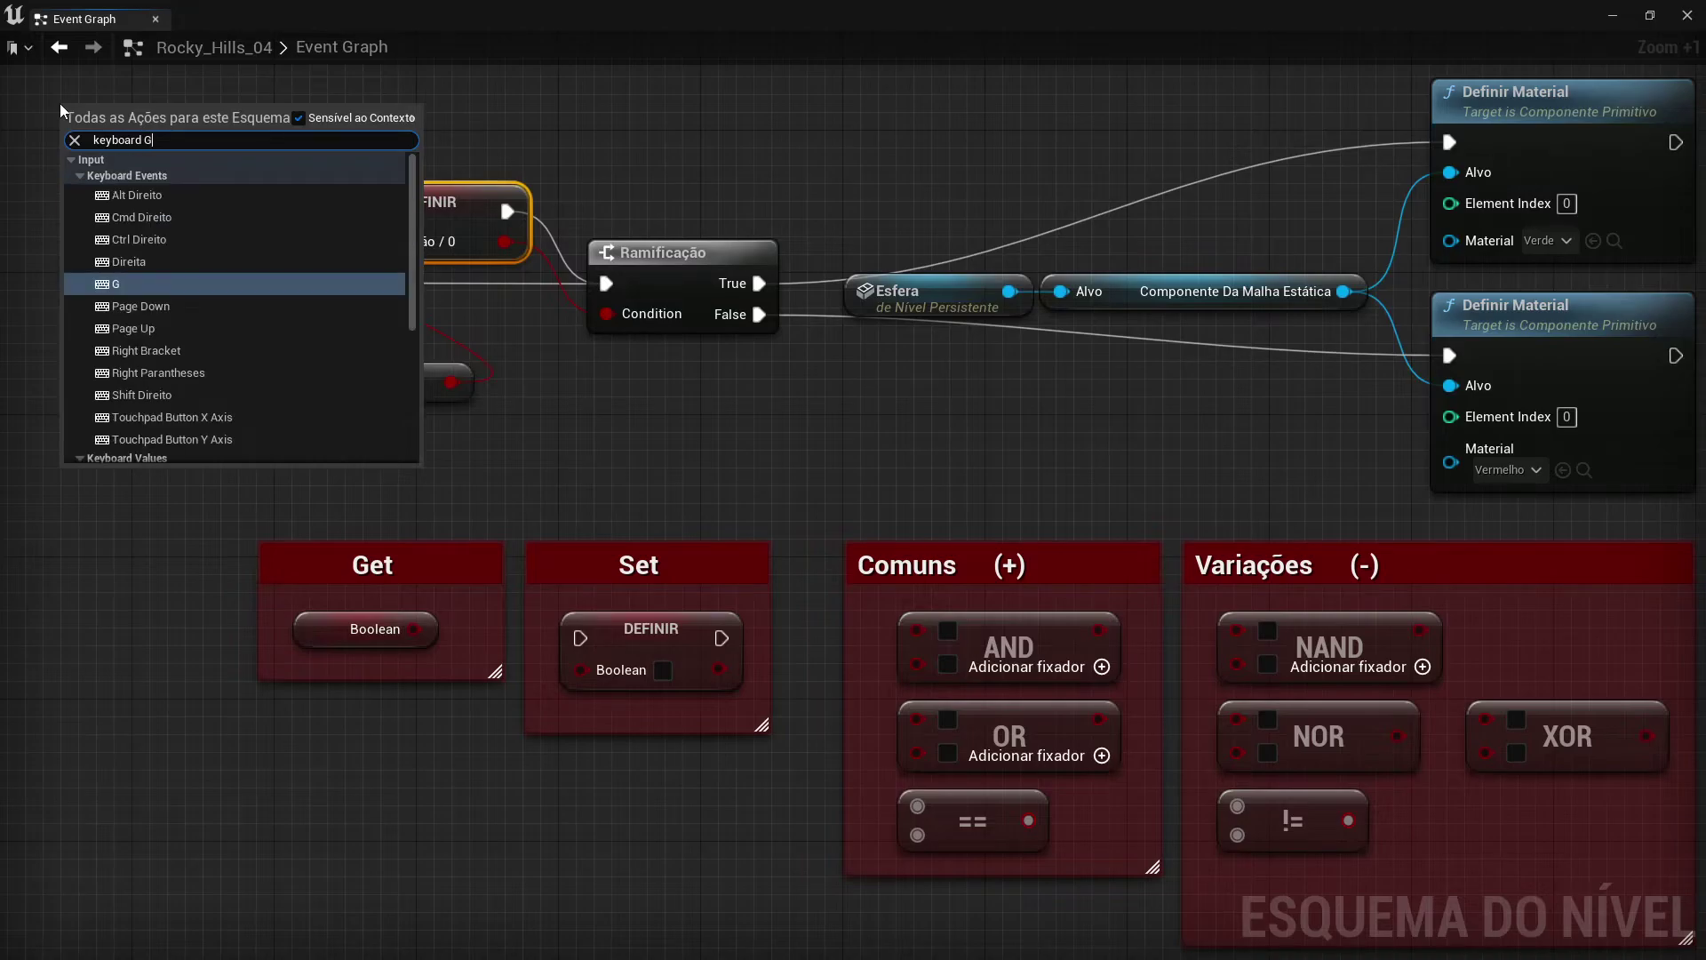
pyautogui.click(109, 285)
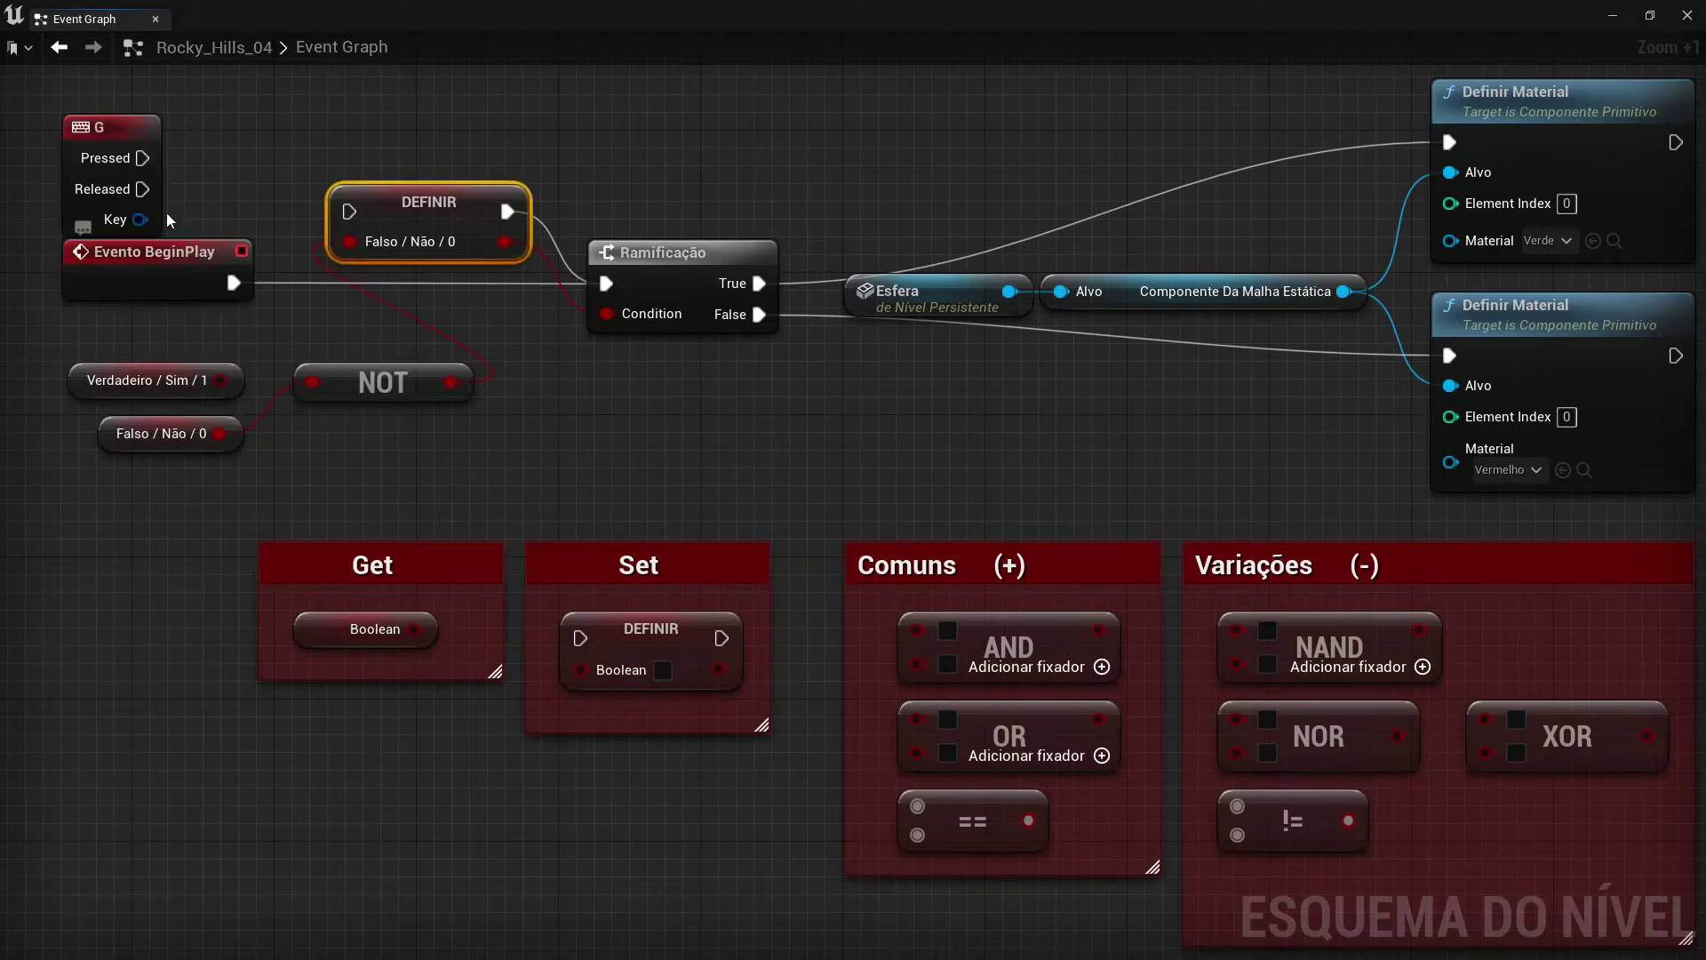
pyautogui.moveTo(142, 157); pyautogui.dragTo(360, 218)
pyautogui.click(575, 430)
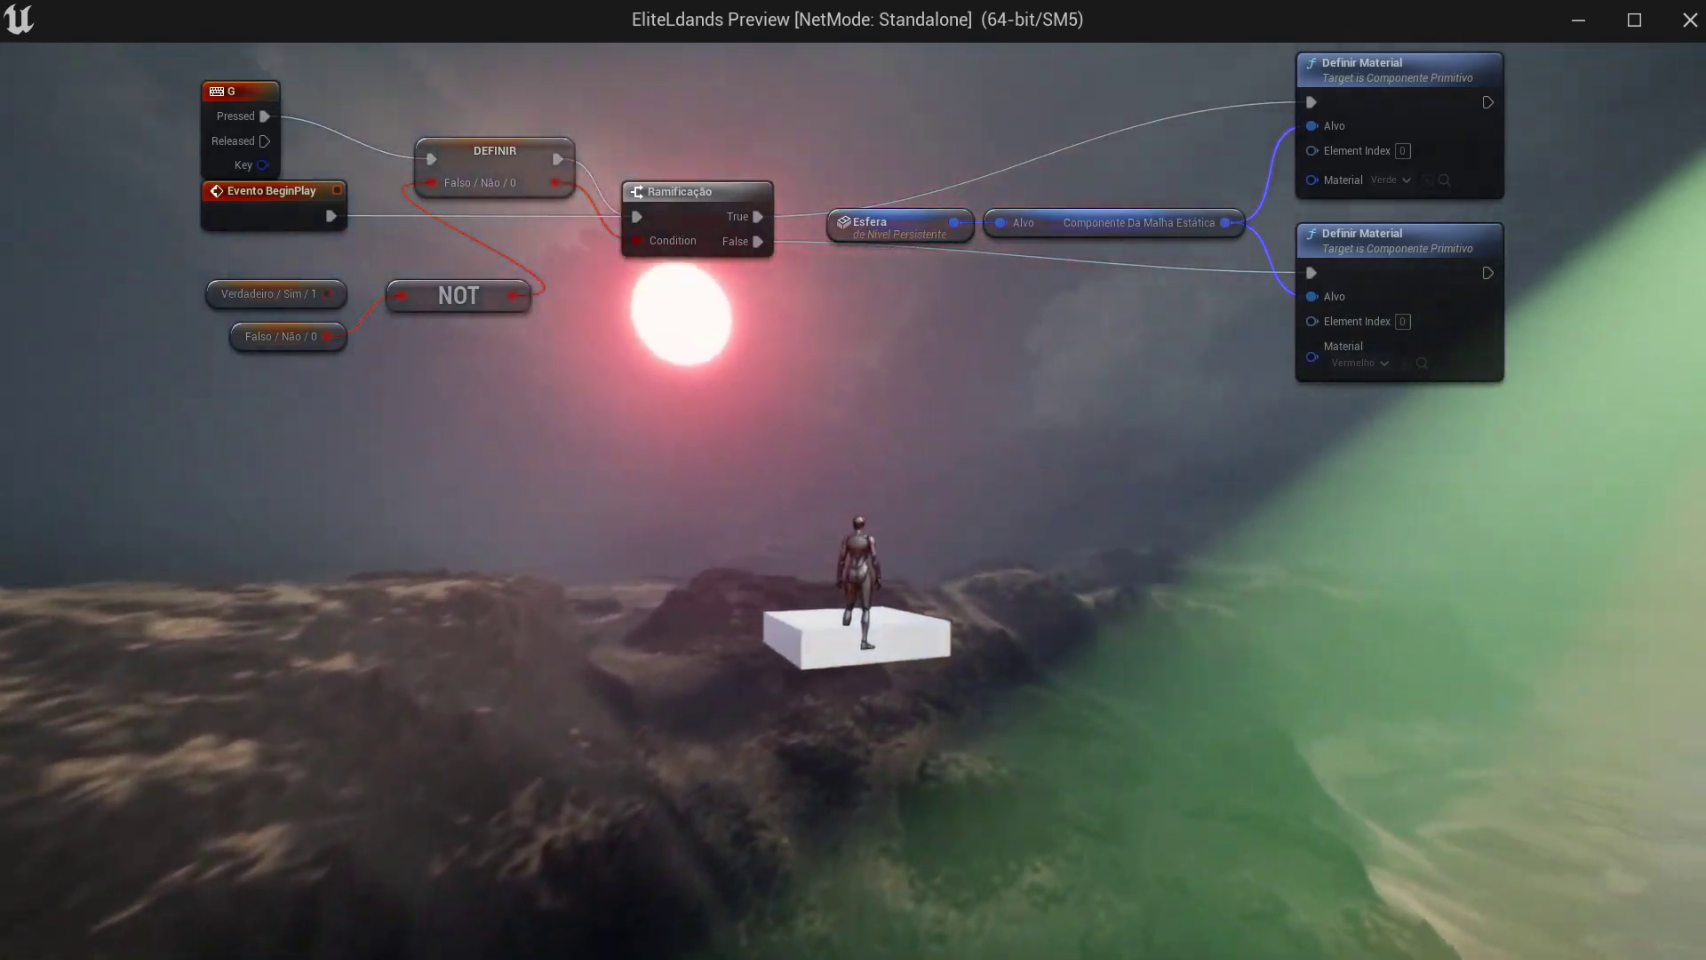
# Press G eight times in the preview, toggling the sphere between green and red.
pyautogui.press('g')
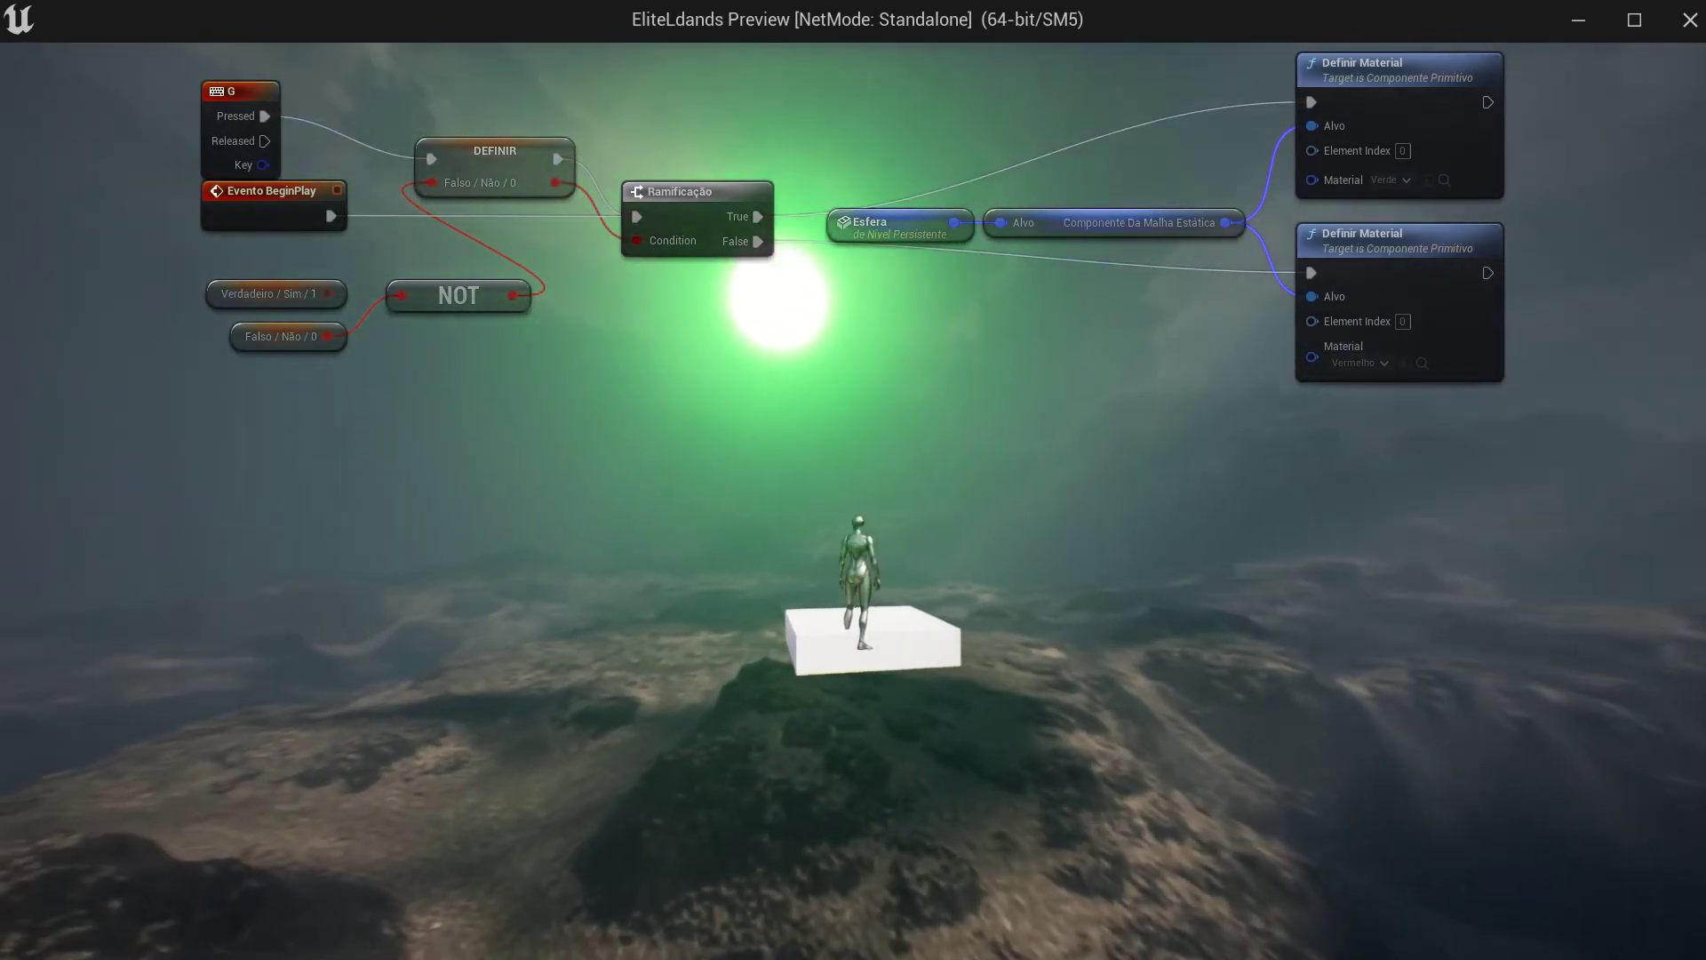
pyautogui.press('g')
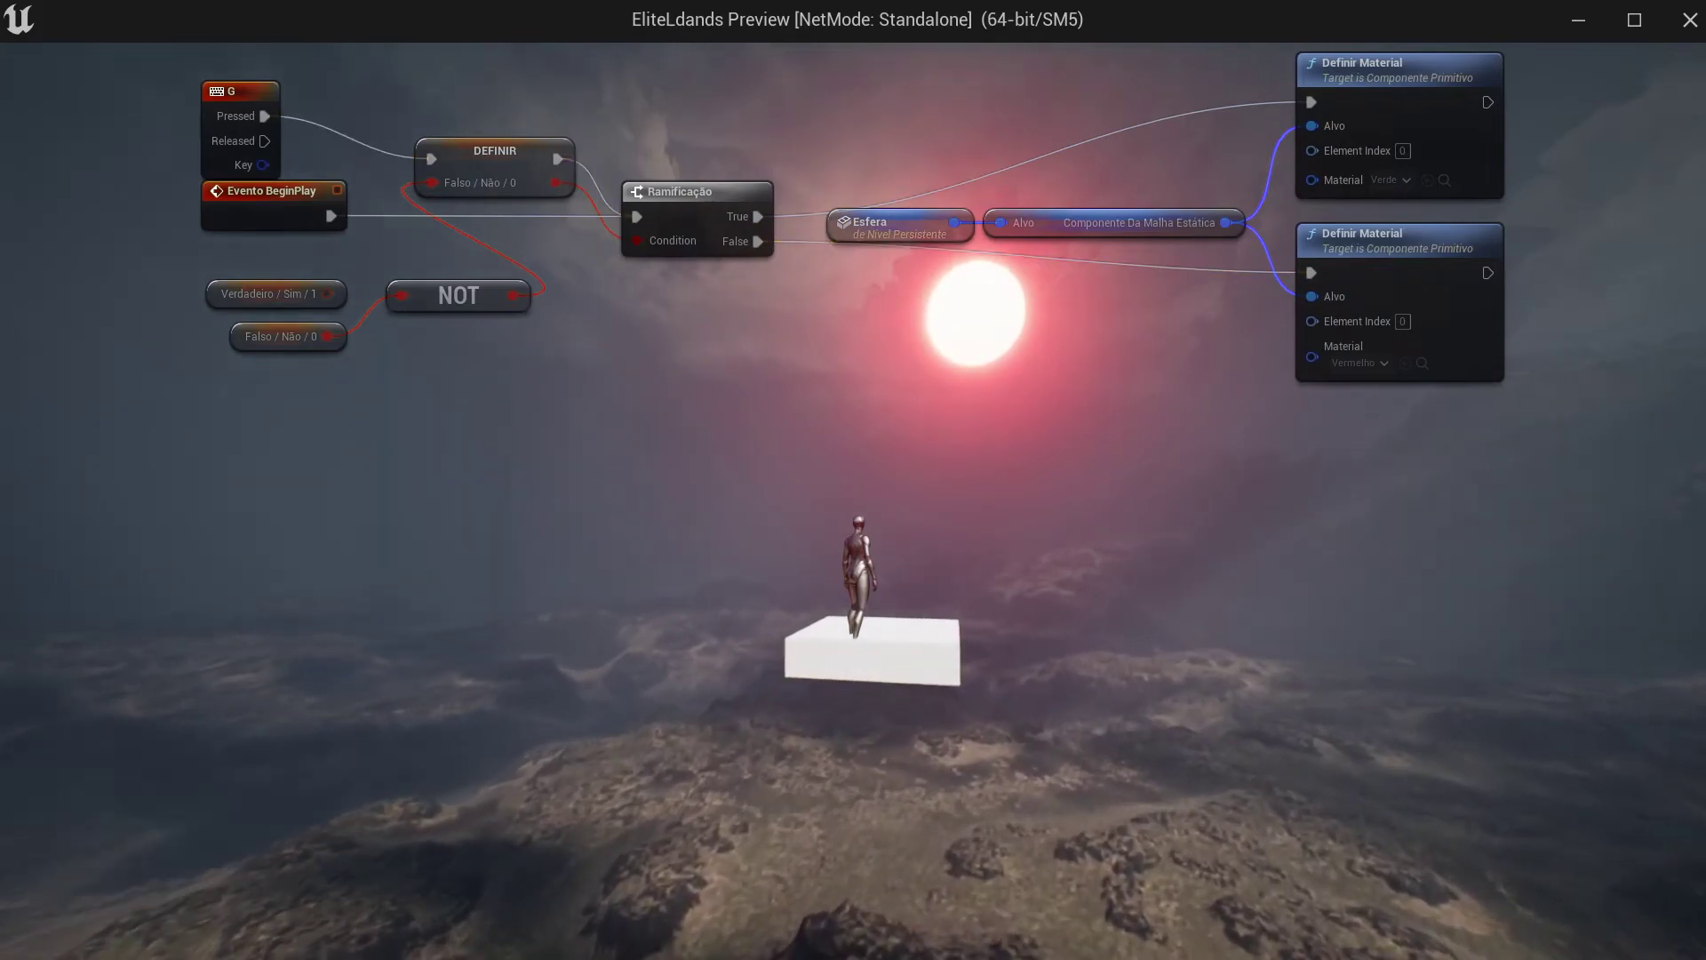
pyautogui.press('g')
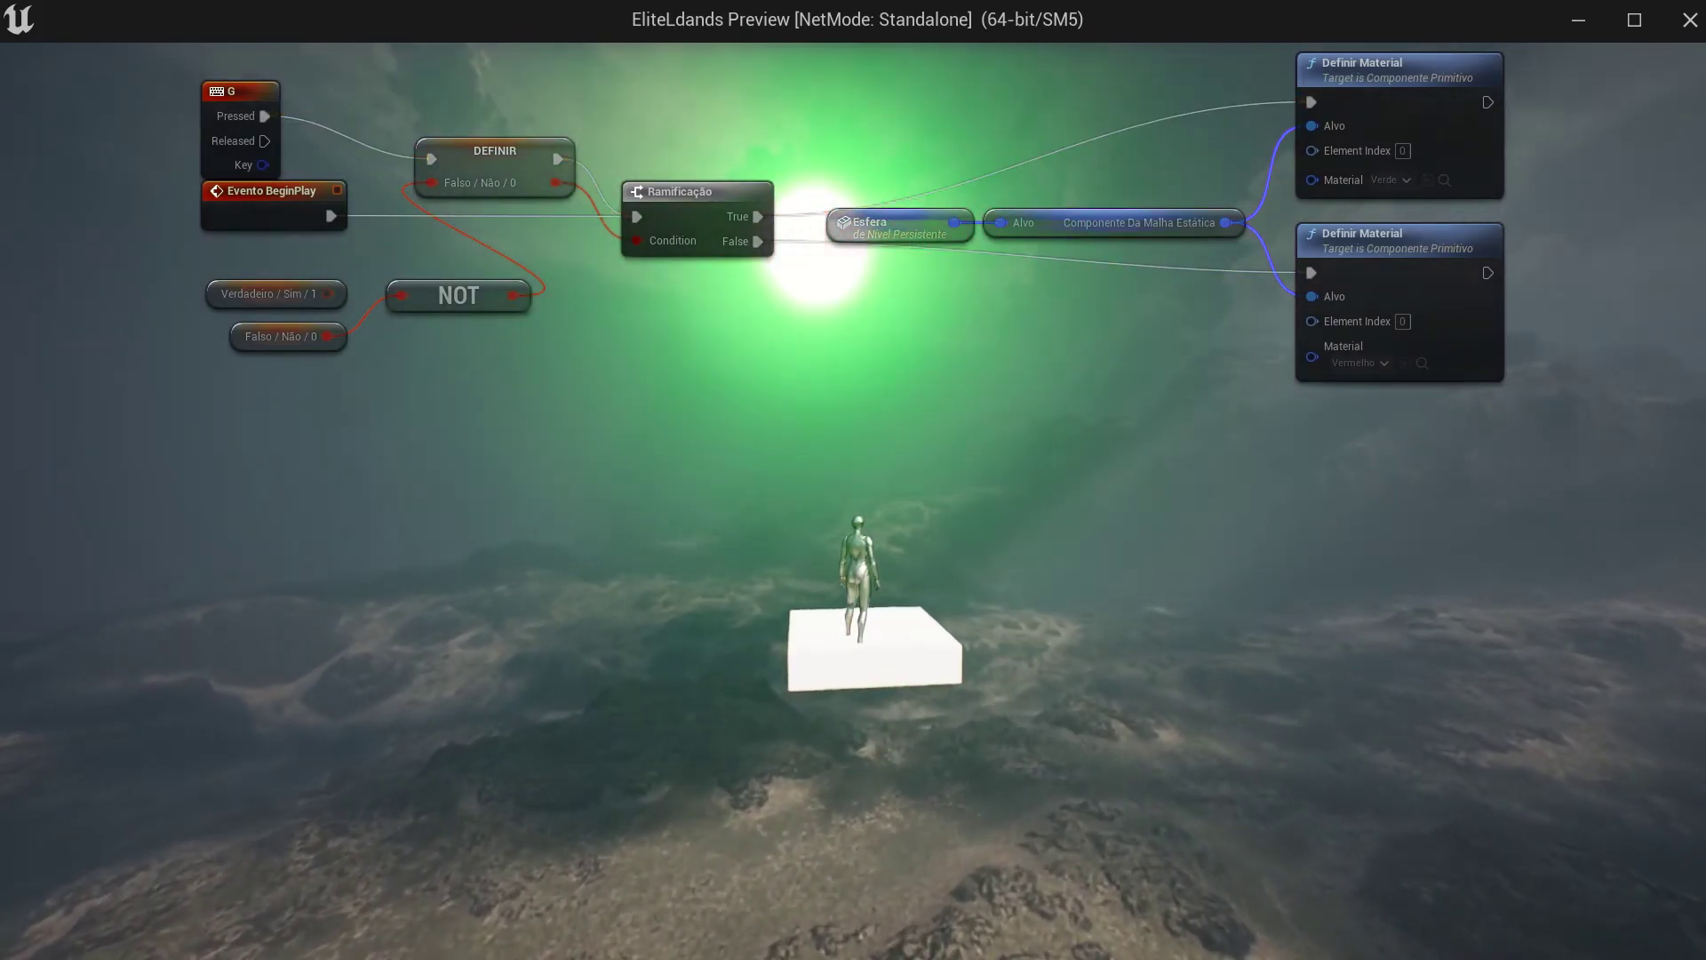
pyautogui.press('g')
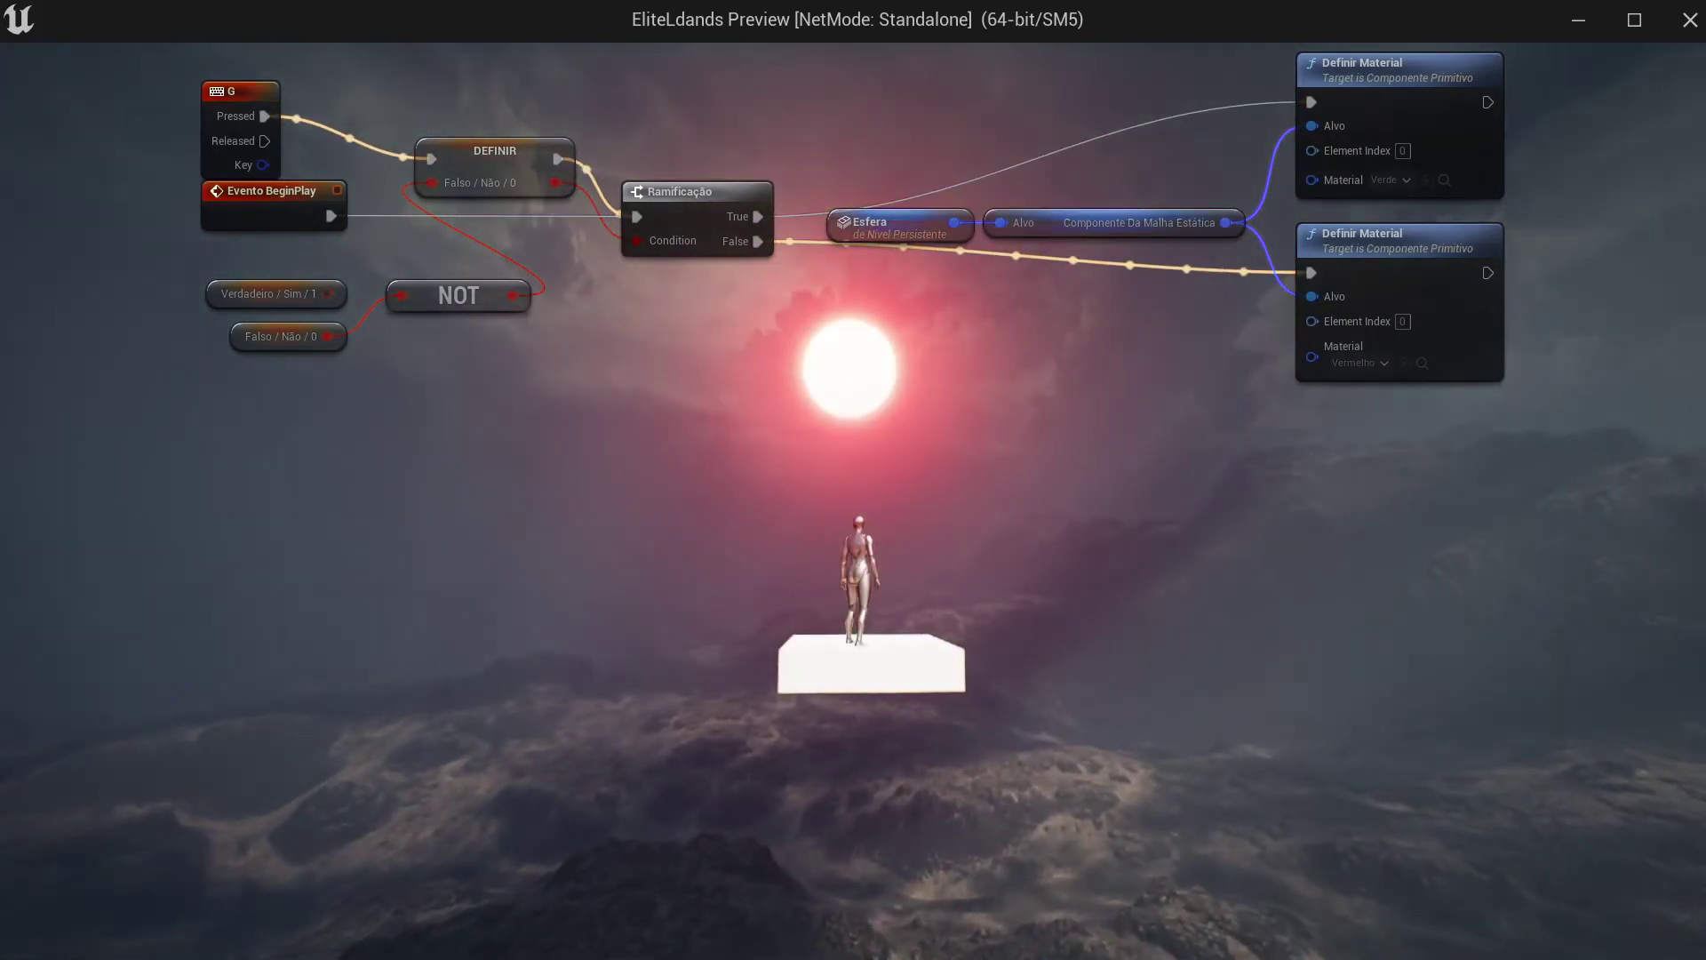
pyautogui.press('g')
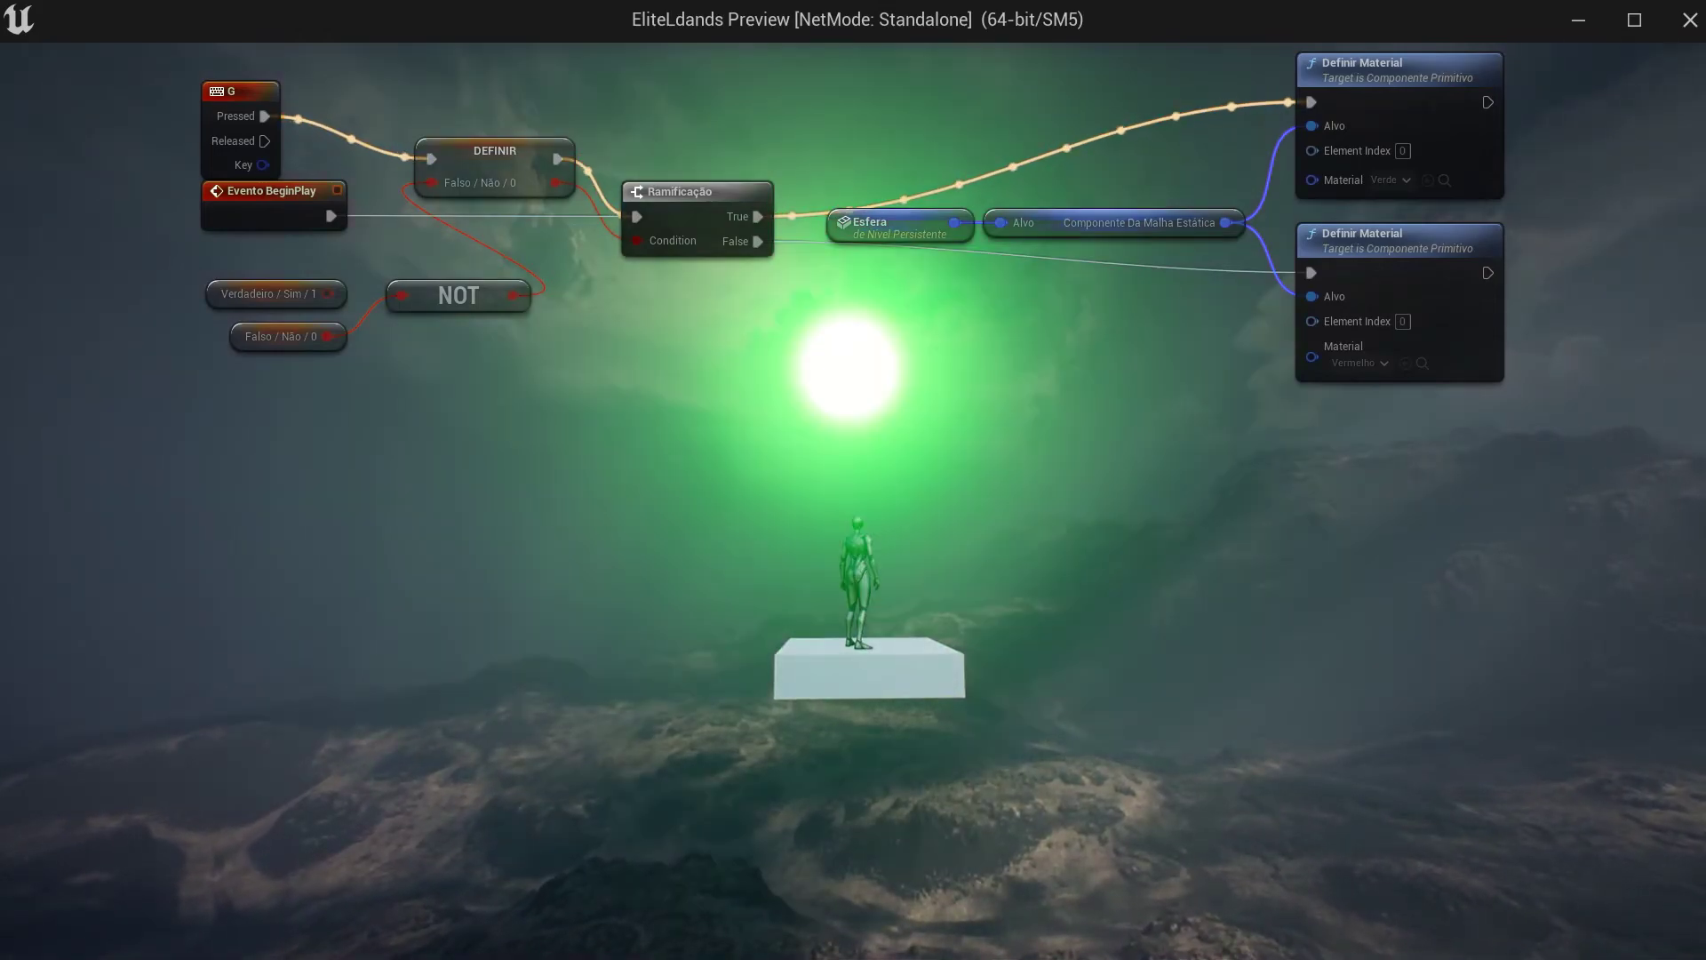
pyautogui.press('g')
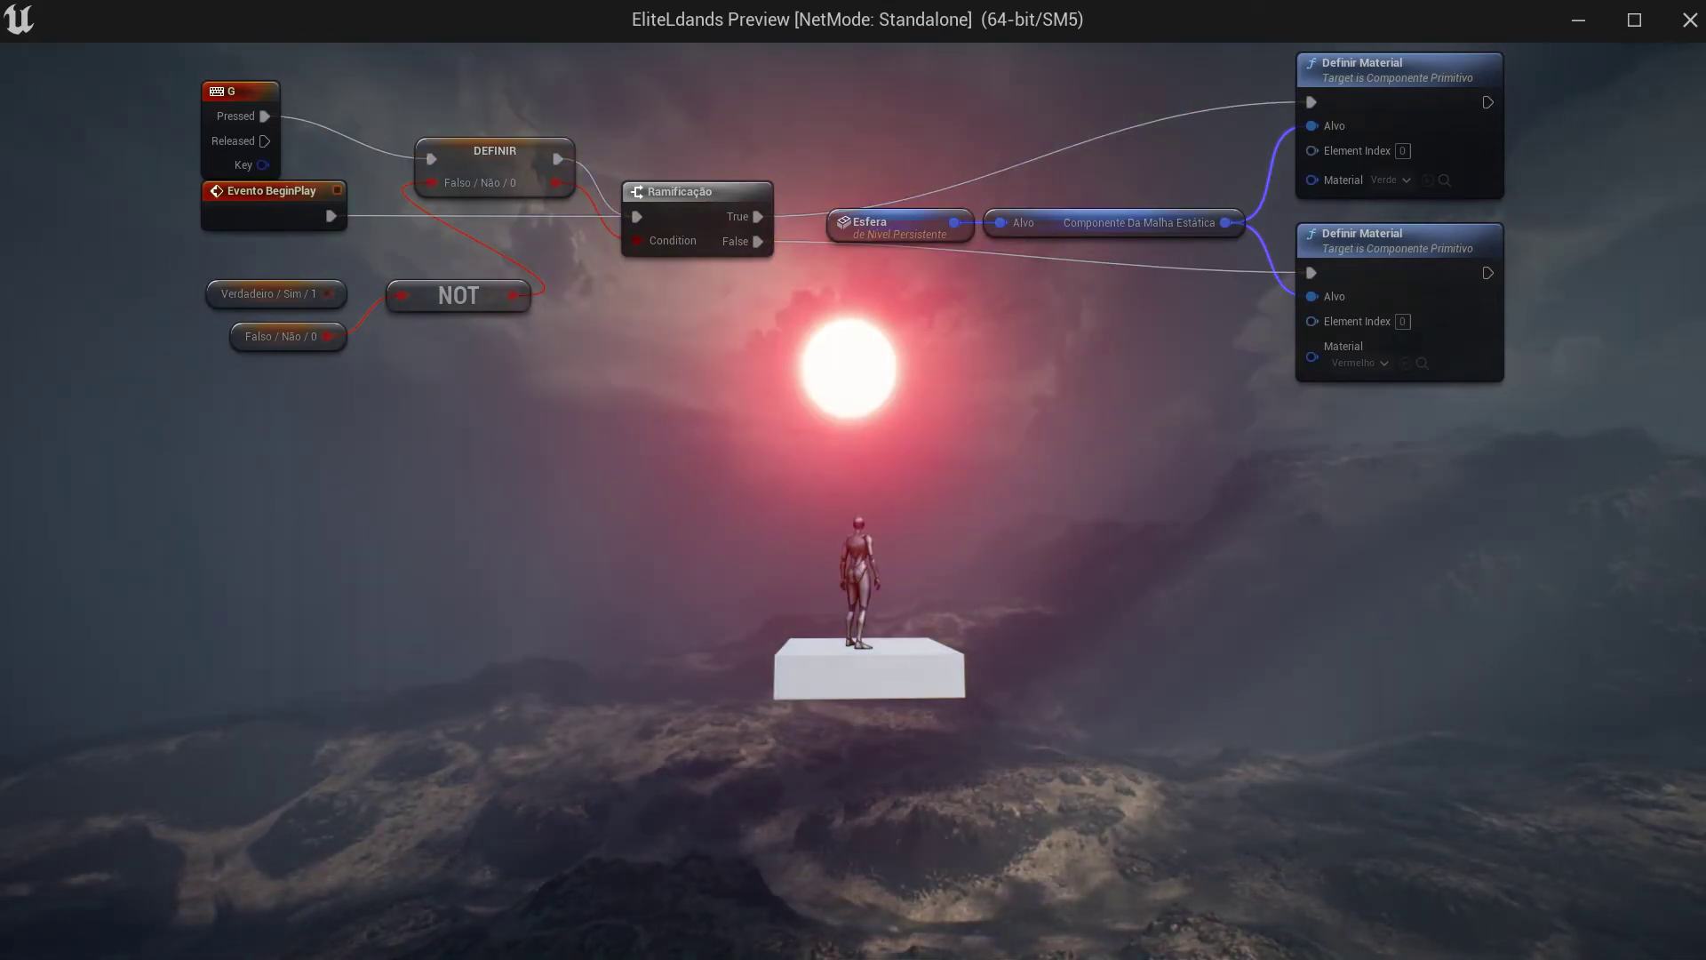
pyautogui.press('g')
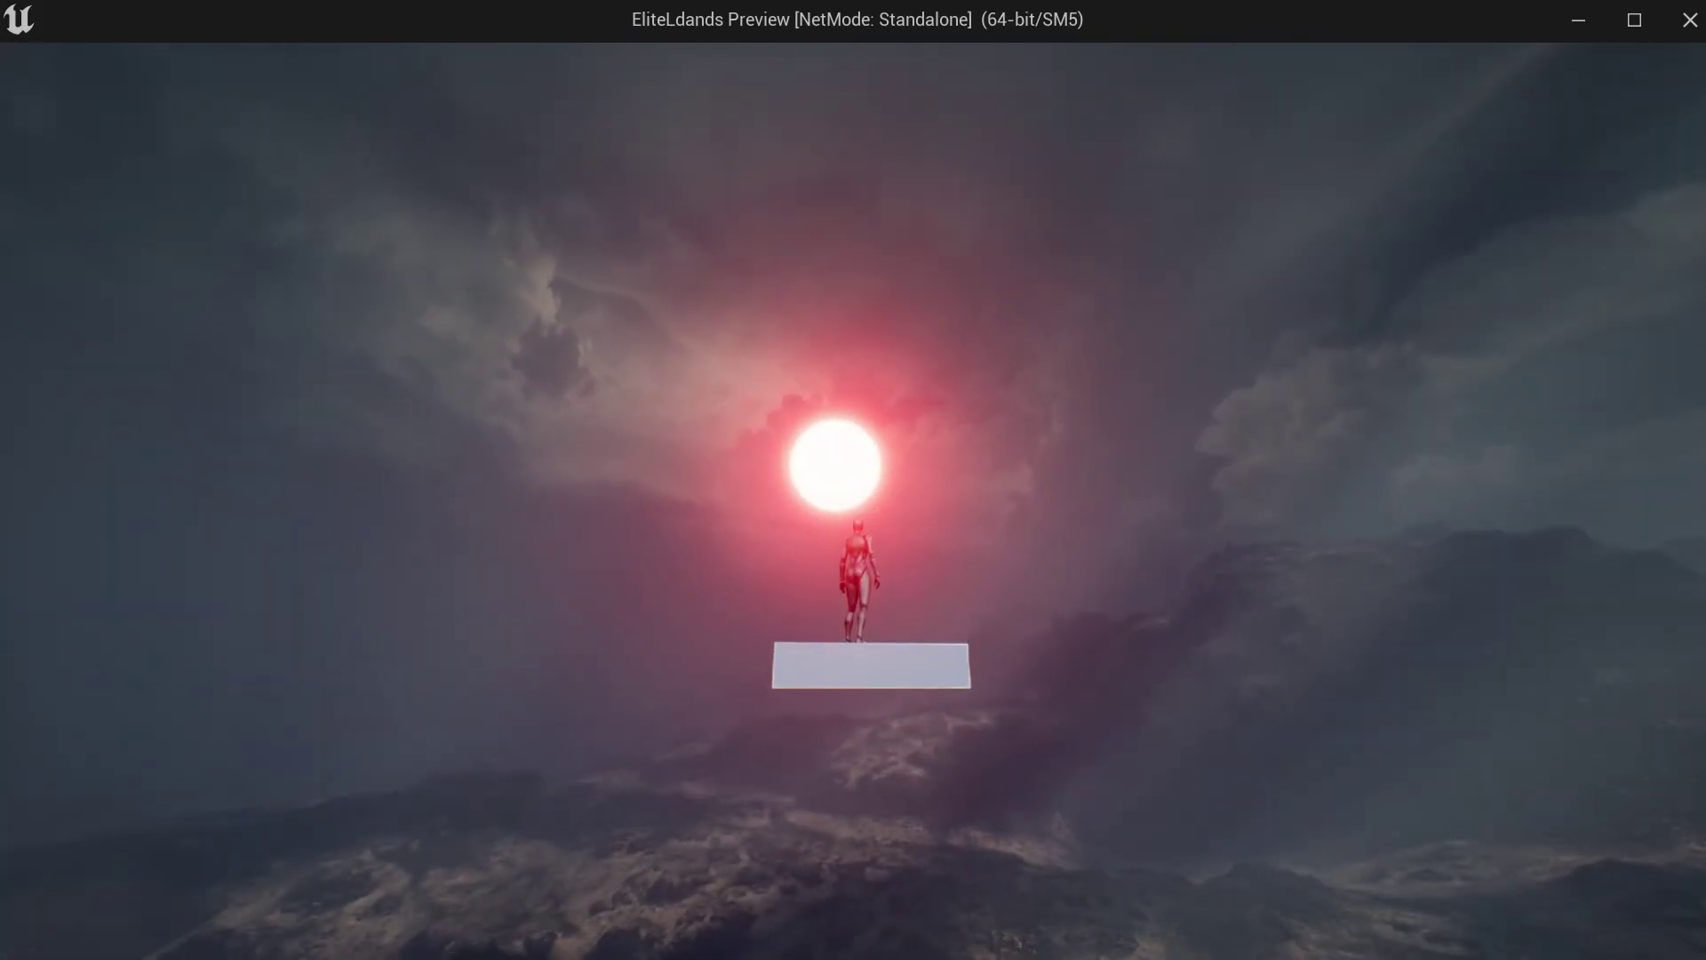
pyautogui.press('g')
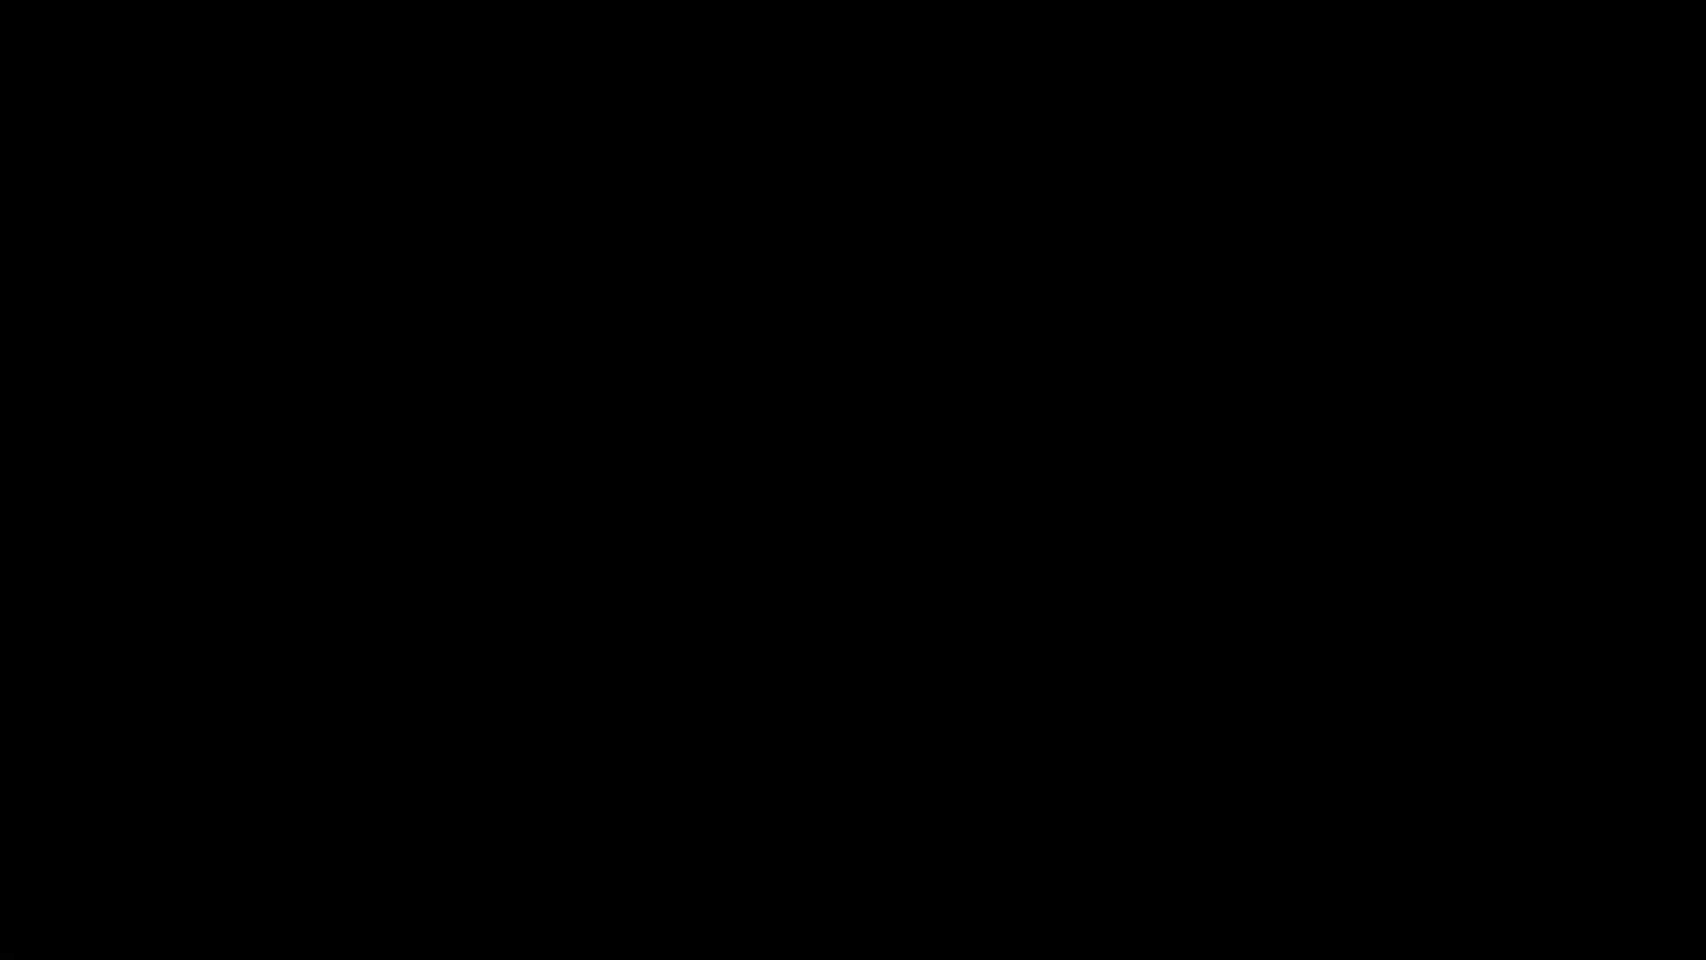